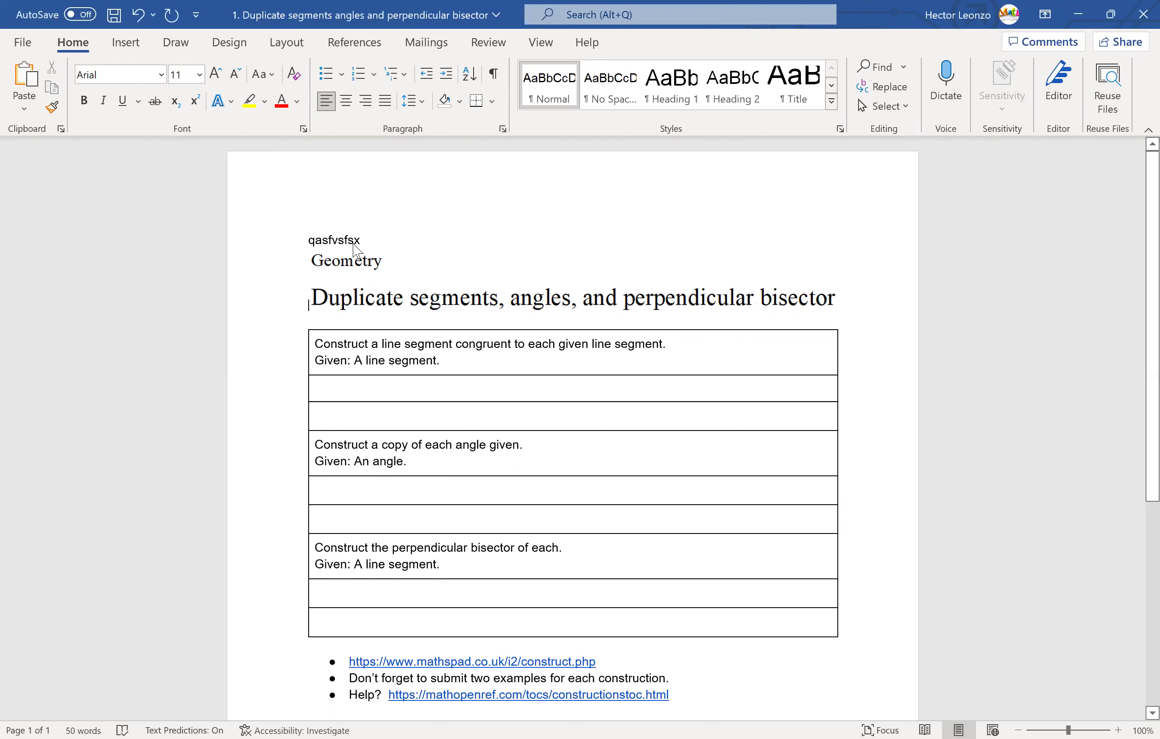
Delete the stray line of text "qasfvsfsx" above the Geometry heading in the worksheet.
key("BackSpace")
key("BackSpace")
key("BackSpace")
key("BackSpace")
key("BackSpace")
key("BackSpace")
key("BackSpace")
key("BackSpace")
key("BackSpace")
key("BackSpace")
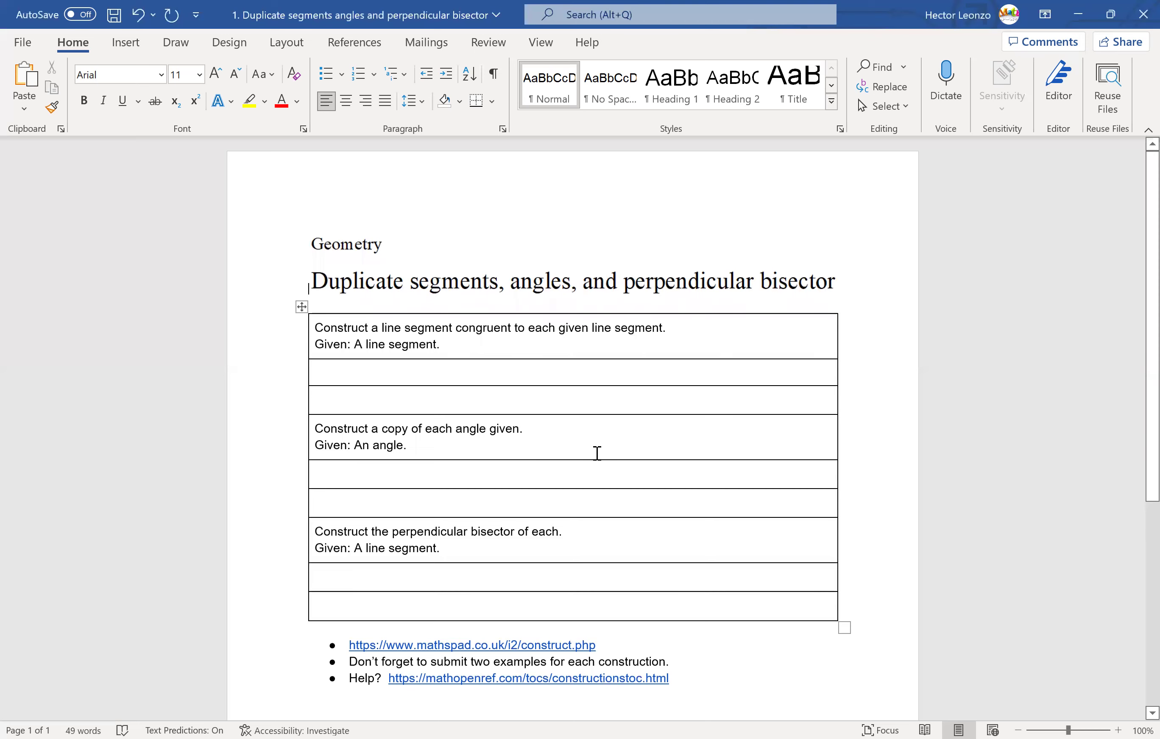
Review the worksheet, the mathspad construction tool and the list of constructions on the Math Open Reference site.
scroll(597, 453, "down", 2)
scroll(597, 453, "up", 1)
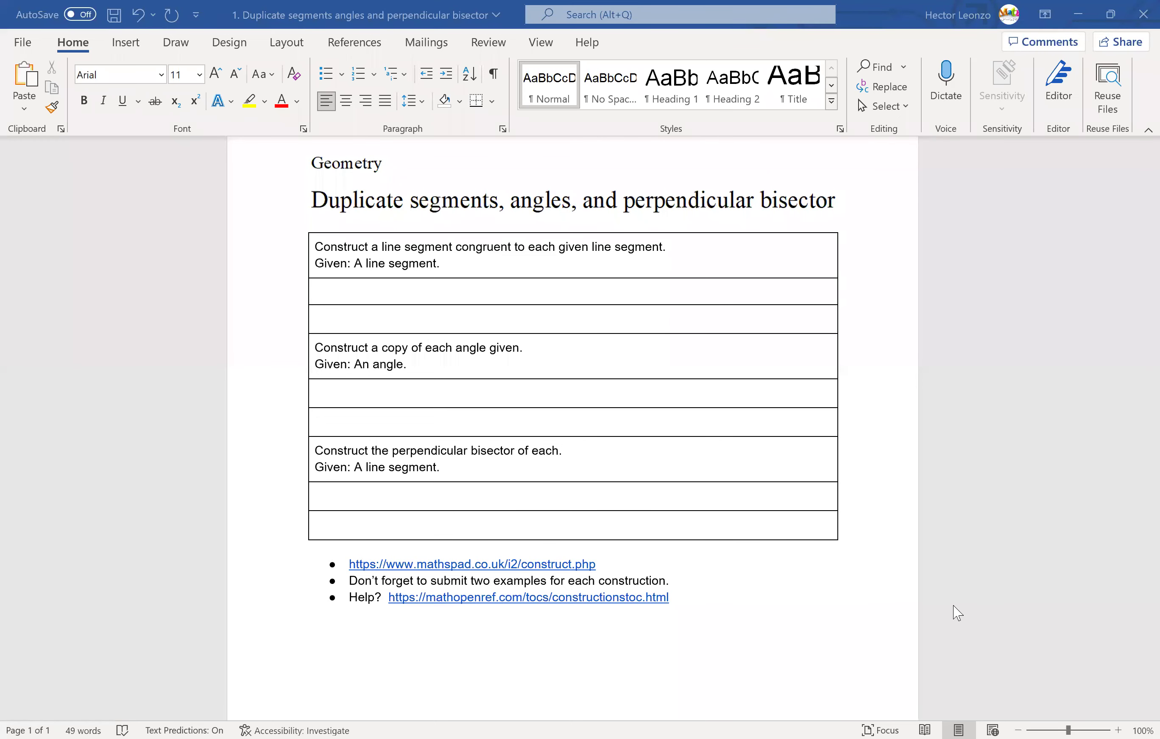
key("alt+Tab")
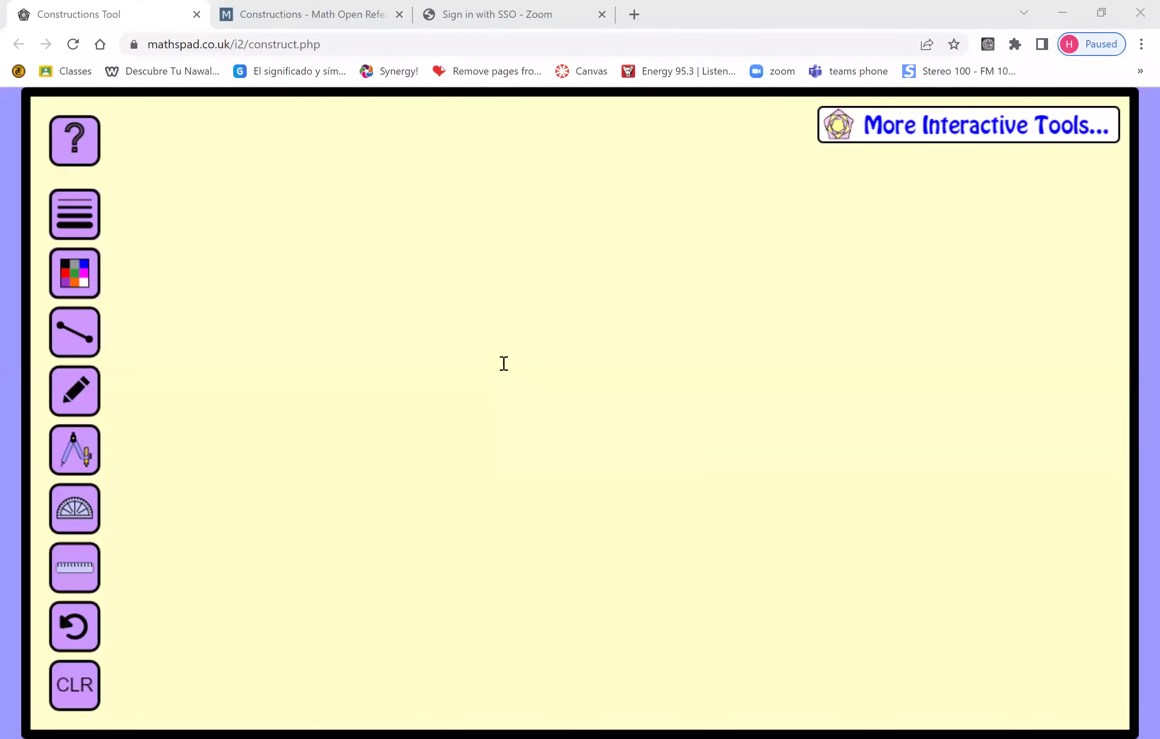
key("alt+Tab")
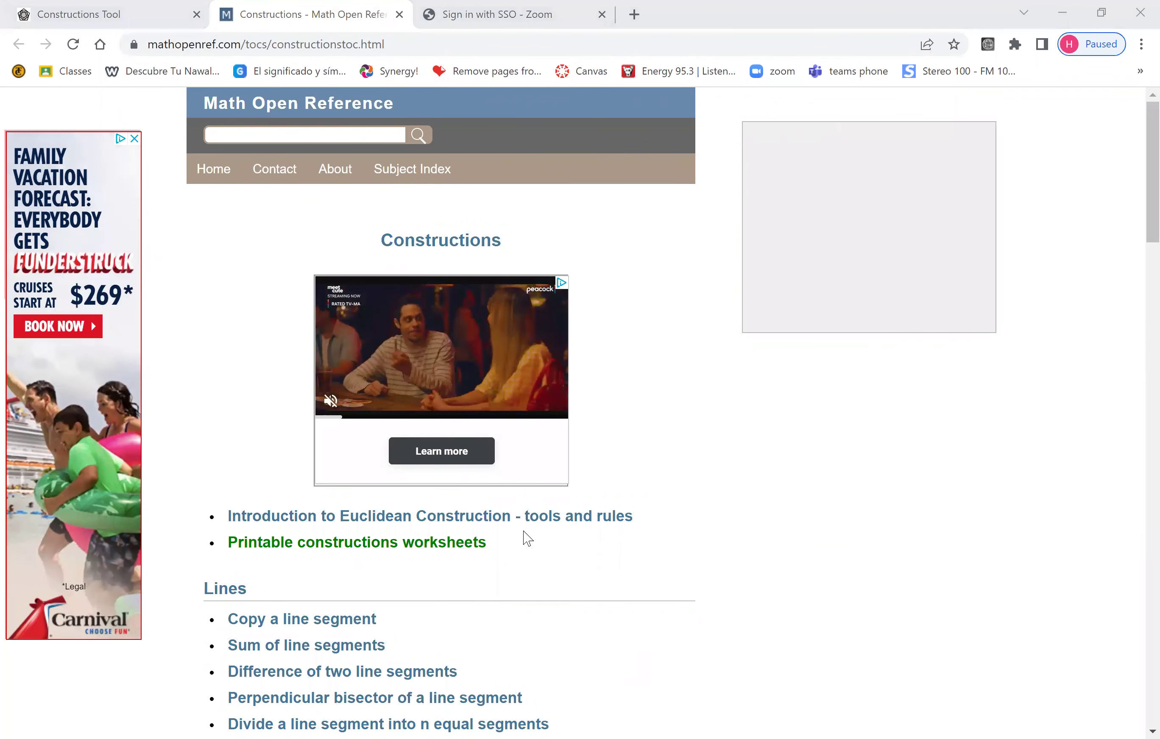
scroll(477, 589, "down", 6)
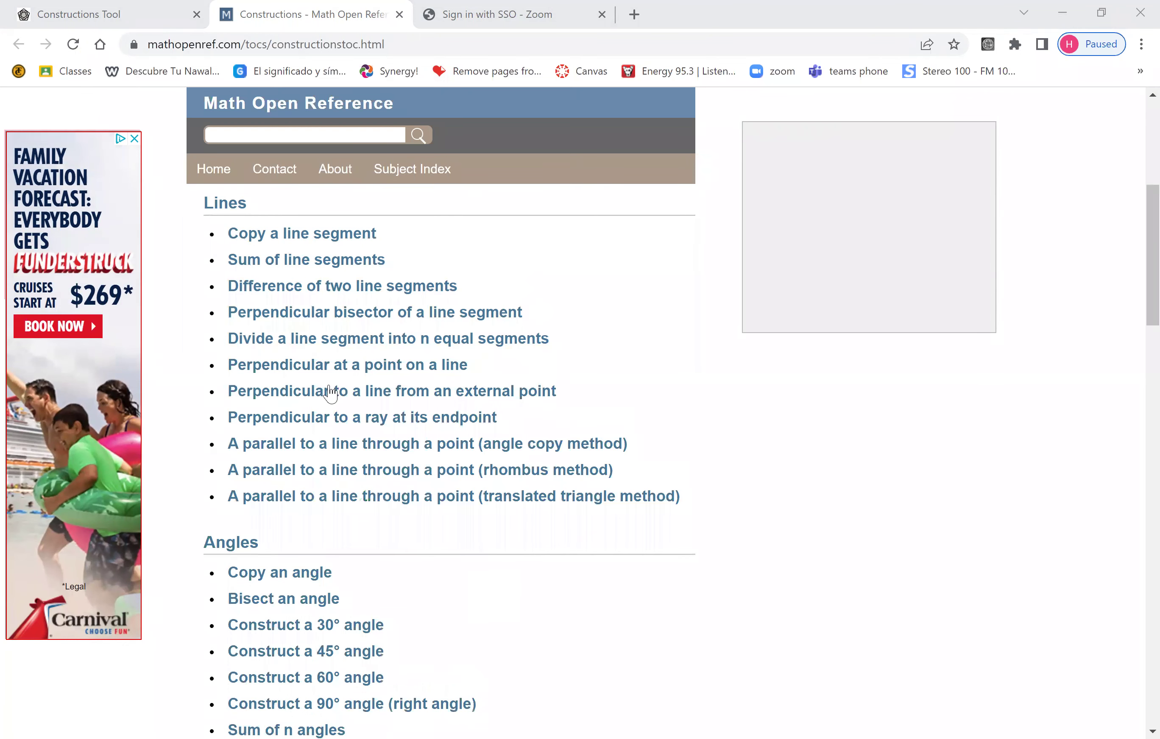
scroll(248, 344, "down", 3)
scroll(319, 526, "down", 3)
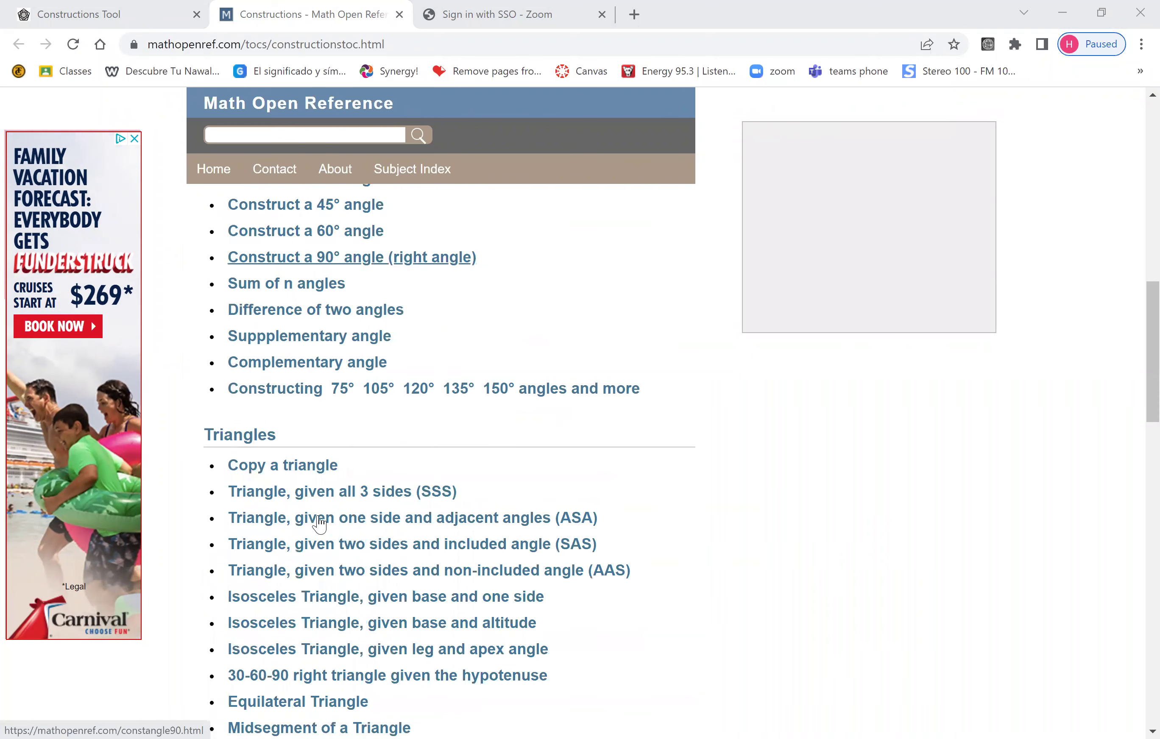
scroll(314, 540, "down", 1)
scroll(314, 540, "down", 15)
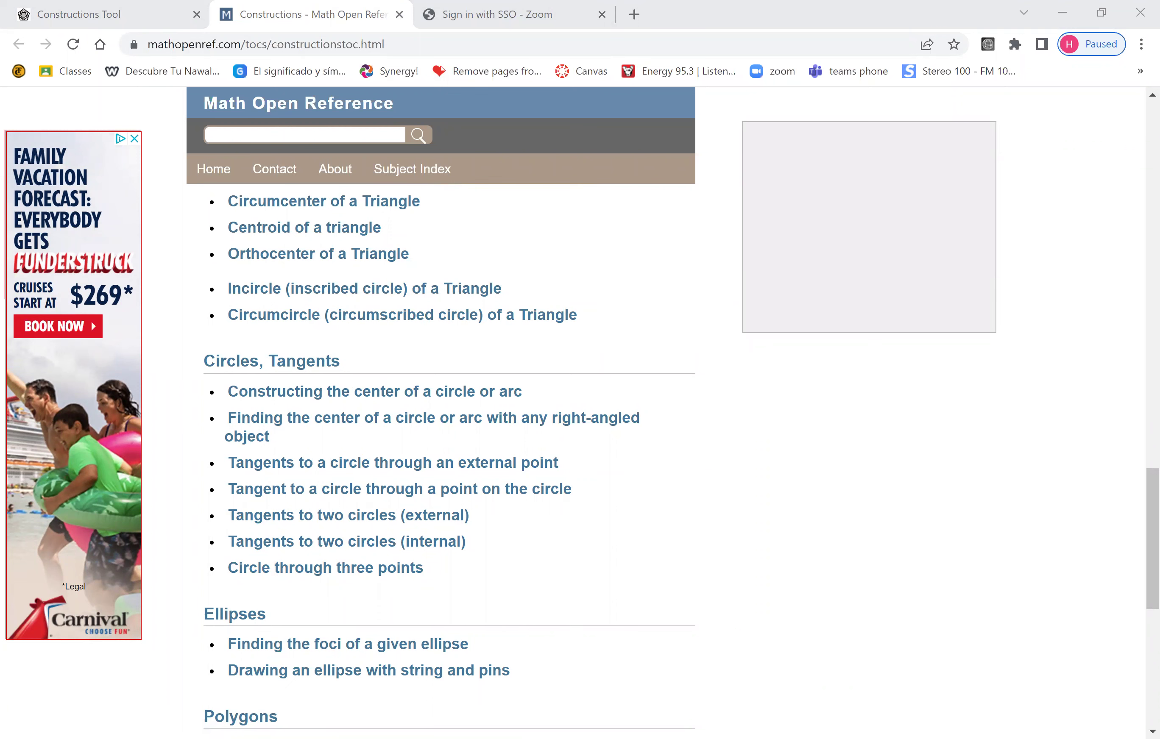
key("alt+Tab")
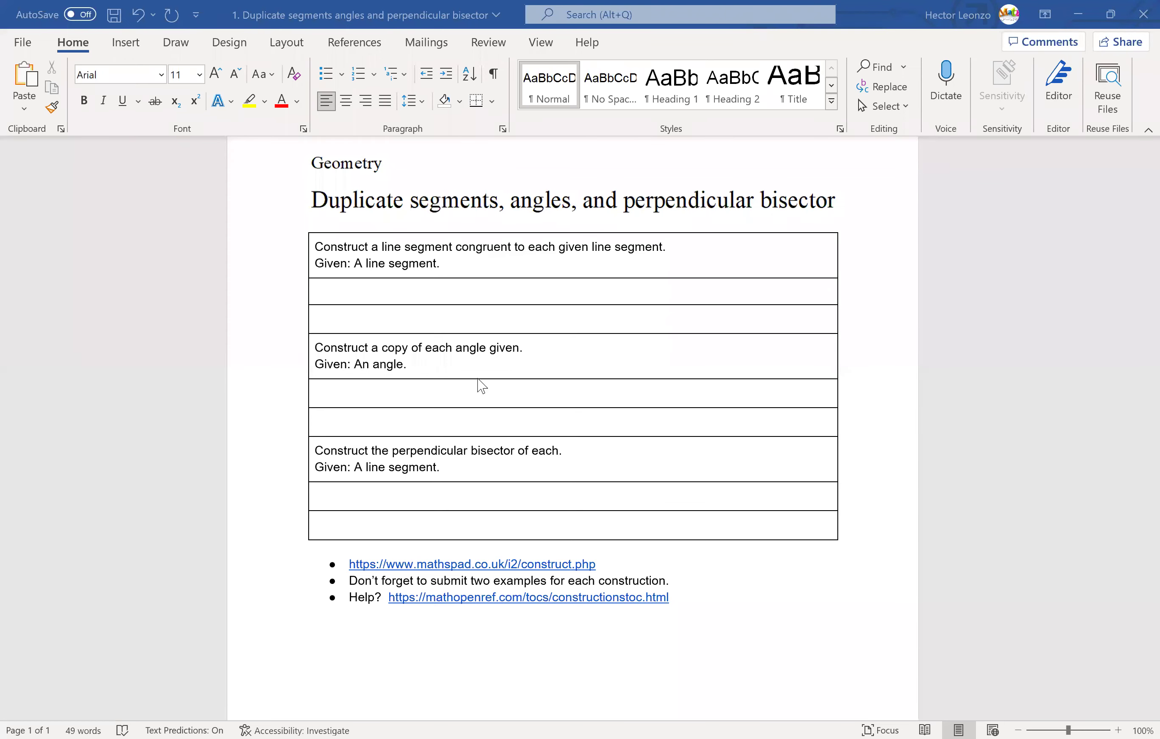
key("alt+Tab")
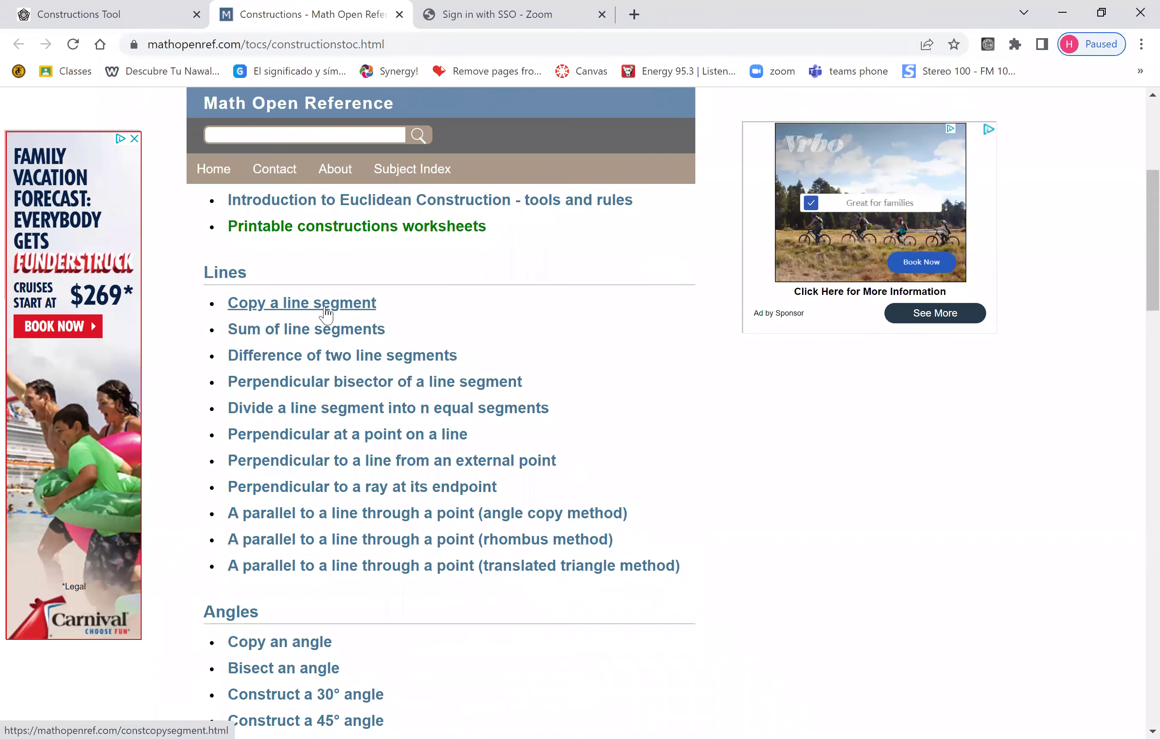
Open the "Copy a line segment" lesson, play its animation and step through the opening instructions.
left_click(326, 314)
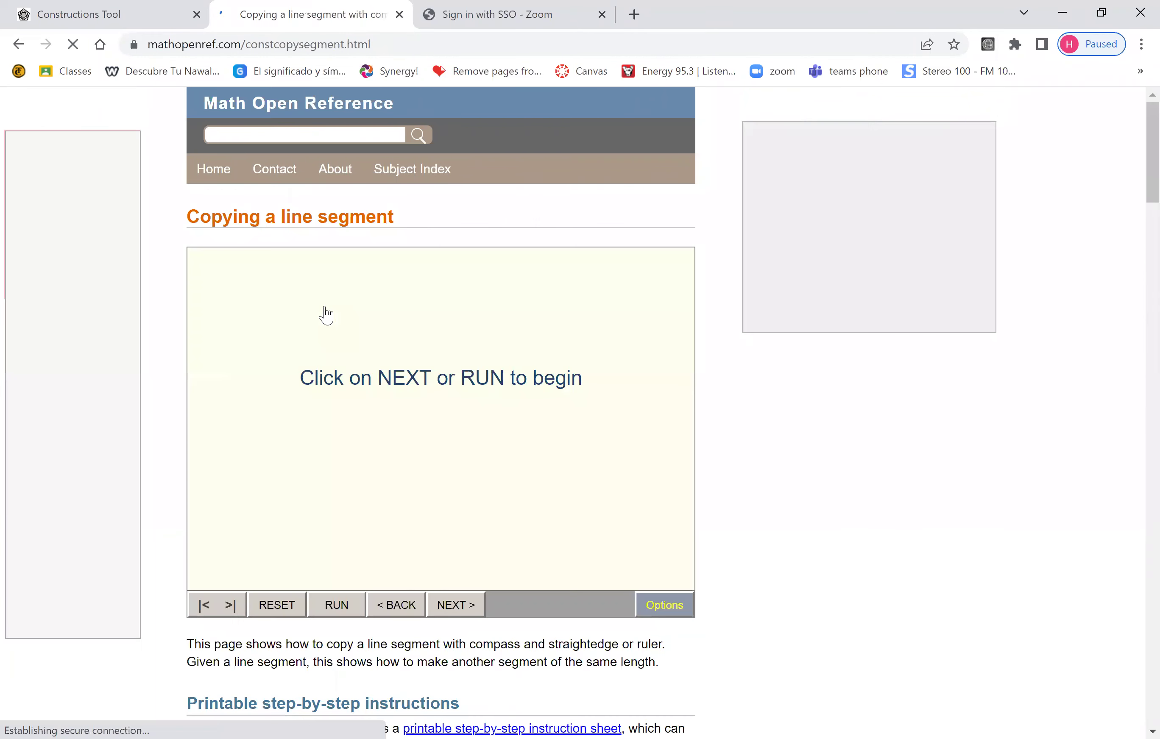
left_click(338, 605)
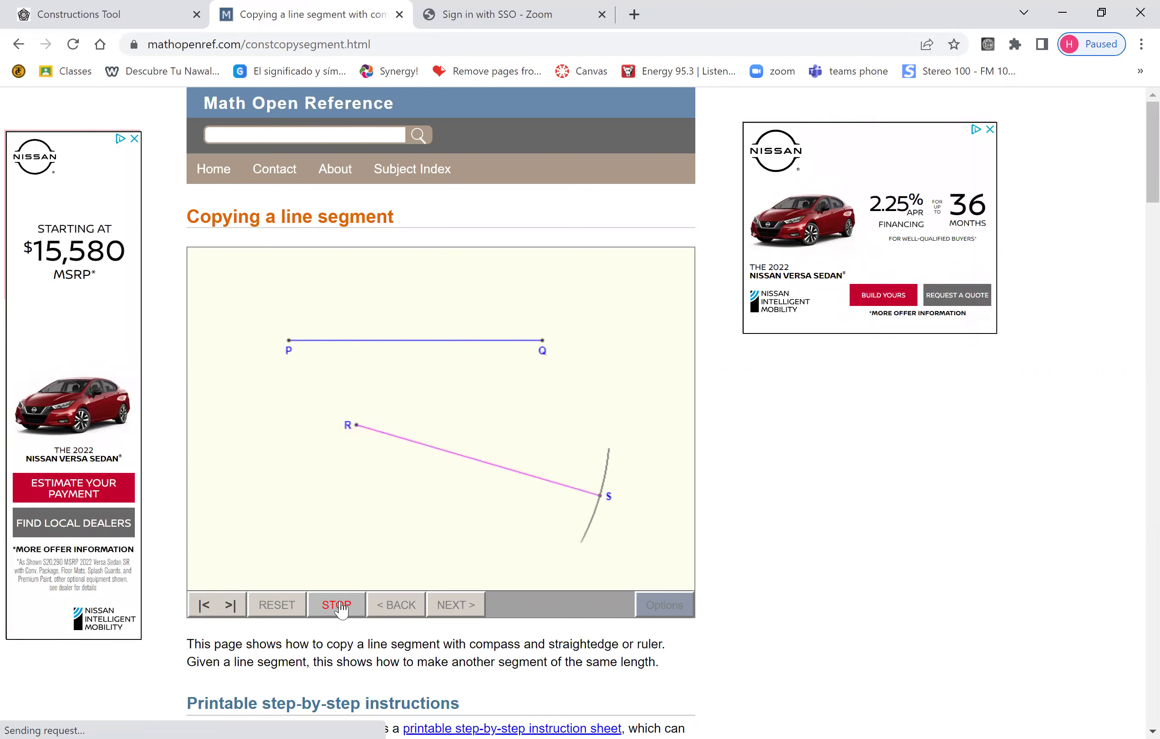
left_click(282, 615)
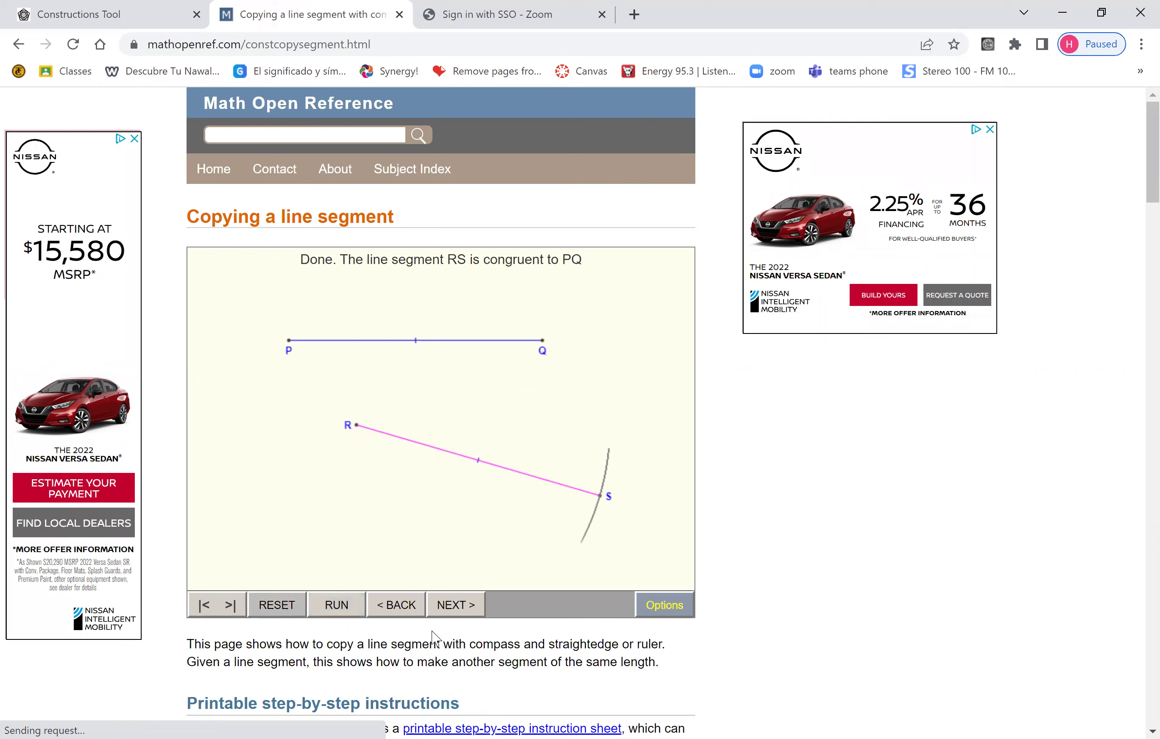
left_click(462, 610)
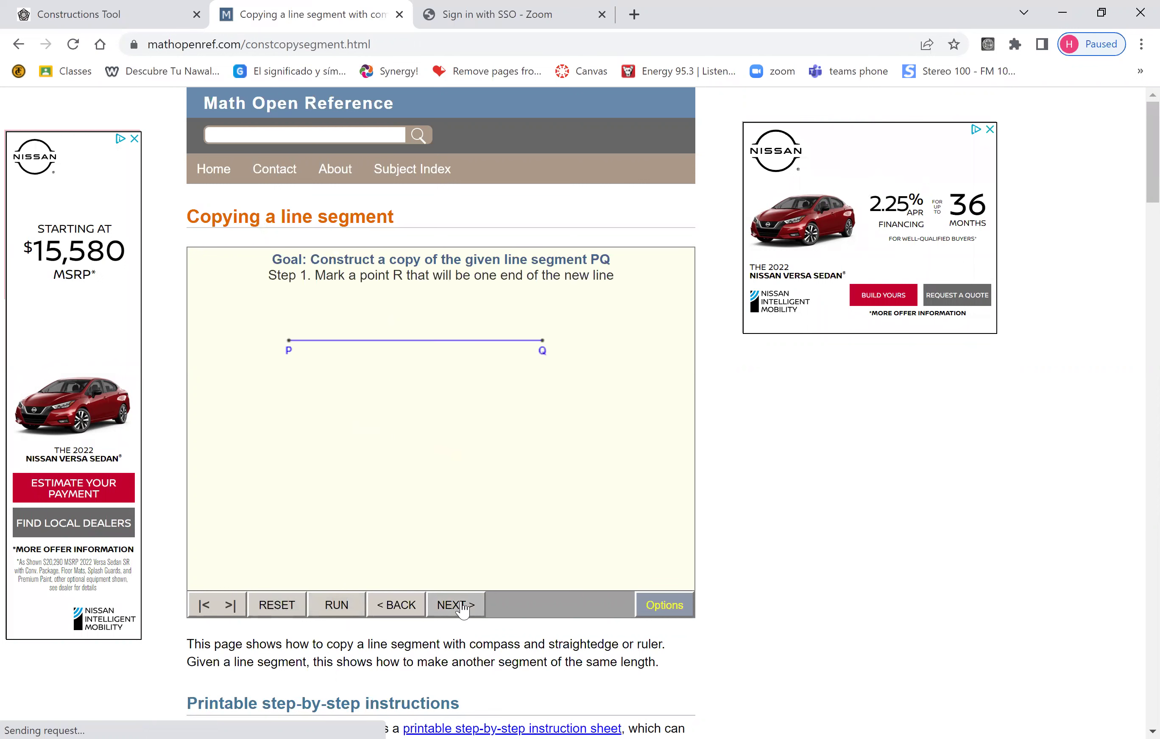
left_click(462, 610)
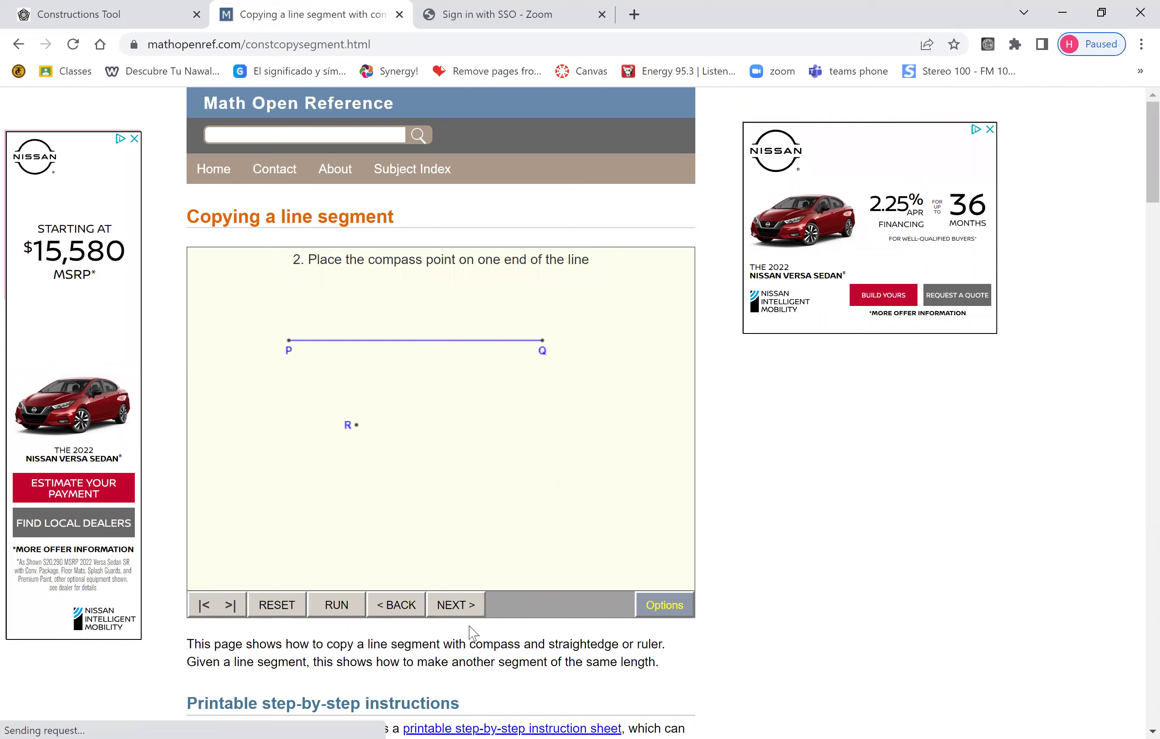
left_click(466, 611)
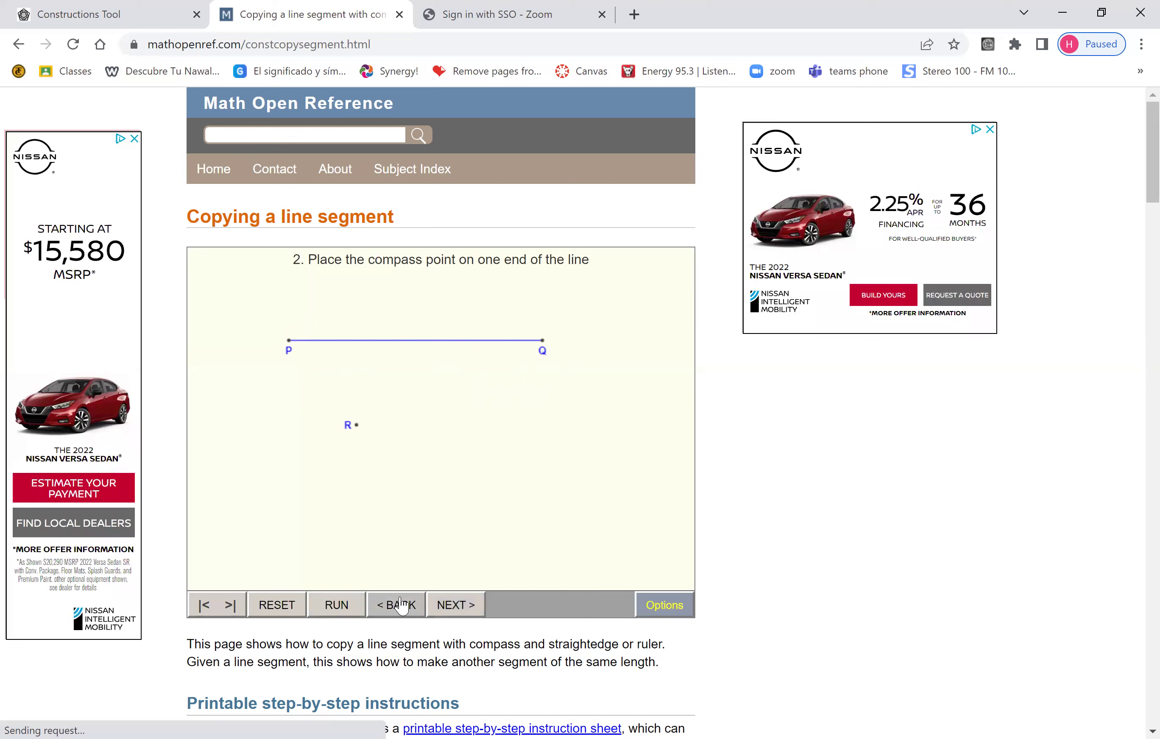
left_click(339, 602)
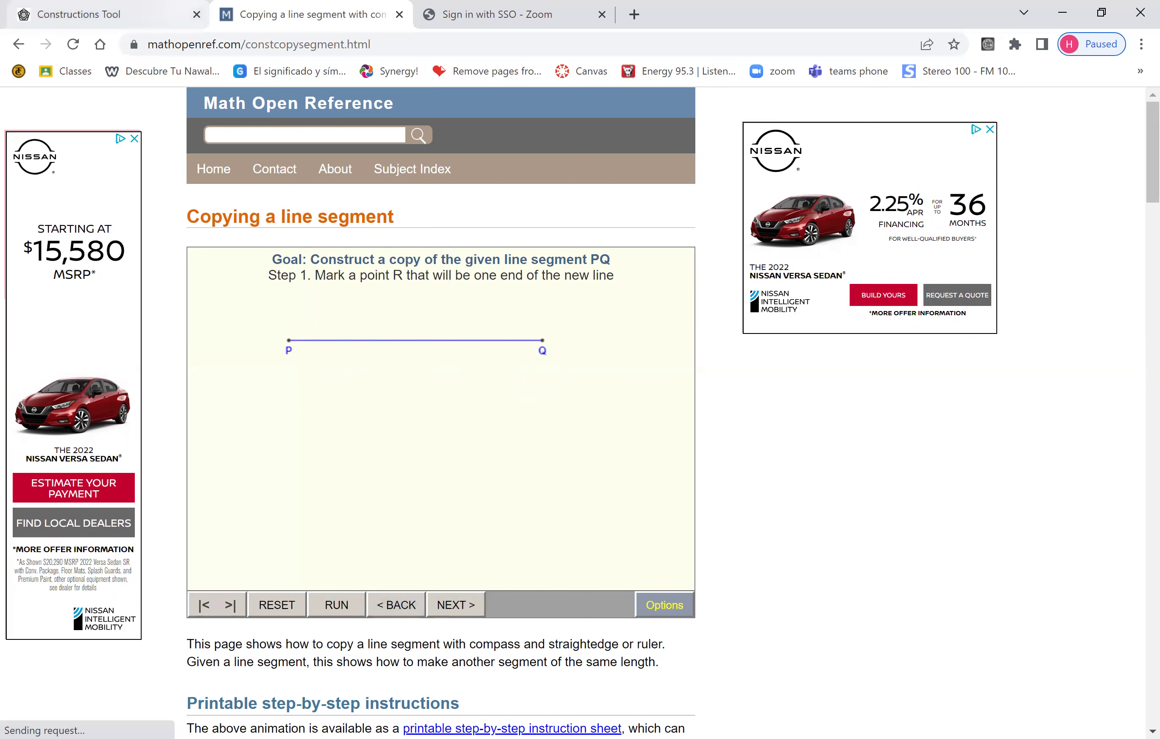
Switch to the mathspad Constructions Tool and draw a black horizontal line segment as the given segment.
left_click(78, 14)
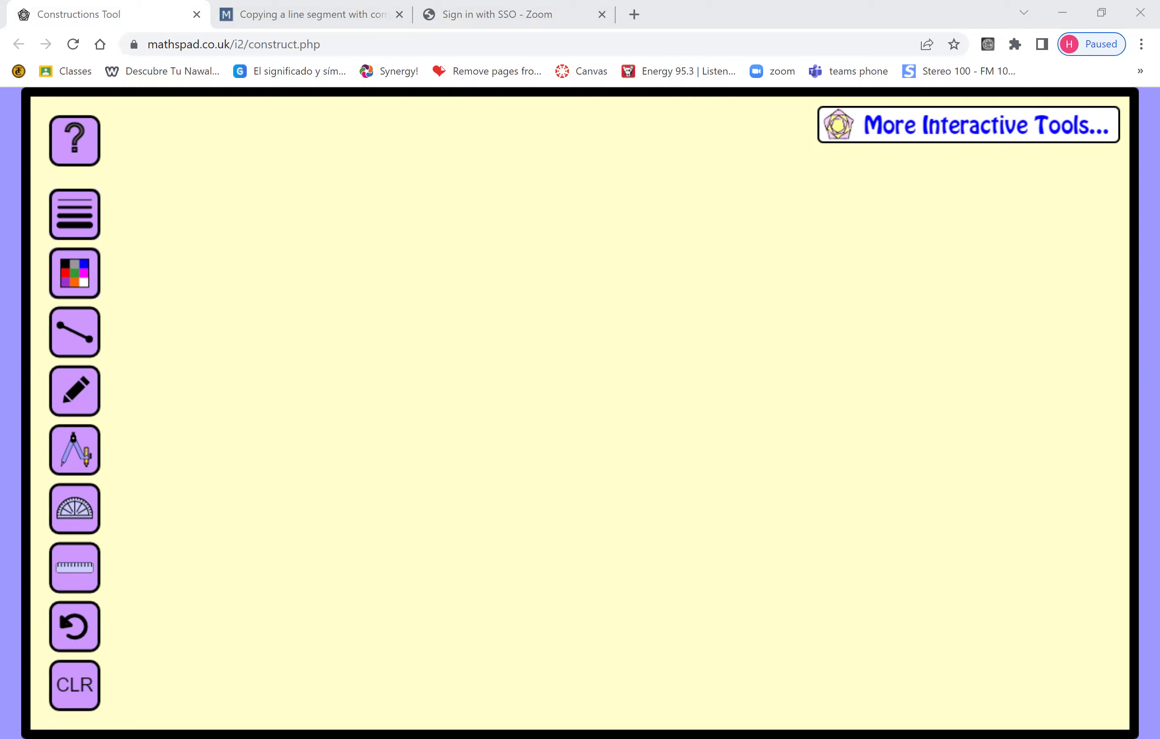
key("alt+Tab")
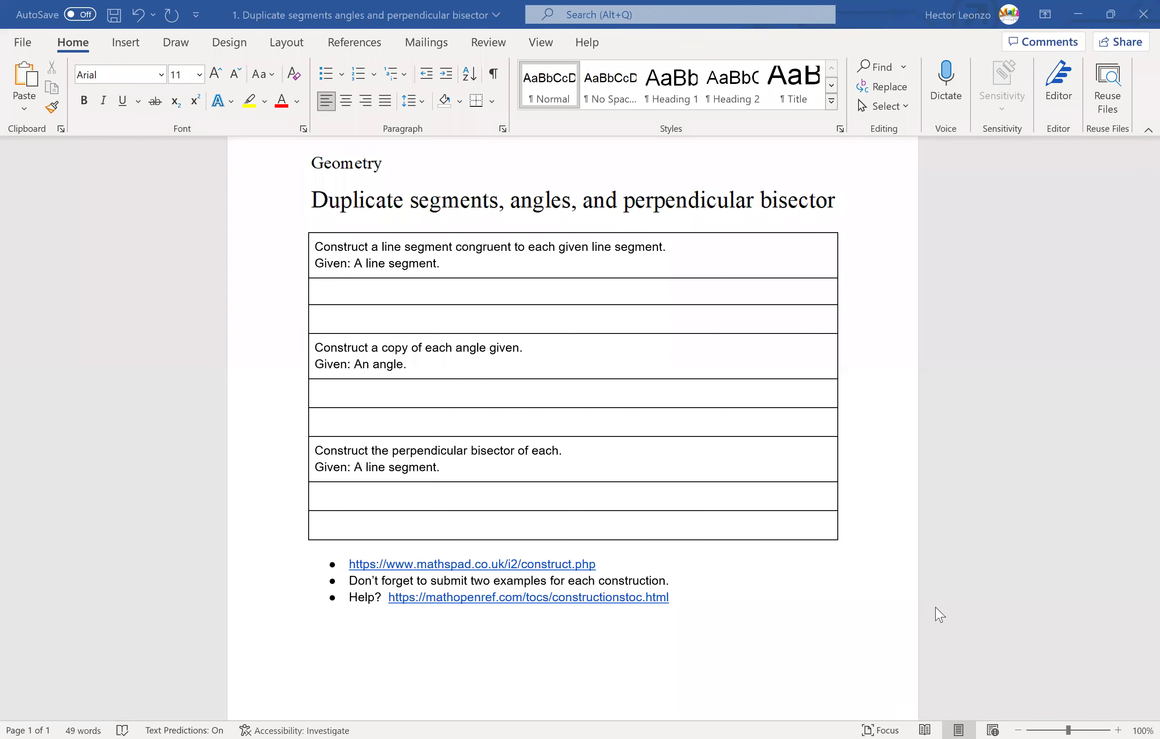
key("alt+Tab")
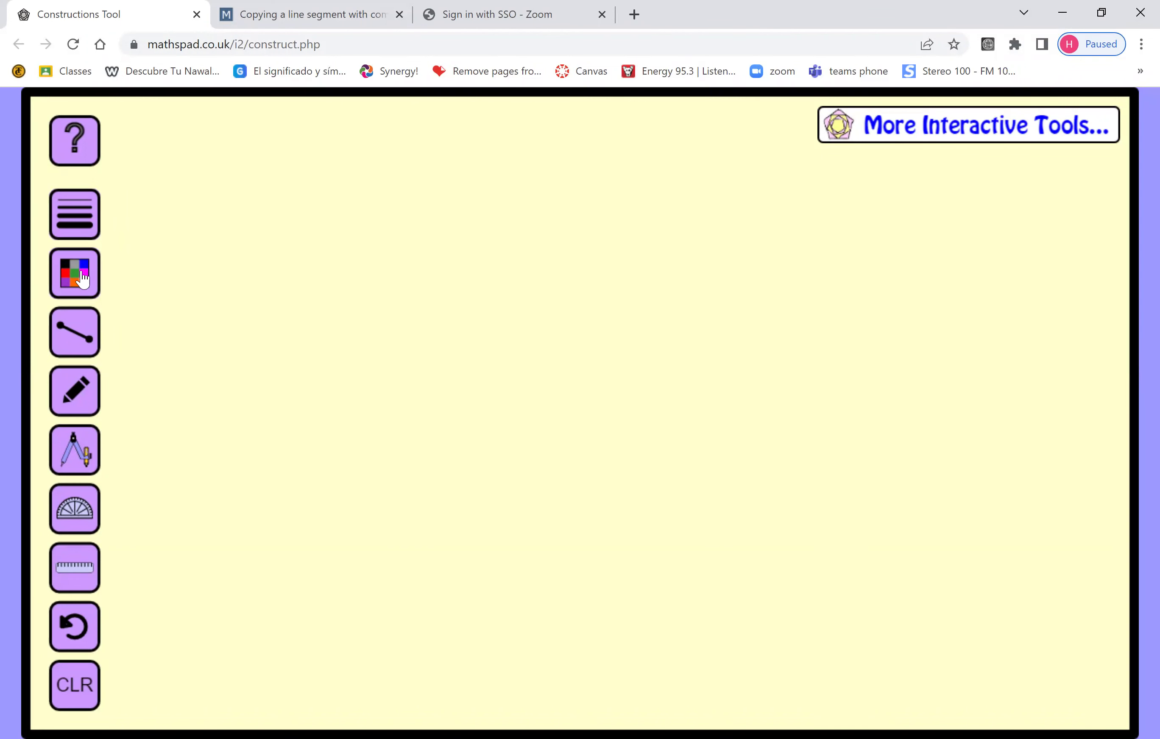
left_click(78, 348)
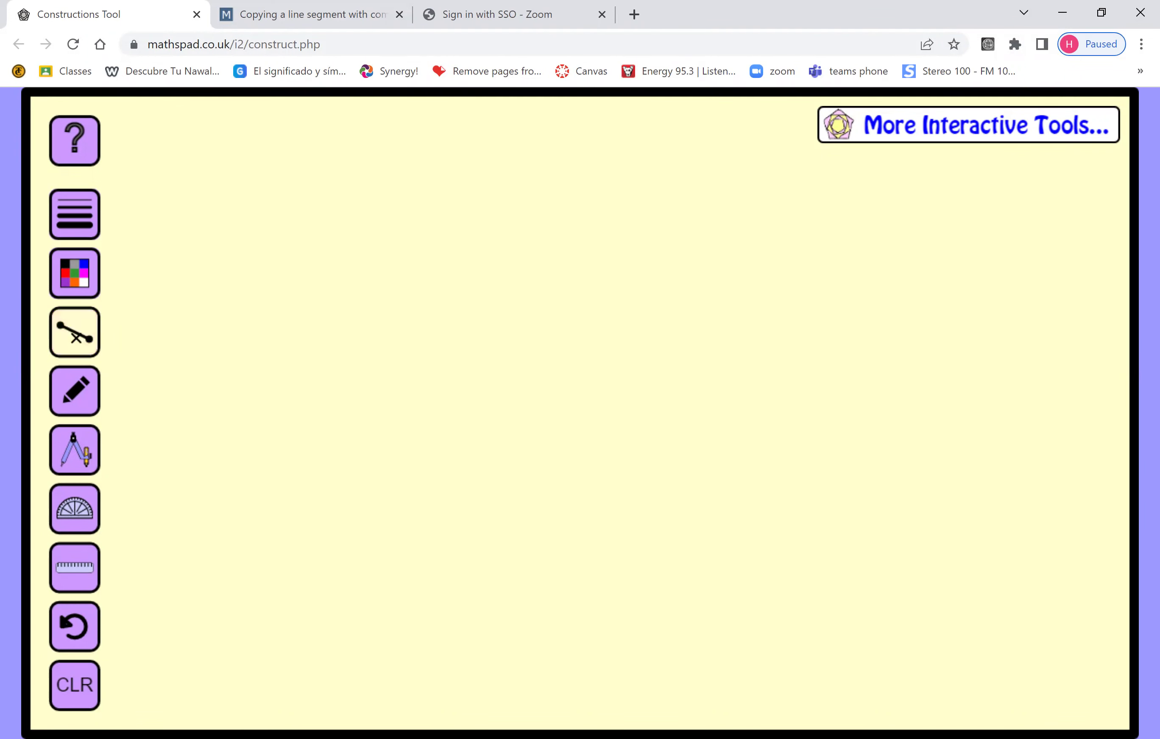
left_click_drag(342, 381, 475, 380)
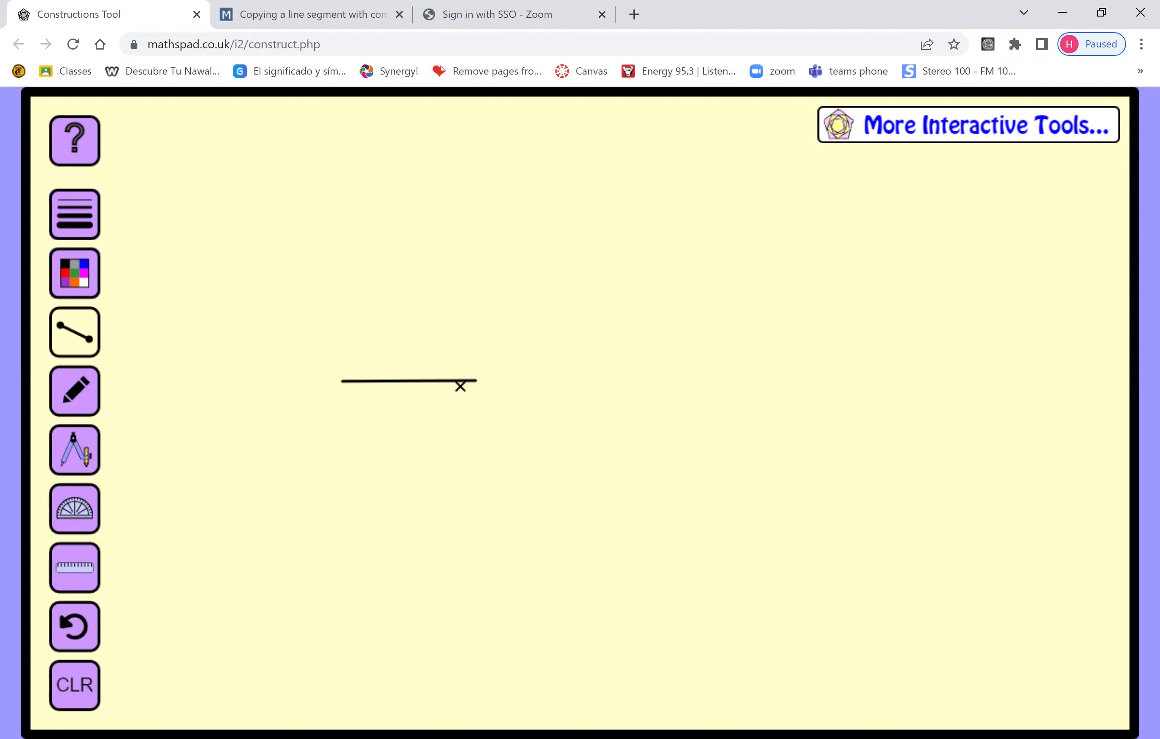
Set the drawing colour to blue and bring the compass onto the canvas.
left_click(84, 287)
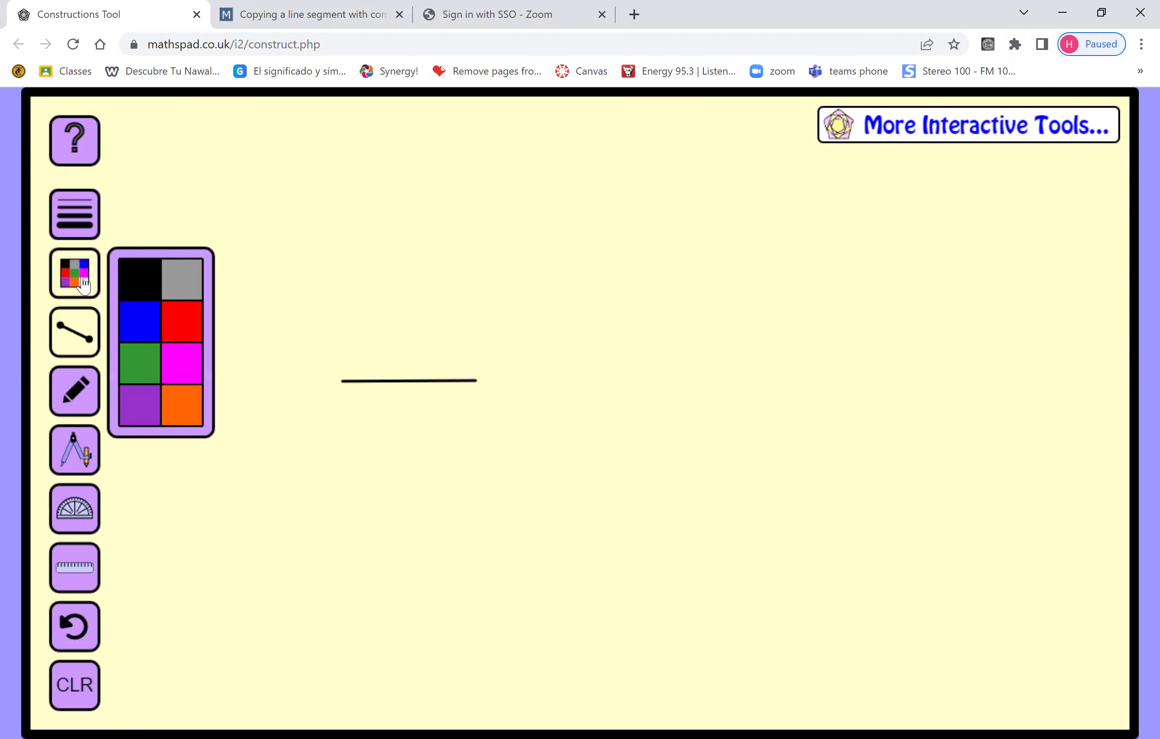
left_click(144, 321)
left_click(73, 453)
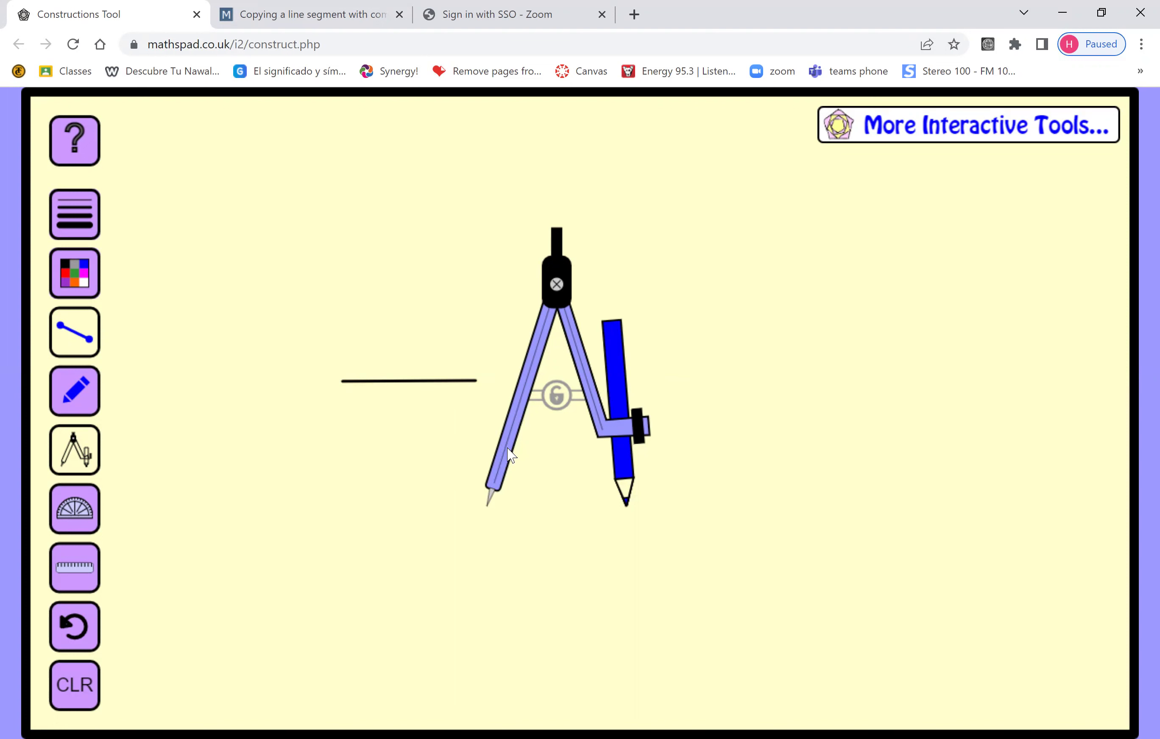
Try drawing a full blue circle with the compass opened wider and locked, and undo the circle.
left_click_drag(511, 455, 557, 477)
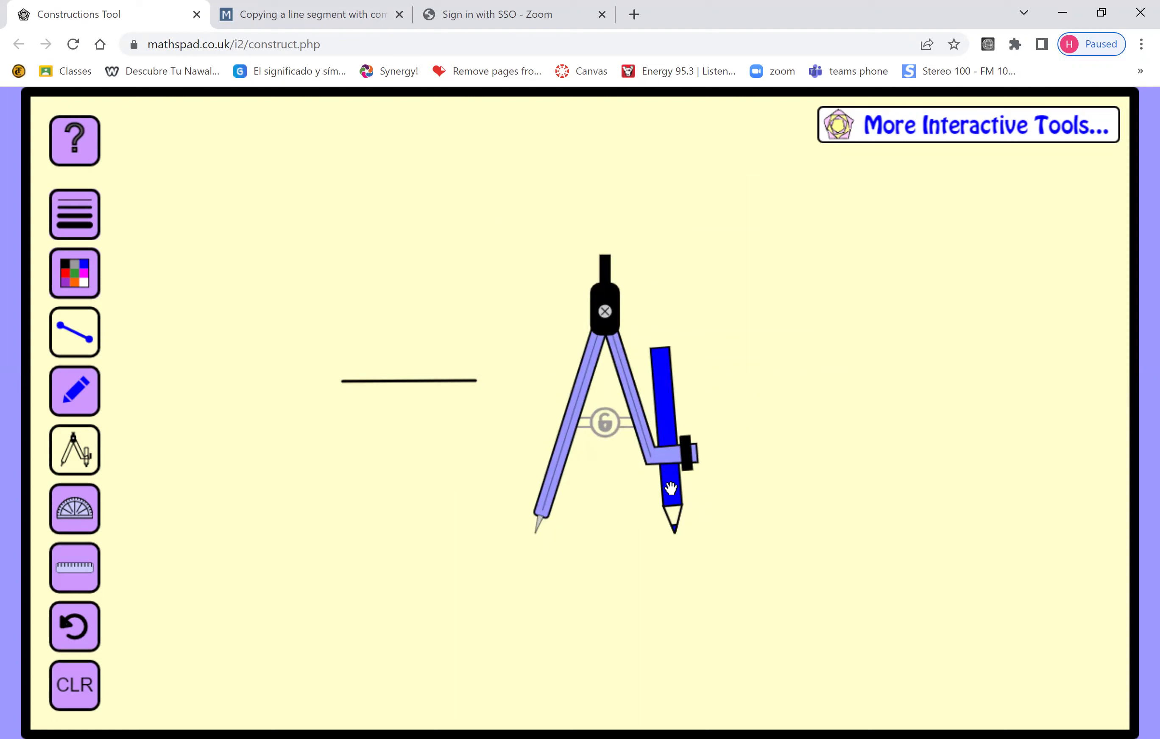
mouse_move(671, 490)
left_mouse_down()
mouse_move(847, 486)
mouse_move(665, 501)
mouse_move(854, 498)
mouse_move(633, 489)
mouse_move(779, 484)
mouse_move(679, 488)
mouse_move(740, 497)
mouse_move(685, 508)
mouse_move(736, 492)
left_mouse_up()
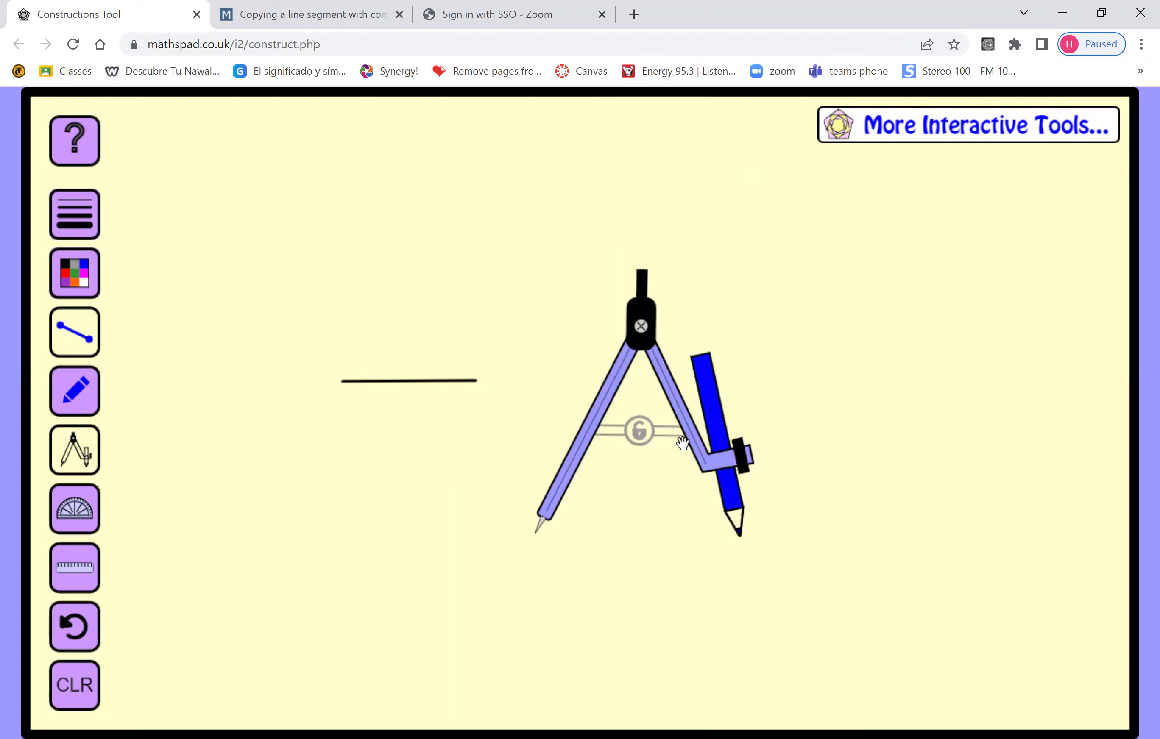
left_click(642, 432)
mouse_move(734, 512)
left_mouse_down()
mouse_move(759, 510)
mouse_move(714, 492)
mouse_move(728, 515)
mouse_move(749, 474)
mouse_move(699, 501)
mouse_move(748, 507)
mouse_move(712, 481)
left_mouse_up()
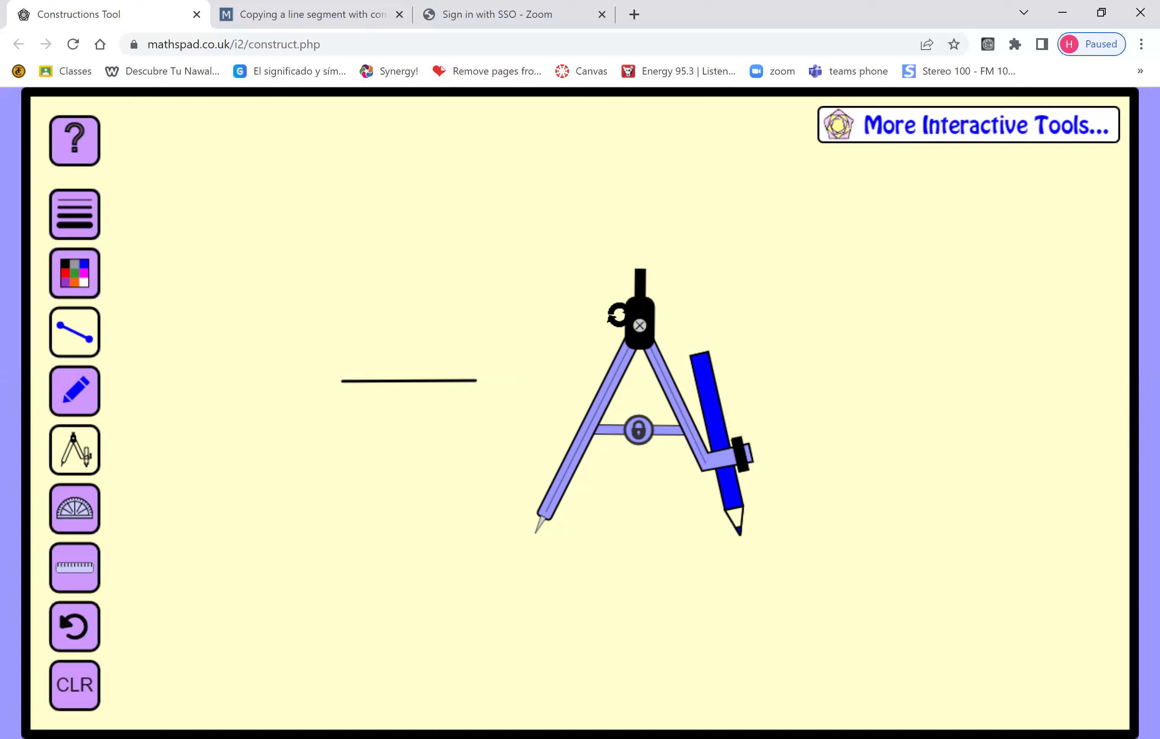
mouse_move(639, 325)
left_mouse_down()
mouse_move(562, 287)
mouse_move(469, 473)
mouse_move(548, 486)
mouse_move(421, 367)
mouse_move(246, 442)
mouse_move(580, 378)
mouse_move(580, 556)
mouse_move(549, 567)
mouse_move(461, 439)
mouse_move(614, 517)
mouse_move(525, 546)
mouse_move(371, 652)
left_mouse_up()
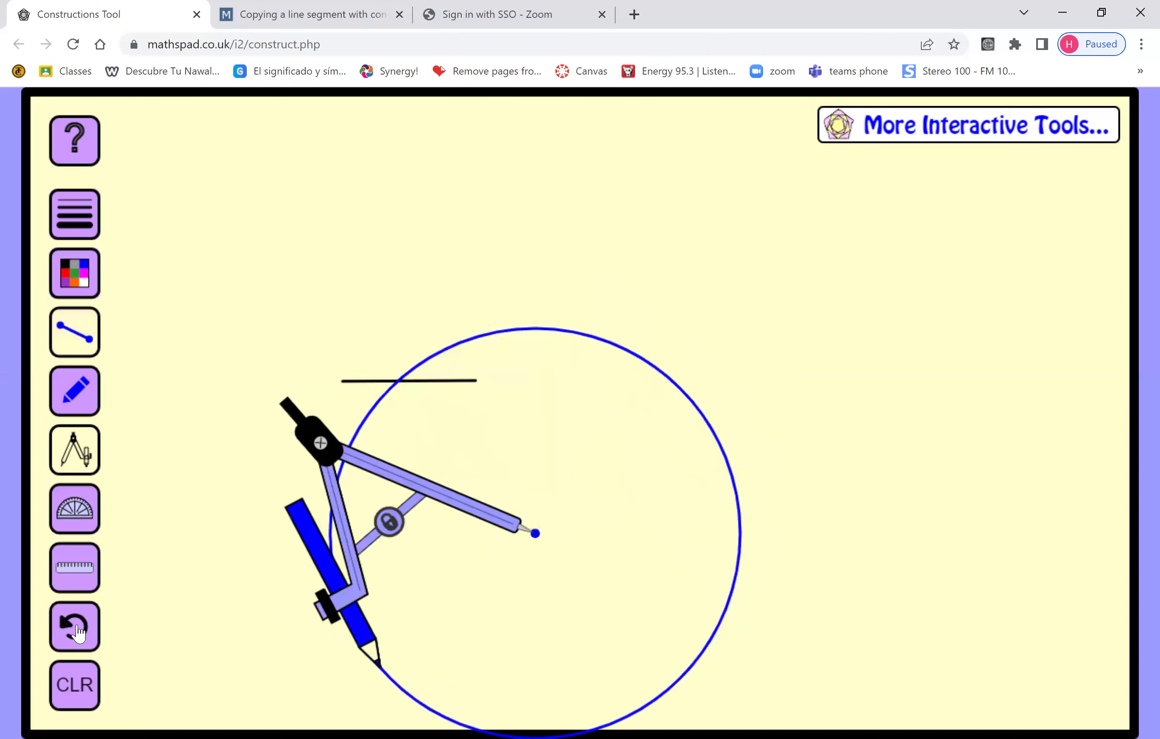
left_click(75, 633)
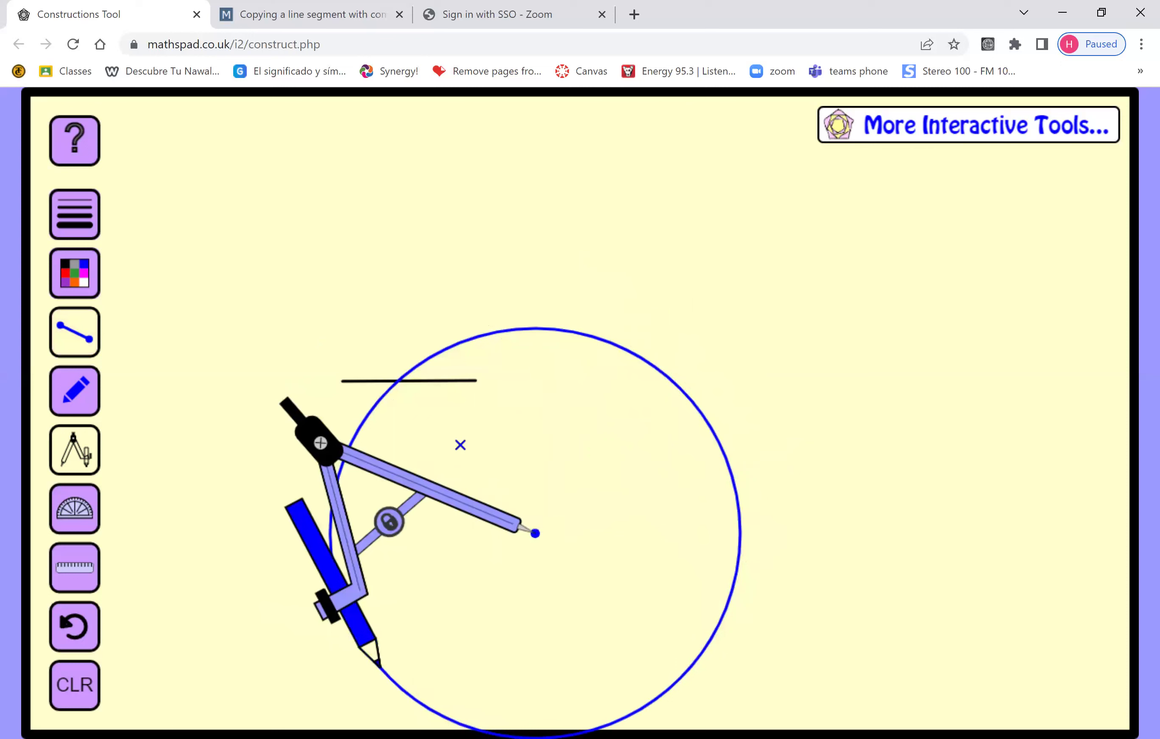
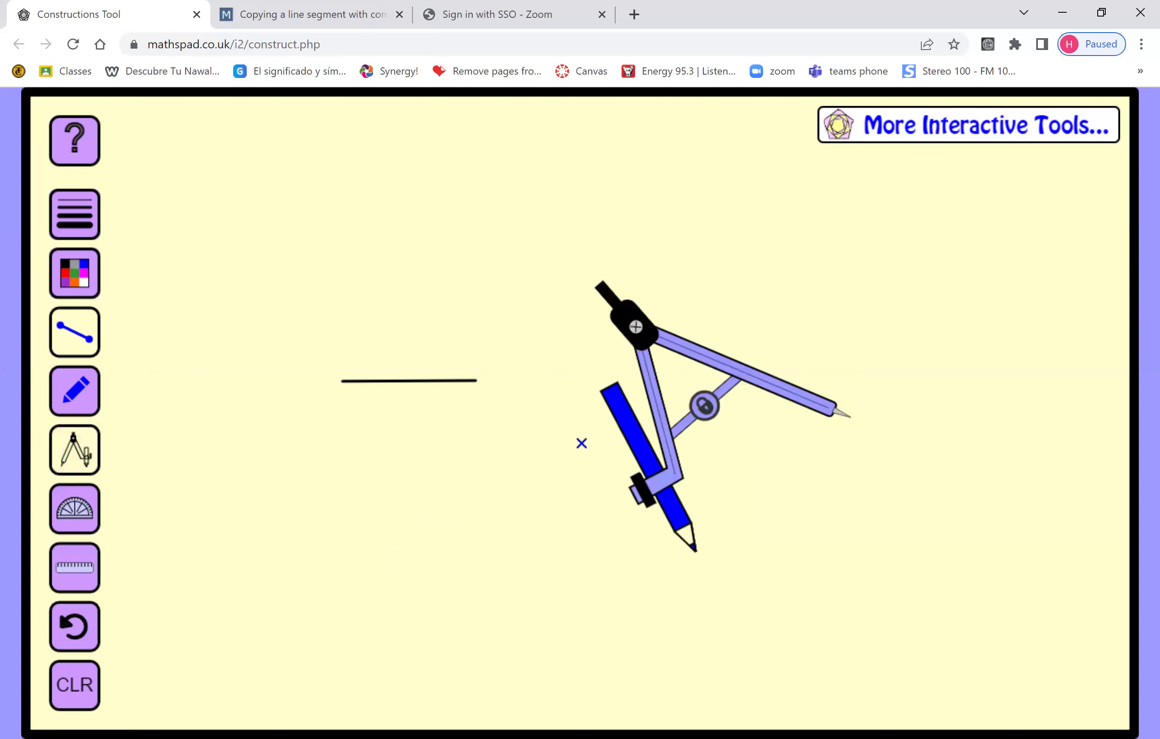
Match the compass opening to the black segment's two endpoints and lock its width.
mouse_move(693, 373)
left_mouse_down()
mouse_move(492, 316)
mouse_move(407, 318)
mouse_move(415, 349)
left_mouse_up()
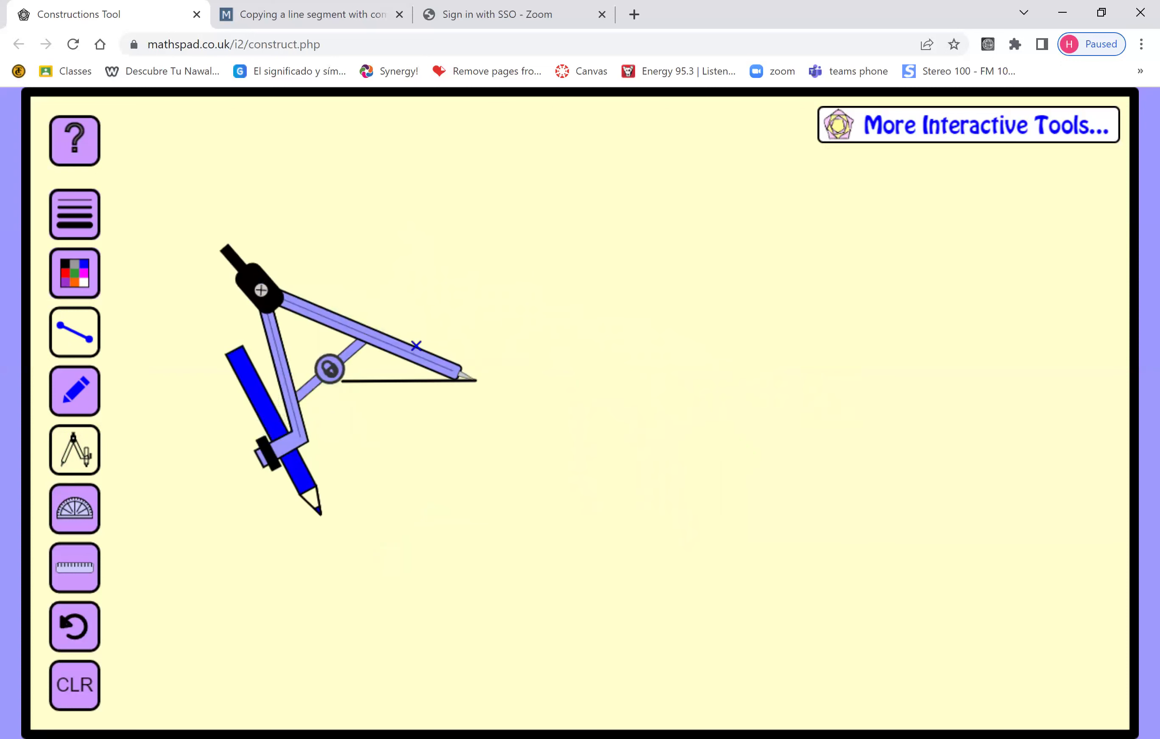
left_click(336, 376)
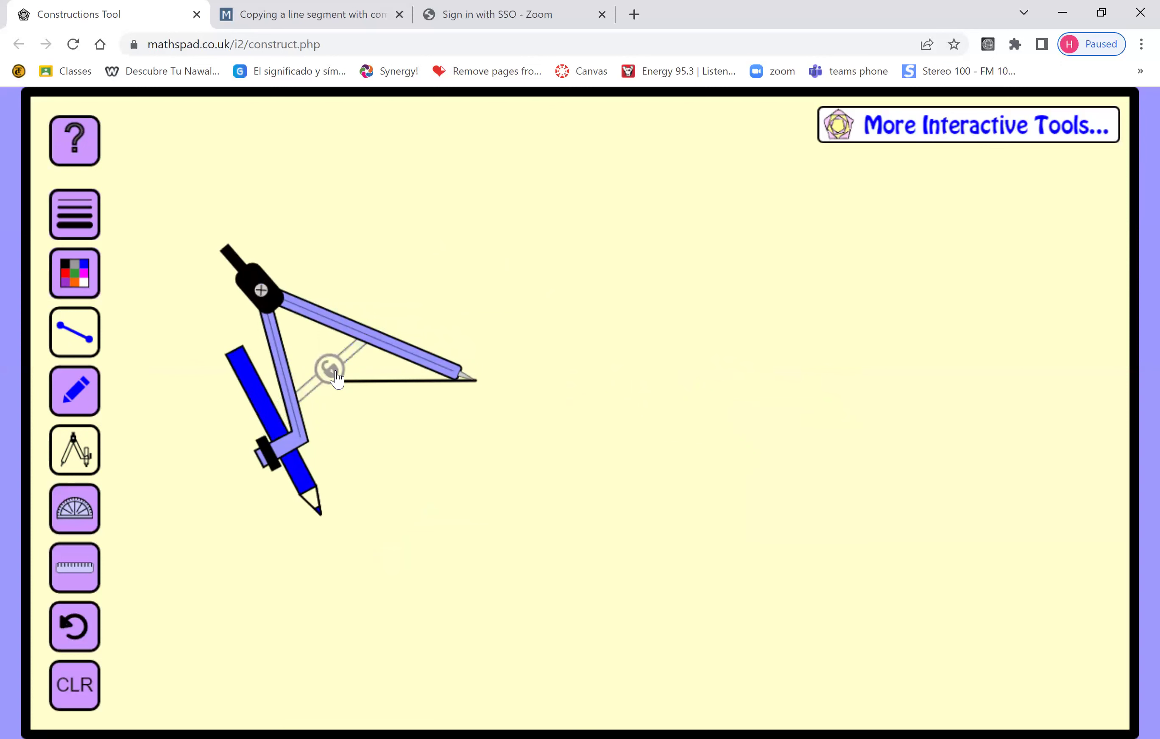
left_click_drag(312, 487, 341, 361)
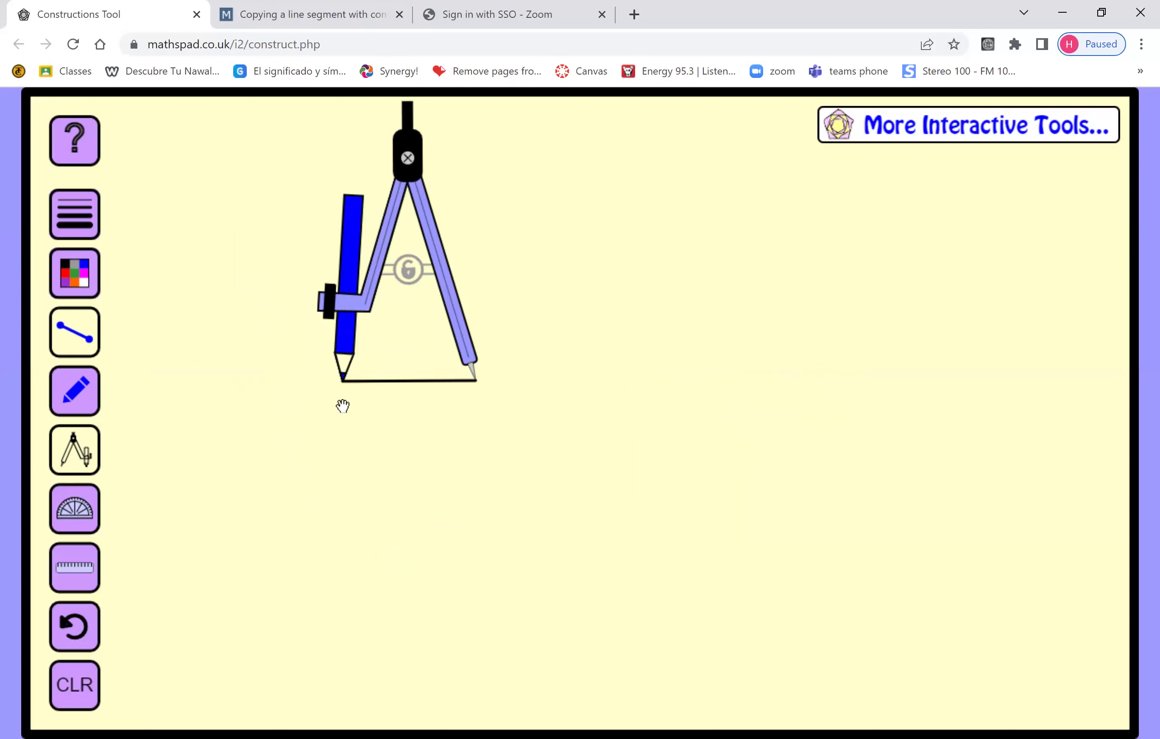
left_click(430, 342)
left_click(408, 273)
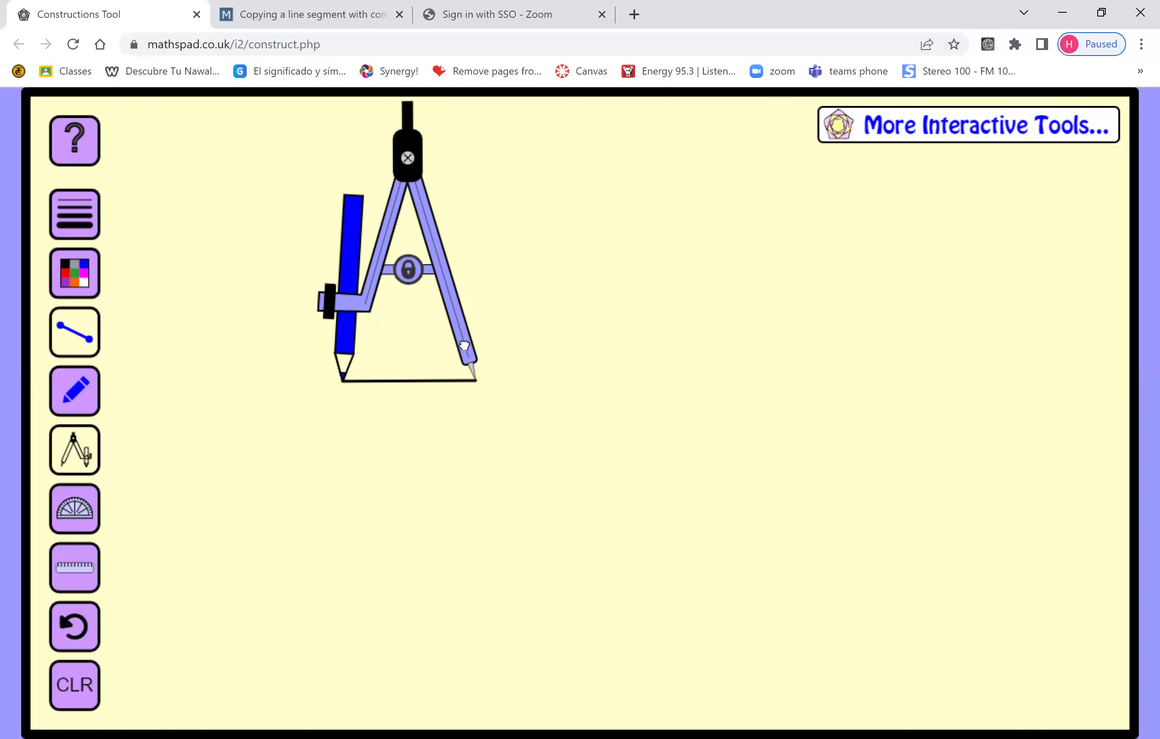
Place the locked compass below the given segment and draw a short blue arc with its centre point.
mouse_move(566, 393)
left_mouse_down()
mouse_move(636, 477)
mouse_move(489, 483)
mouse_move(478, 469)
mouse_move(489, 482)
left_mouse_up()
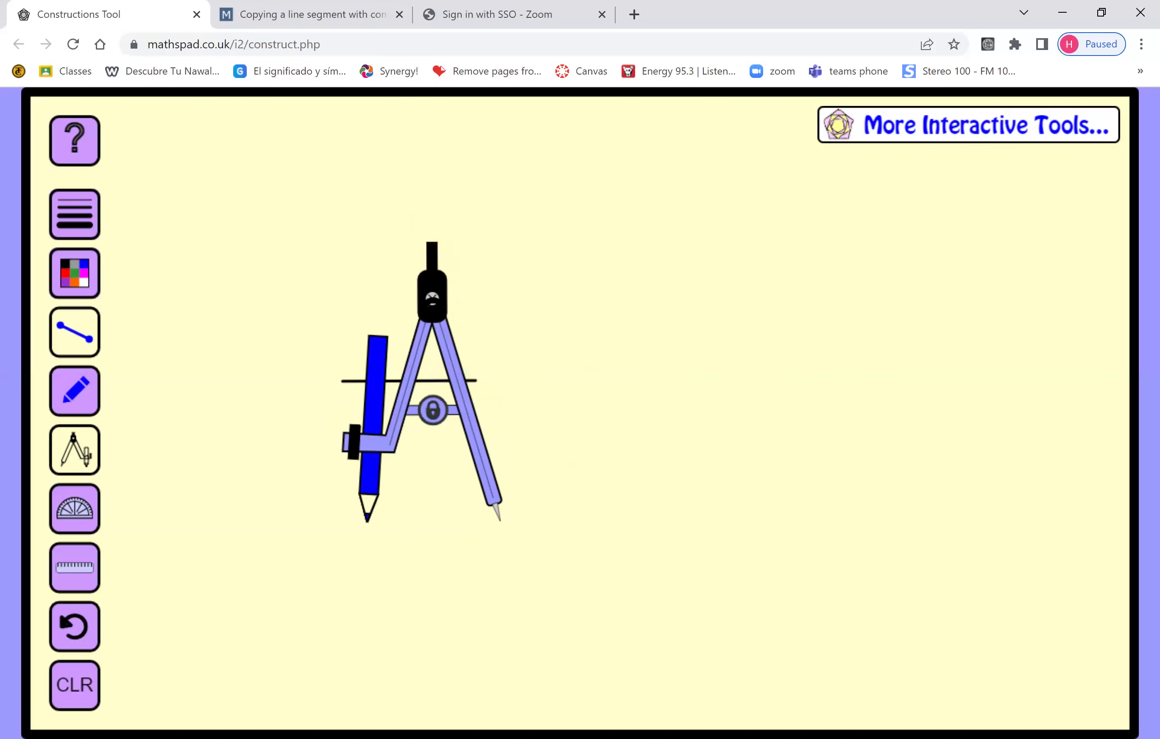
mouse_move(432, 296)
left_mouse_down()
mouse_move(455, 270)
mouse_move(492, 263)
mouse_move(540, 298)
mouse_move(390, 311)
mouse_move(538, 287)
left_mouse_up()
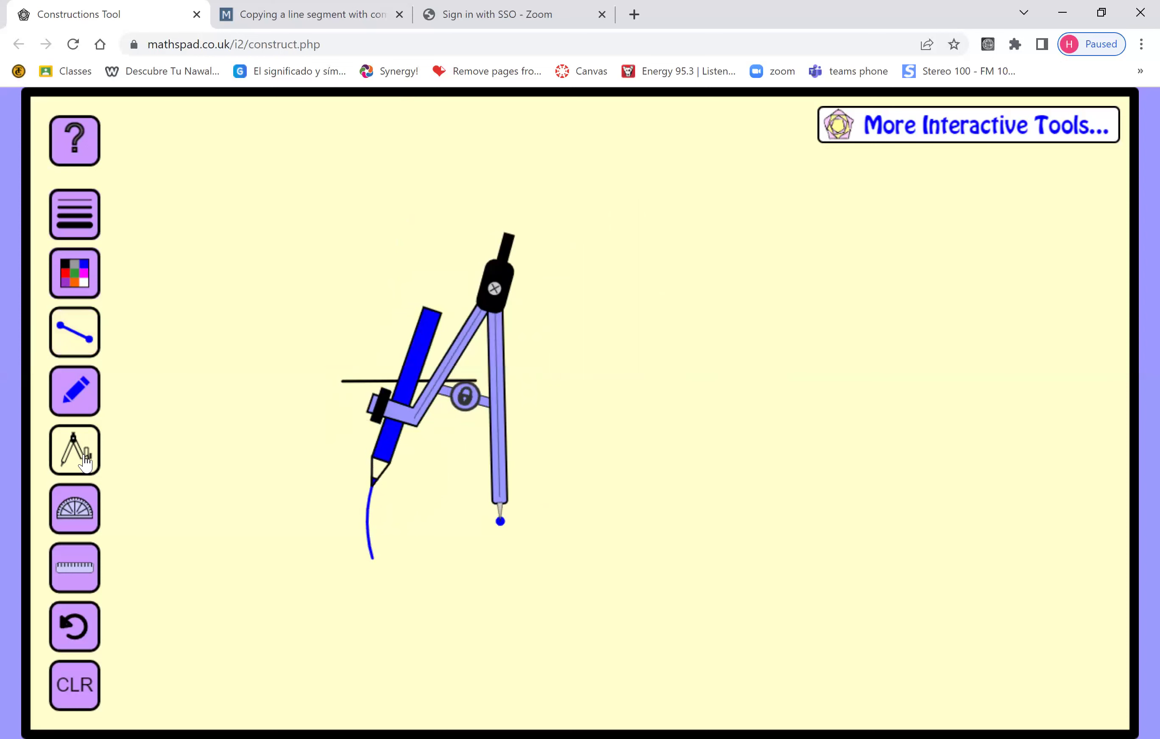
Set the drawing colour to red and draw a segment from the blue centre point to the arc.
left_click(85, 462)
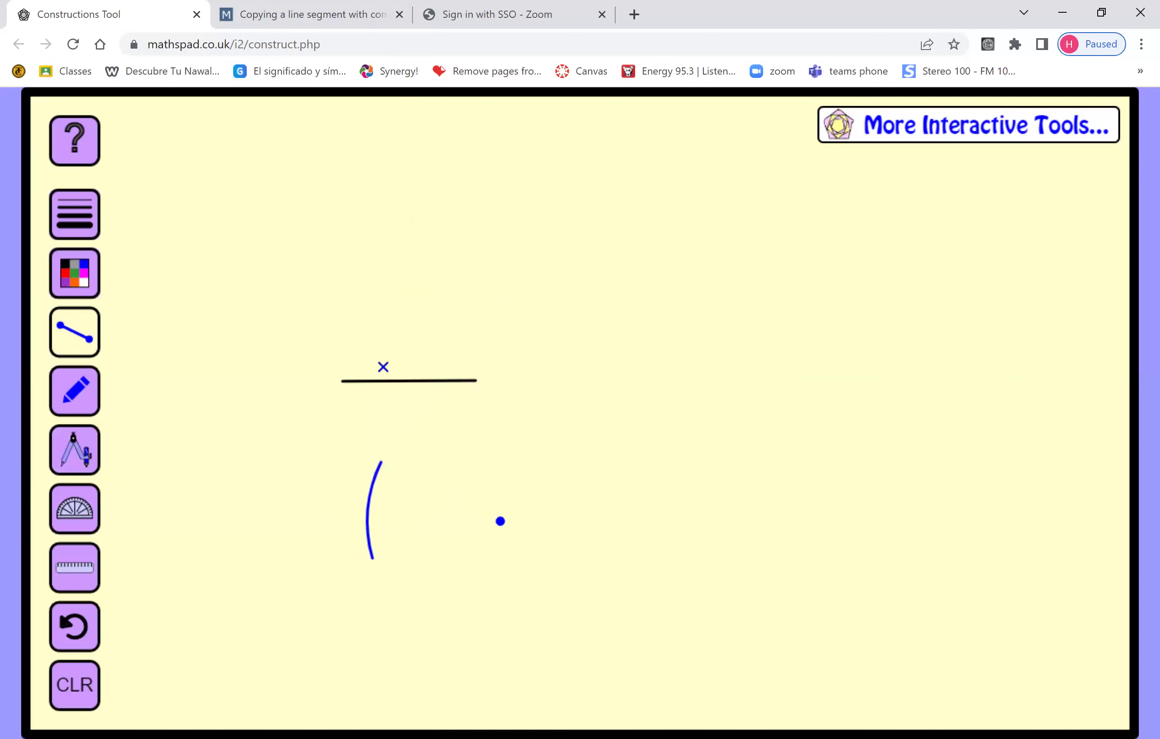
left_click(82, 277)
left_click(185, 325)
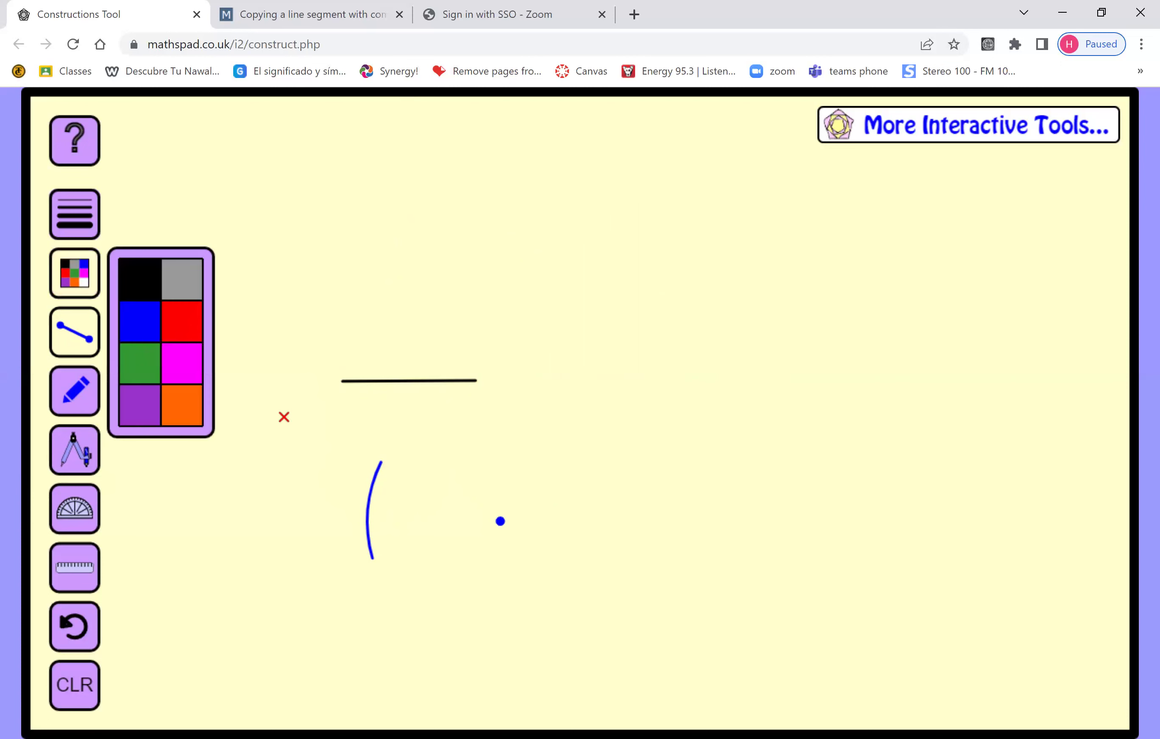
left_click(79, 465)
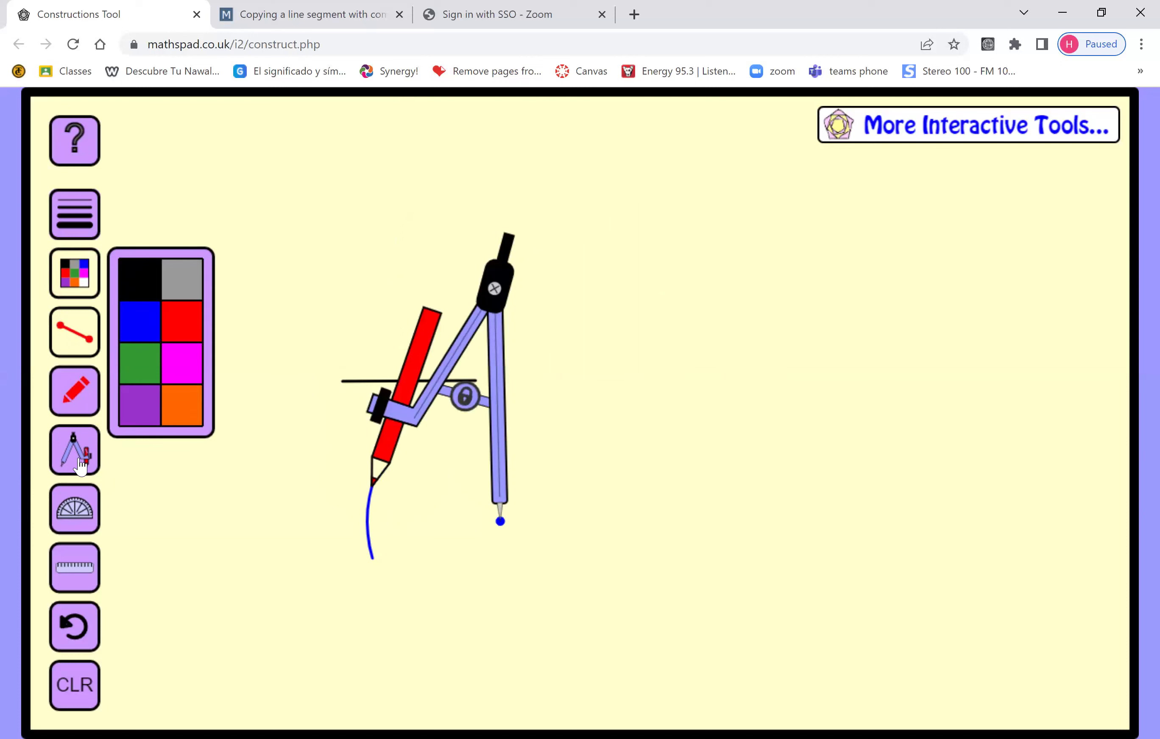
left_click(79, 465)
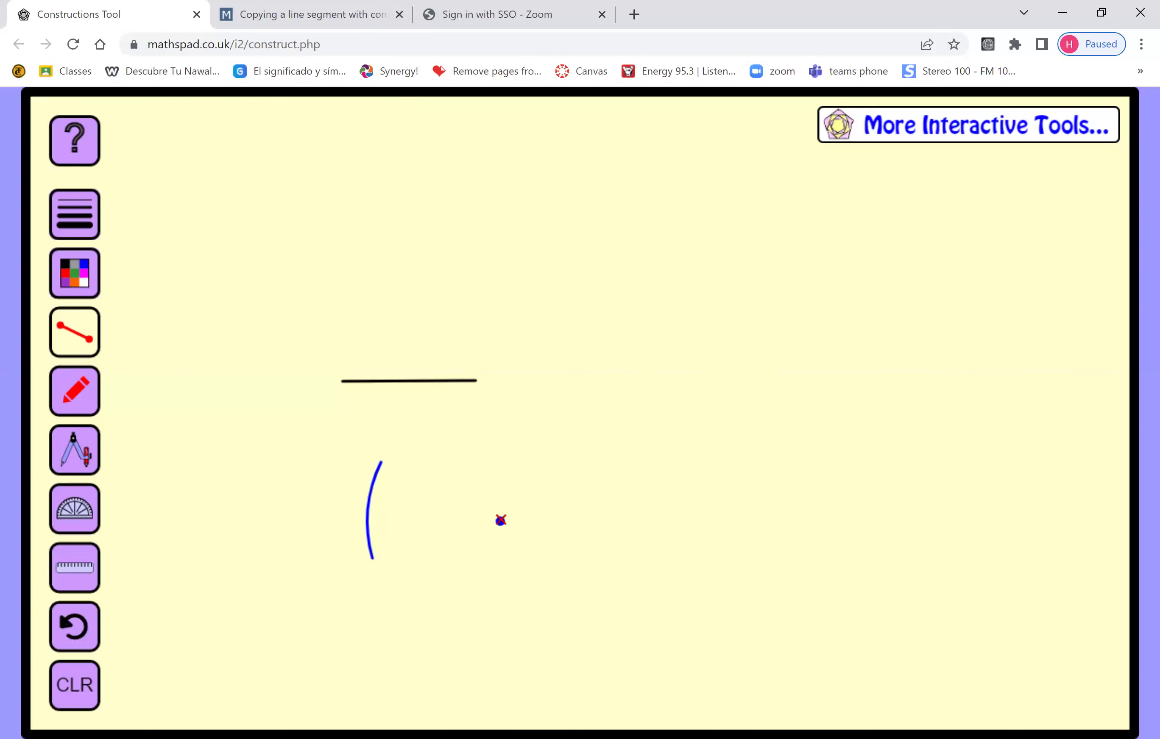
left_click_drag(501, 520, 373, 503)
Compare the locked compass opening with the black segment's two endpoints, and put the compass away.
left_click(87, 462)
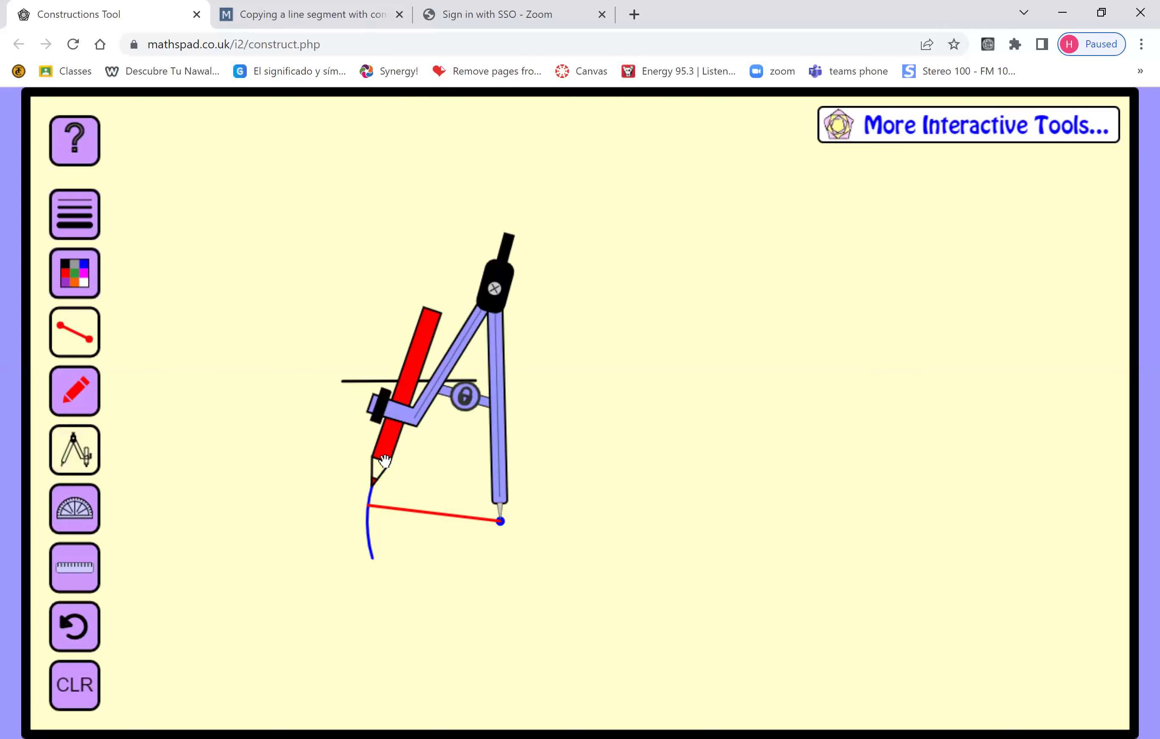
mouse_move(378, 468)
left_mouse_down()
mouse_move(349, 452)
mouse_move(371, 400)
mouse_move(436, 315)
mouse_move(517, 281)
left_mouse_up()
left_click_drag(501, 482, 479, 341)
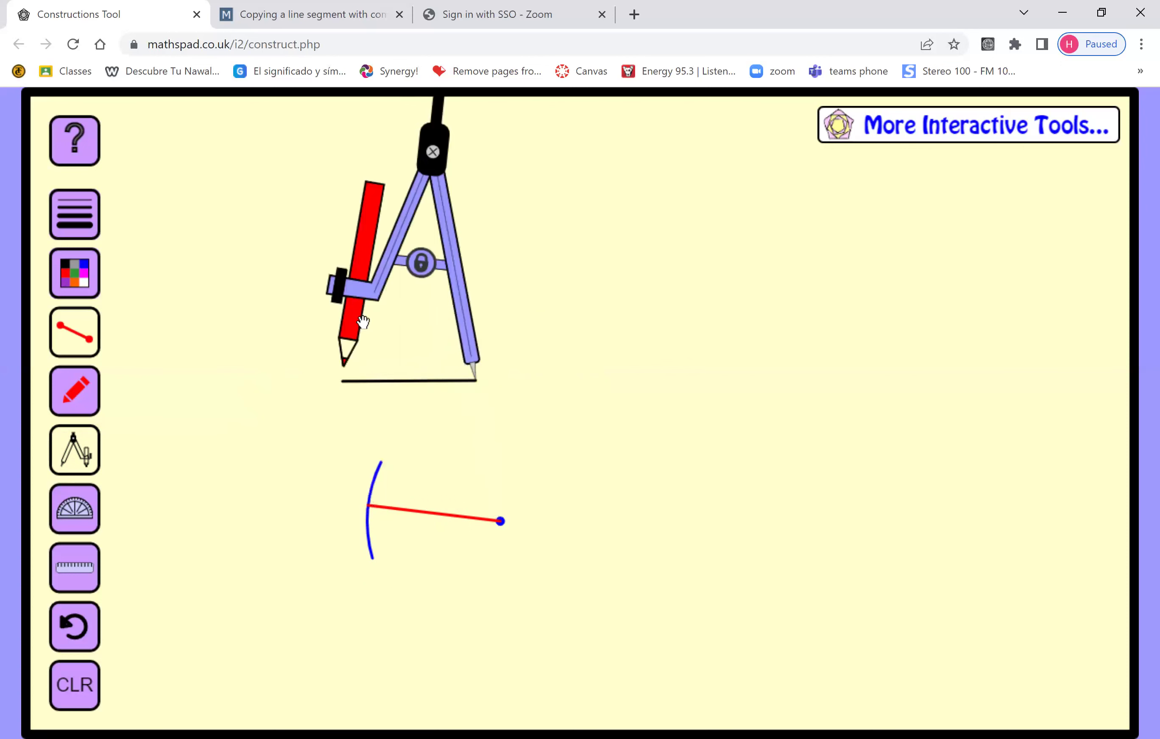
left_click_drag(341, 308, 326, 337)
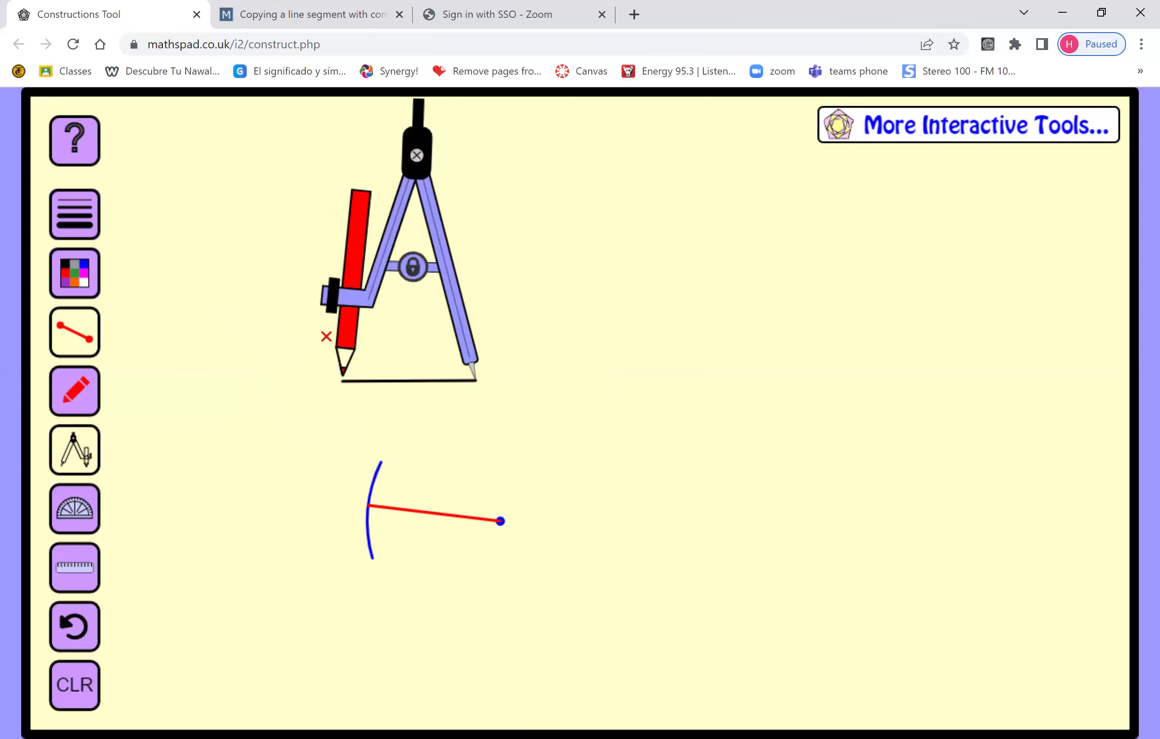
left_click(76, 458)
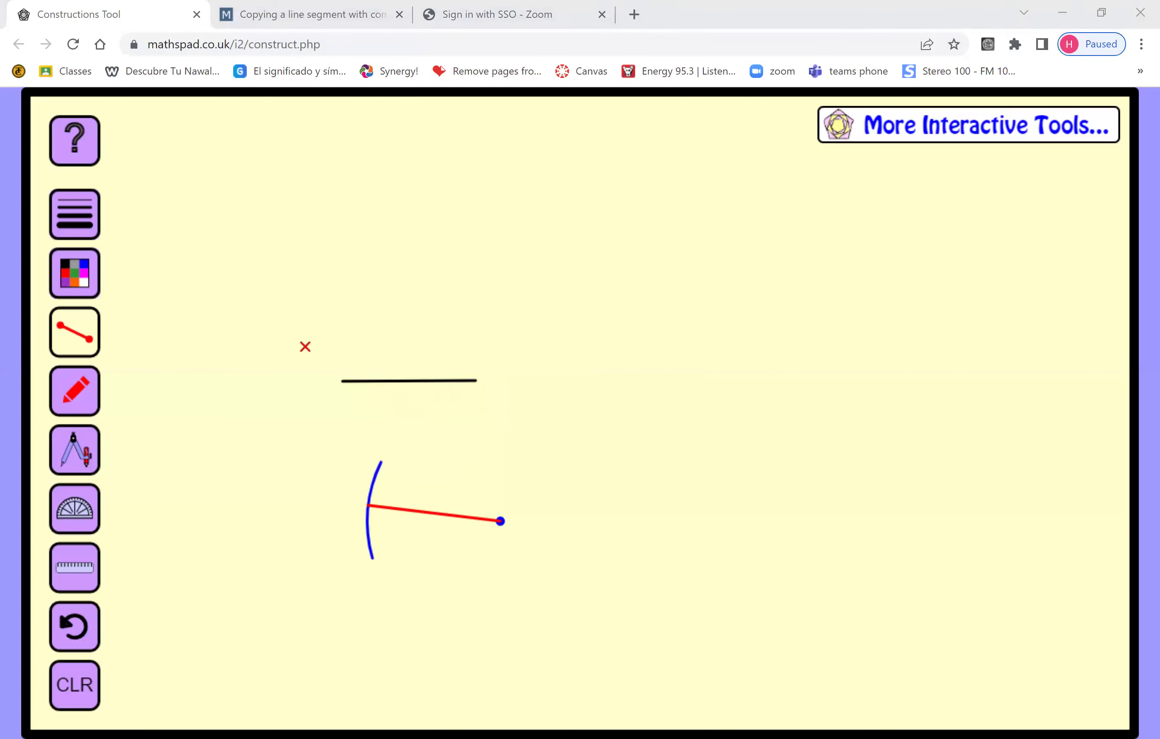
Capture the segment construction, switch to Word and paste the image into the first empty row under the congruent segment task.
left_click_drag(305, 347, 304, 335)
key("alt+Tab")
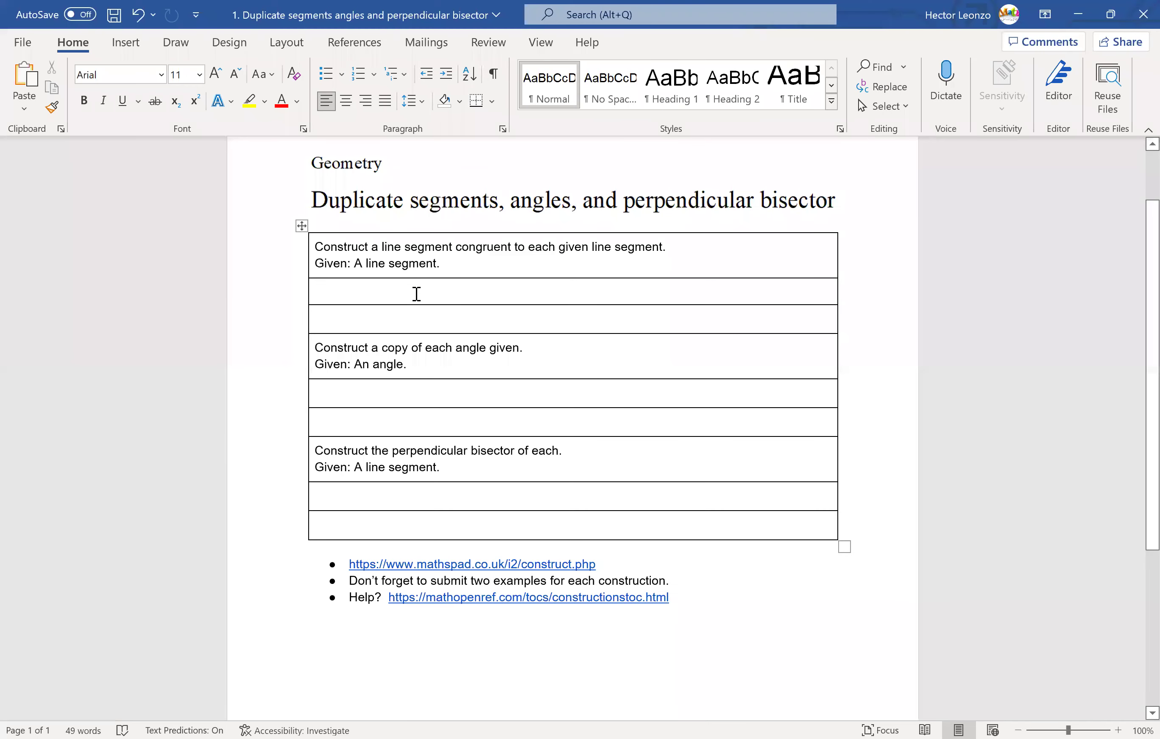
left_click(416, 294)
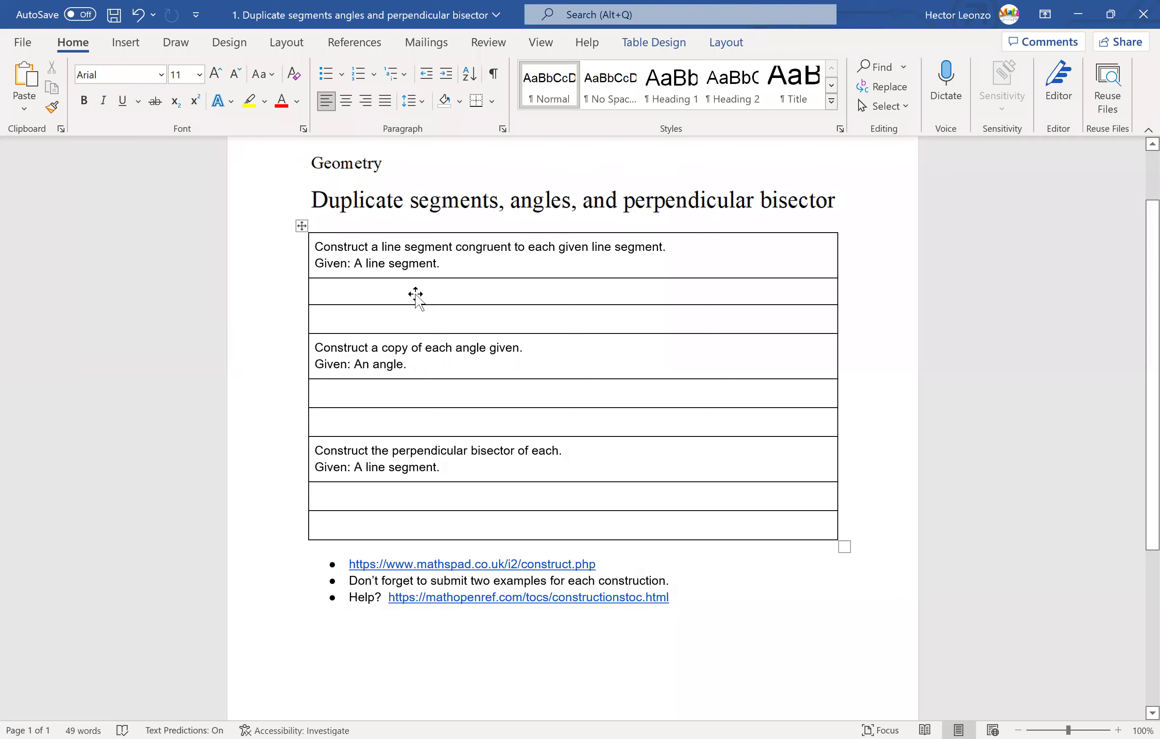
key("ctrl+v")
scroll(639, 455, "down", 2)
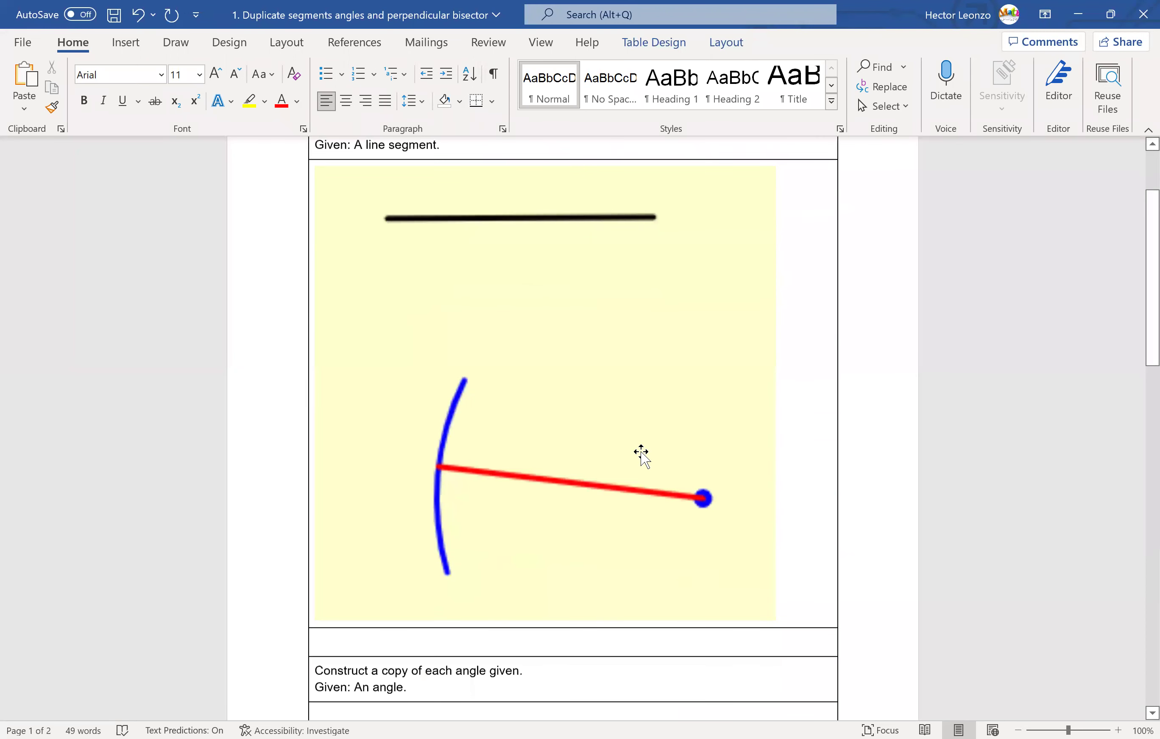
Review the pasted construction and the worksheet's empty rows for the second segment example and the angle copy task.
left_click(501, 599)
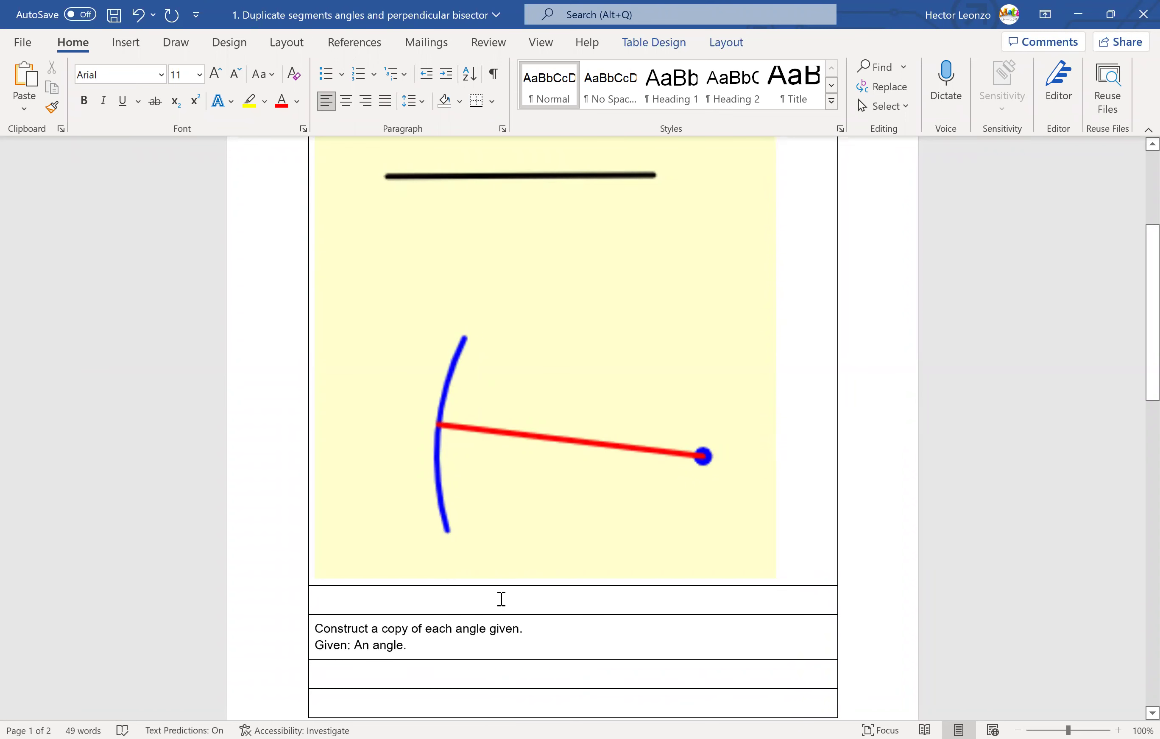
scroll(502, 599, "down", 2)
scroll(502, 599, "up", 5)
scroll(501, 599, "up", 2)
scroll(501, 599, "down", 8)
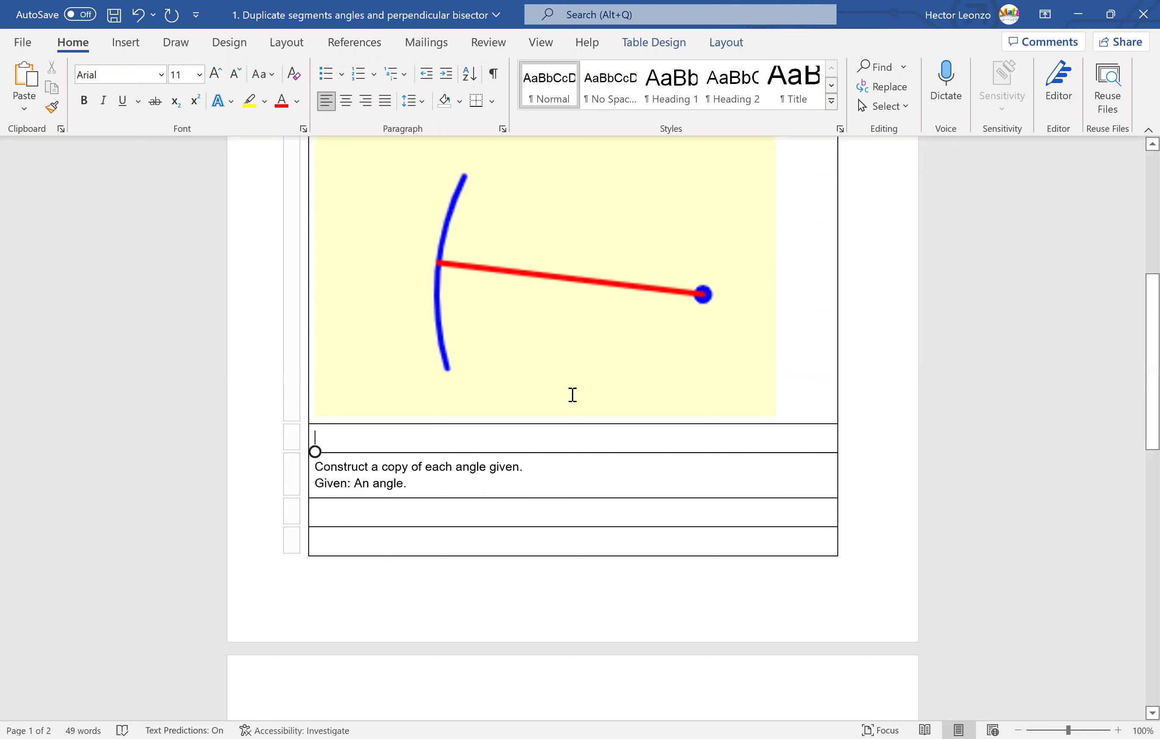
scroll(573, 395, "up", 5)
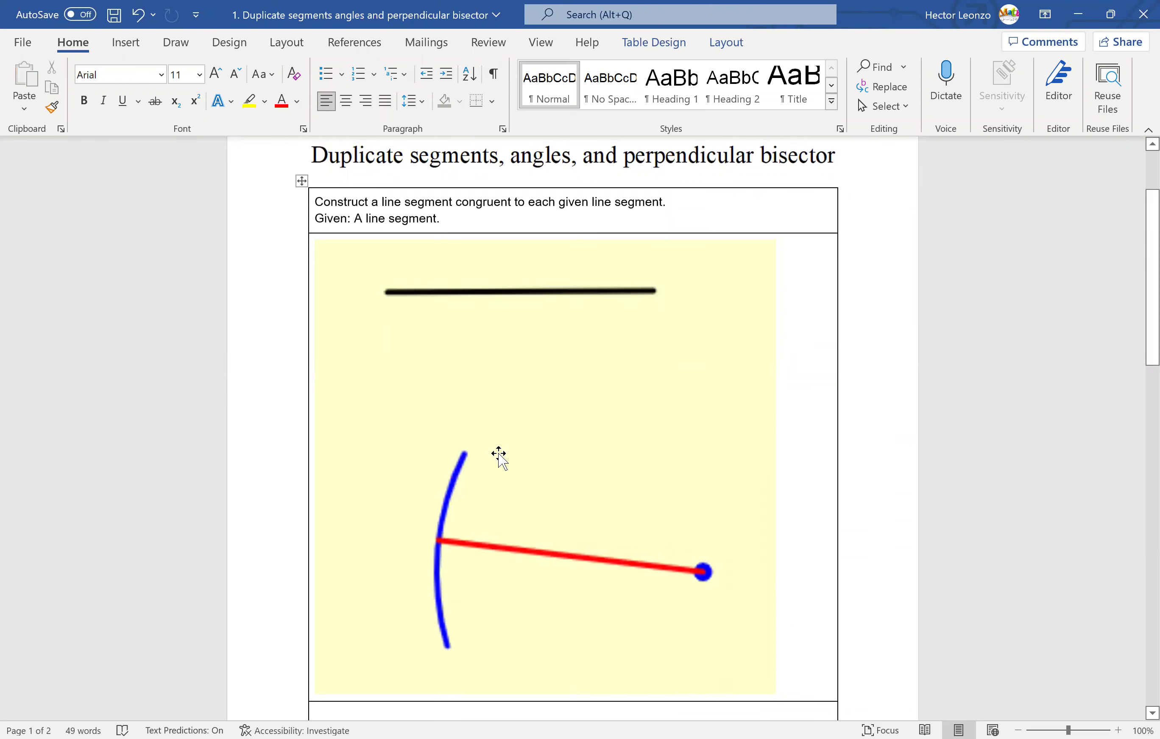
scroll(499, 456, "down", 8)
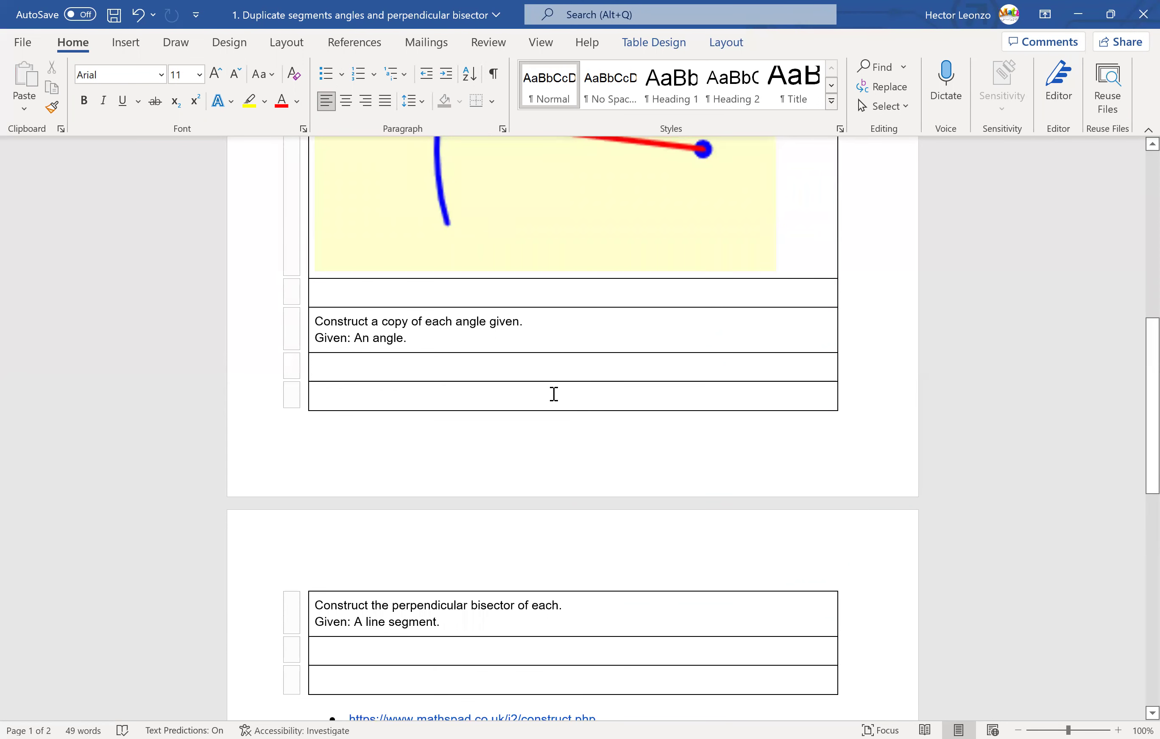
left_click(378, 371)
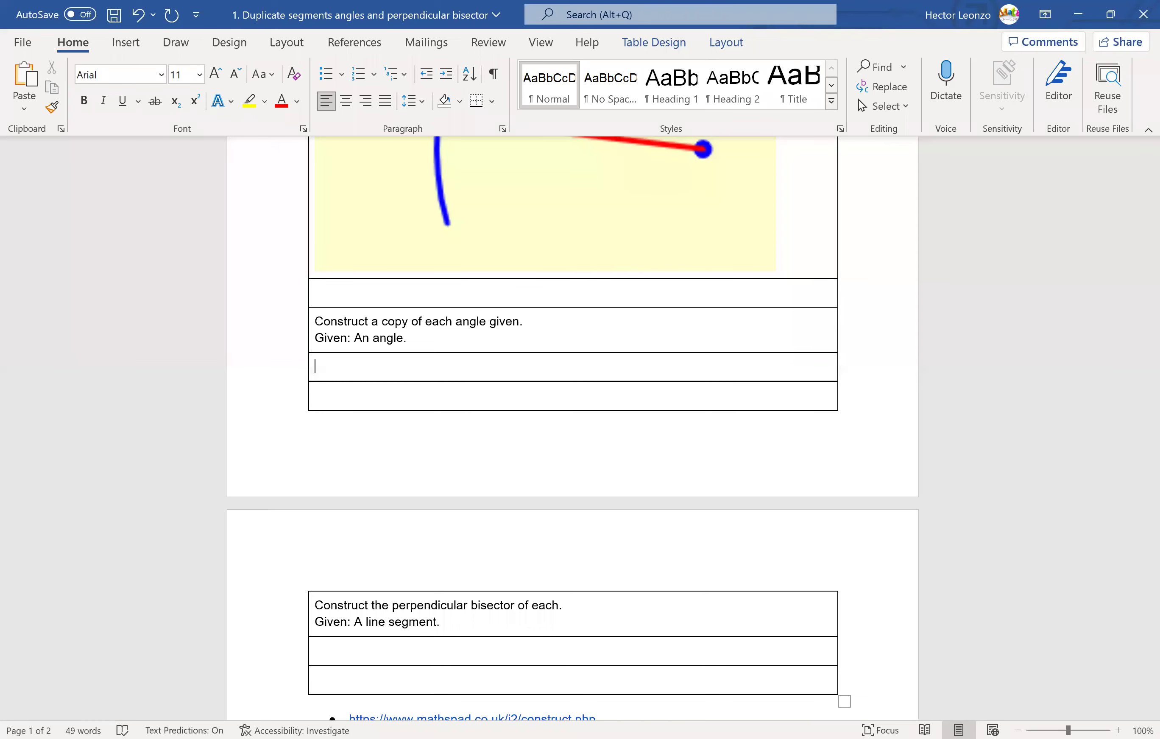
Switch to the Constructions Tool and, on a cleared canvas, draw a black acute angle from two segments sharing a vertex.
key("alt+Tab")
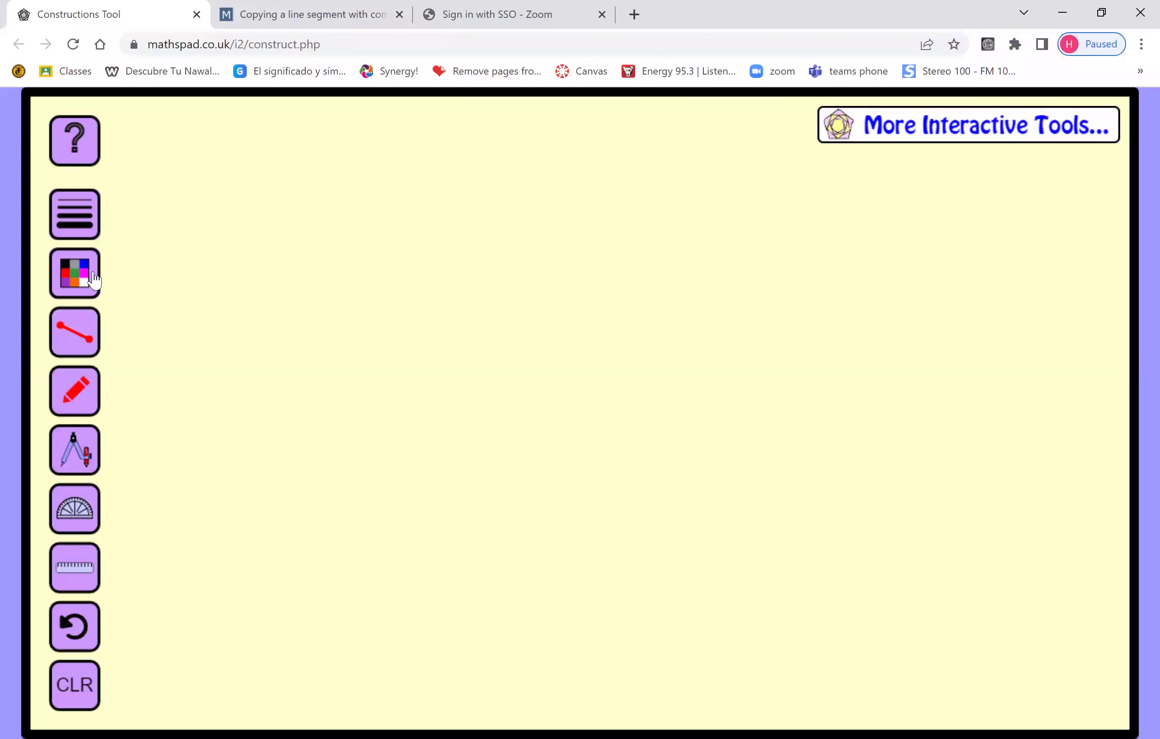
left_click(80, 280)
left_click(134, 289)
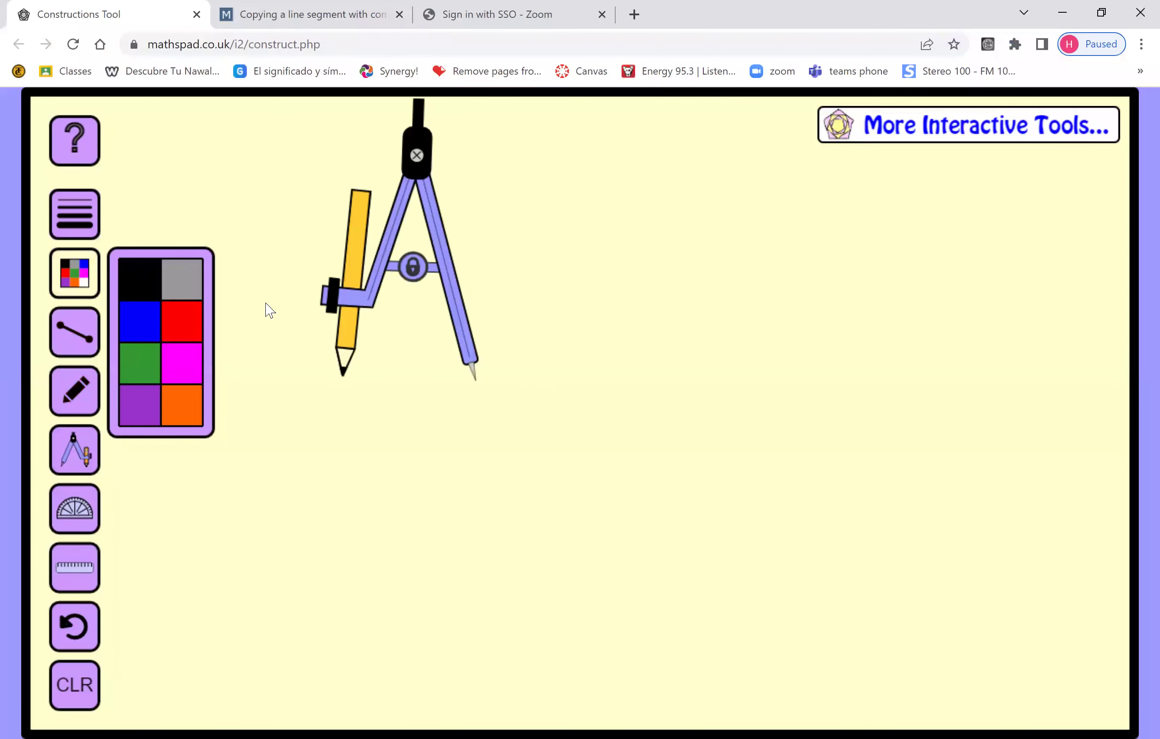
left_click(78, 458)
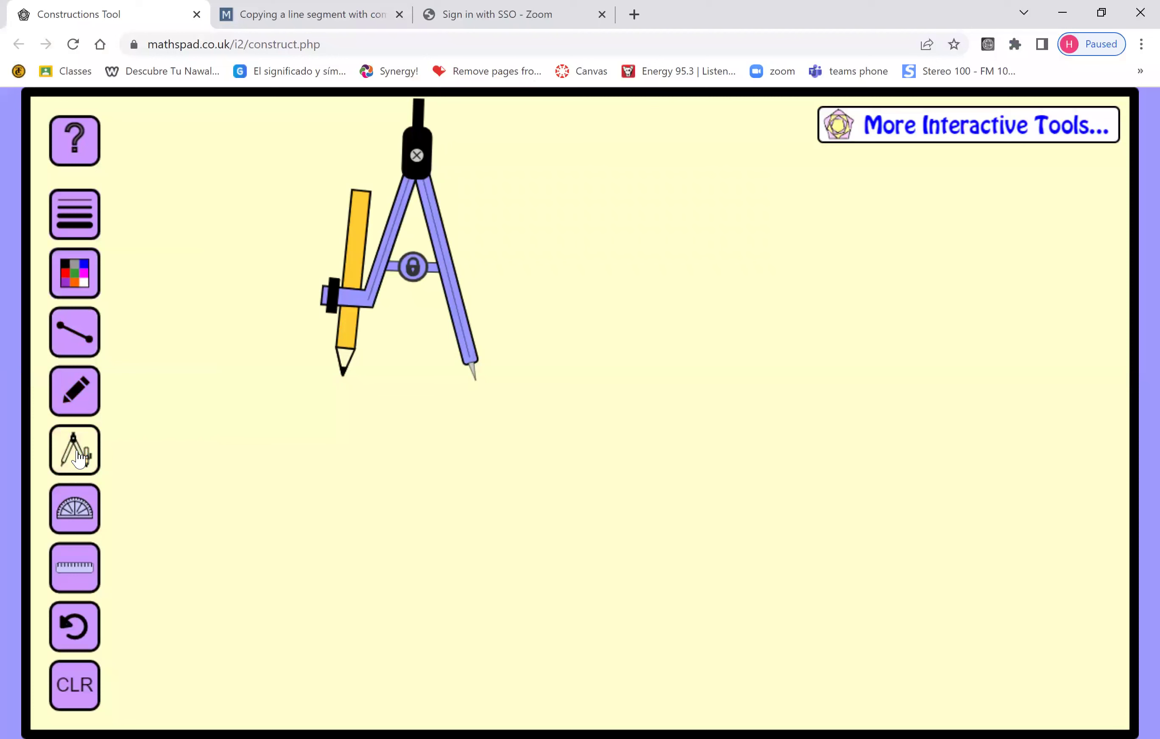
left_click(79, 457)
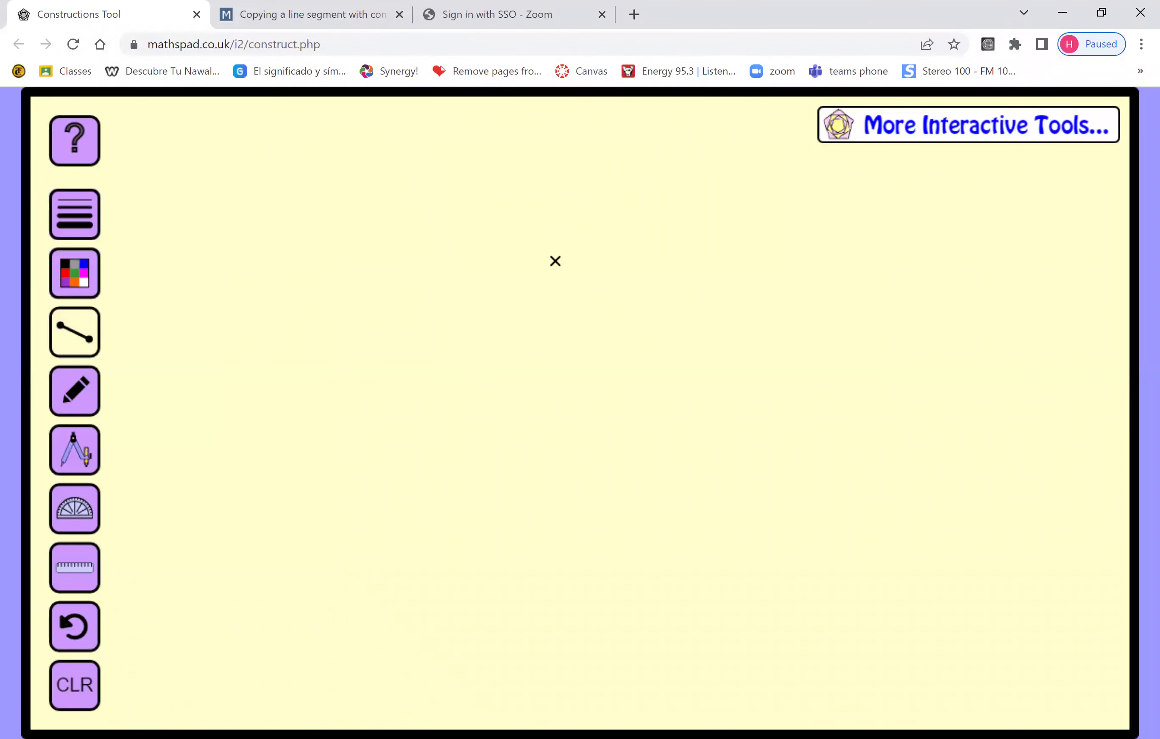
left_click_drag(554, 261, 533, 427)
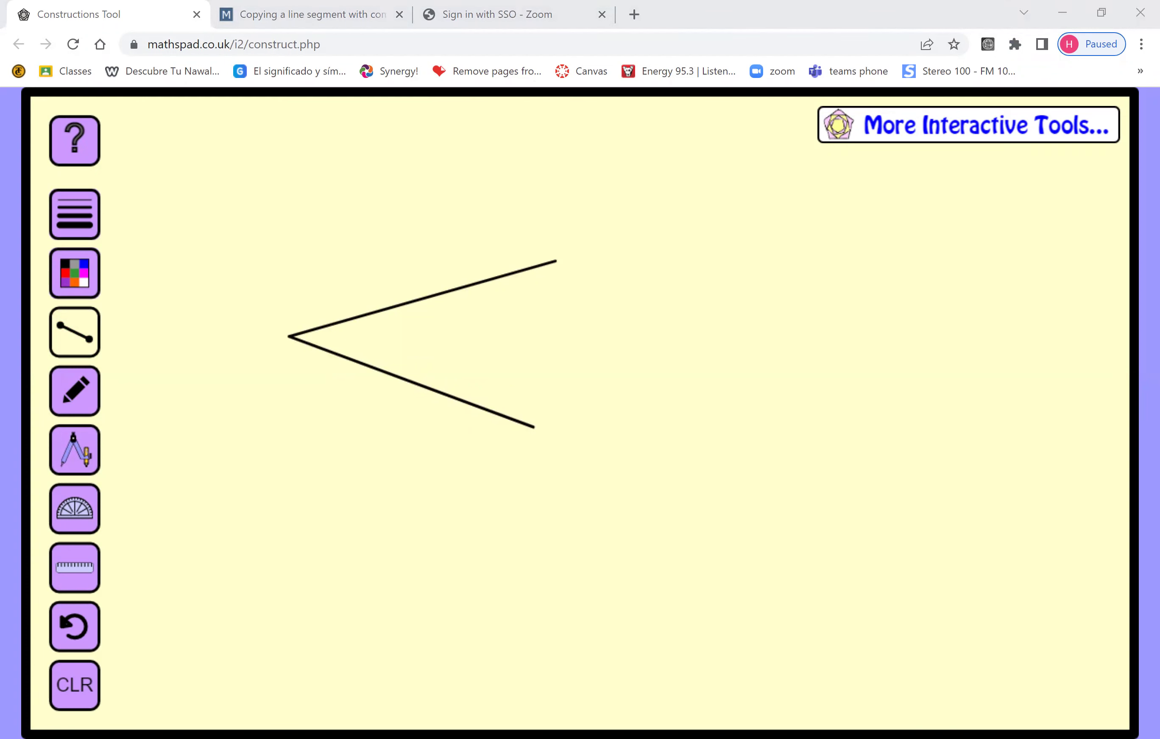
left_click(429, 363)
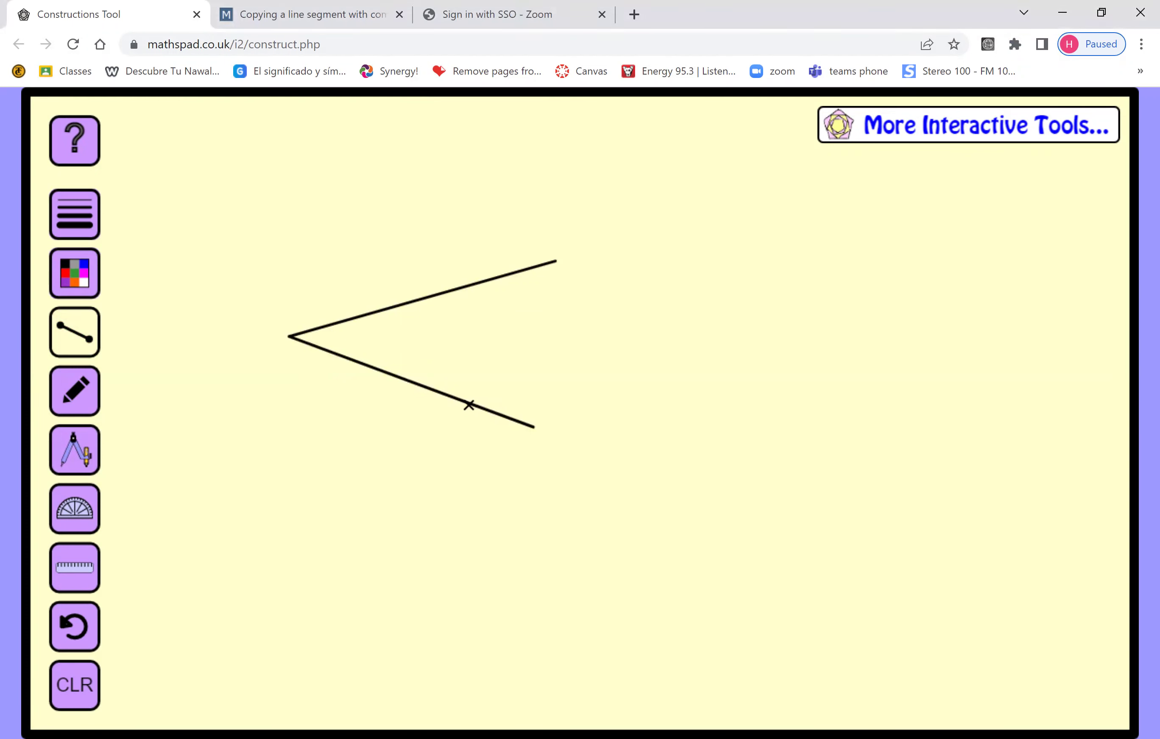
Set the drawing colour to blue and draw a long, slightly downward-sloping base segment below the given angle.
left_click(78, 275)
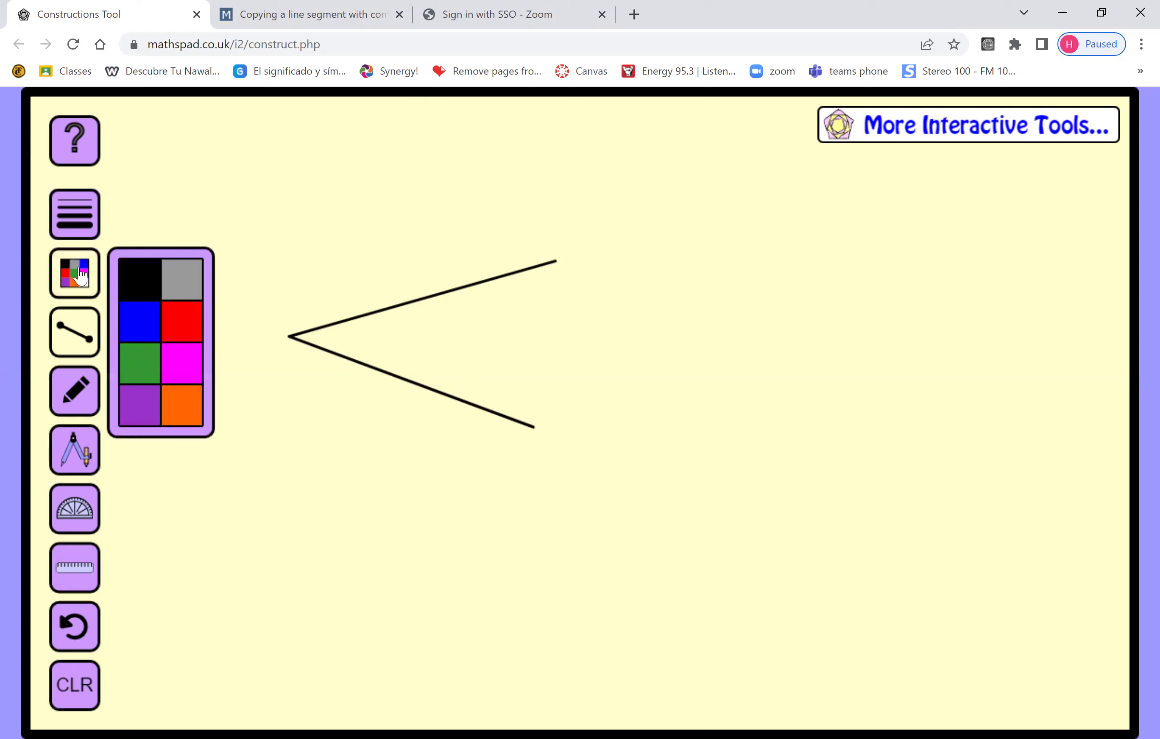
left_click(142, 327)
left_click(77, 337)
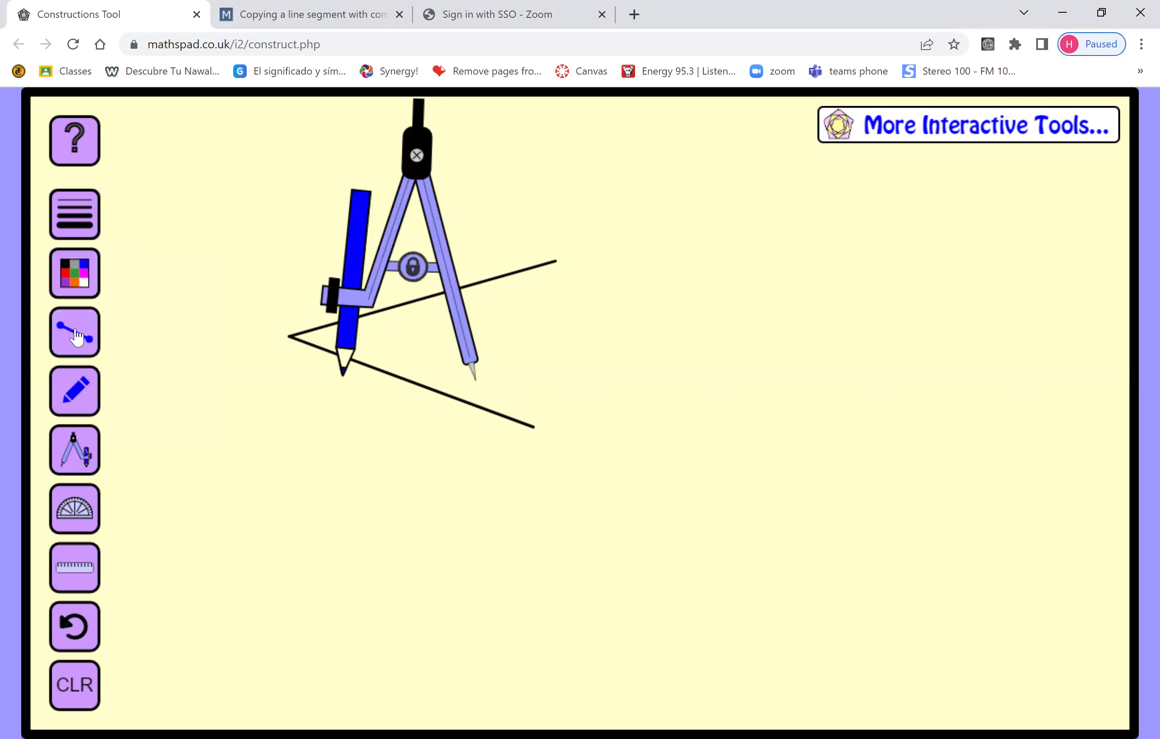
left_click(78, 460)
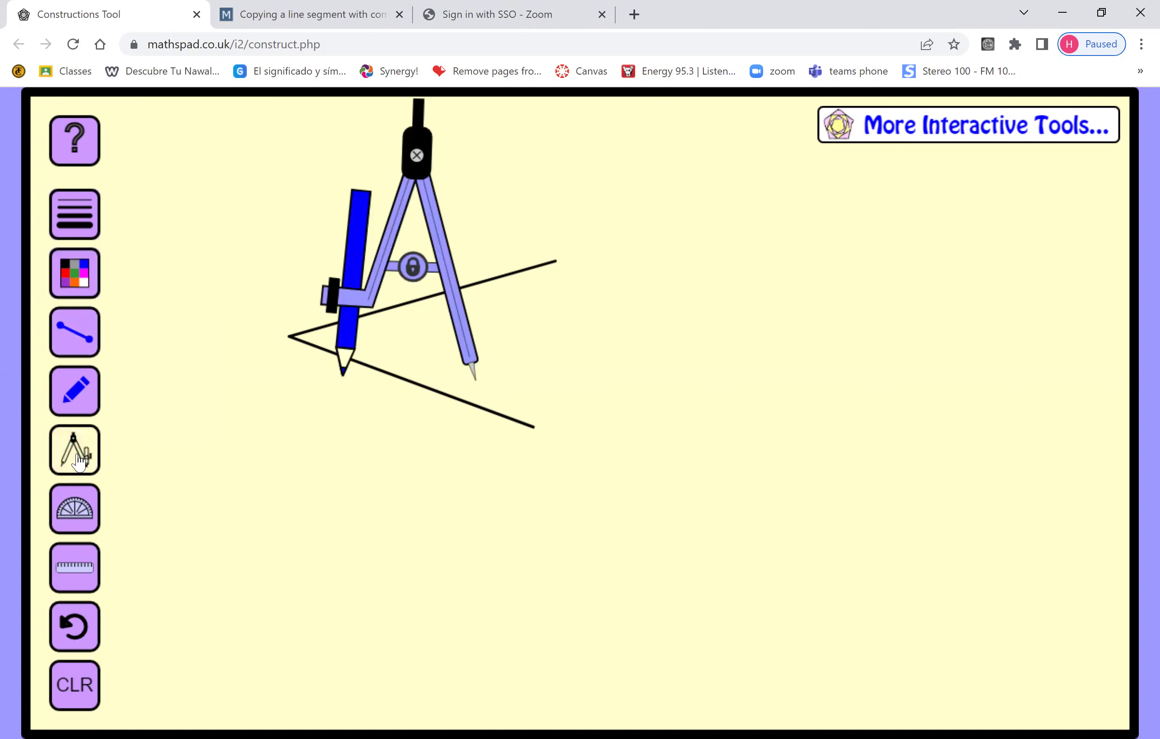
left_click(78, 460)
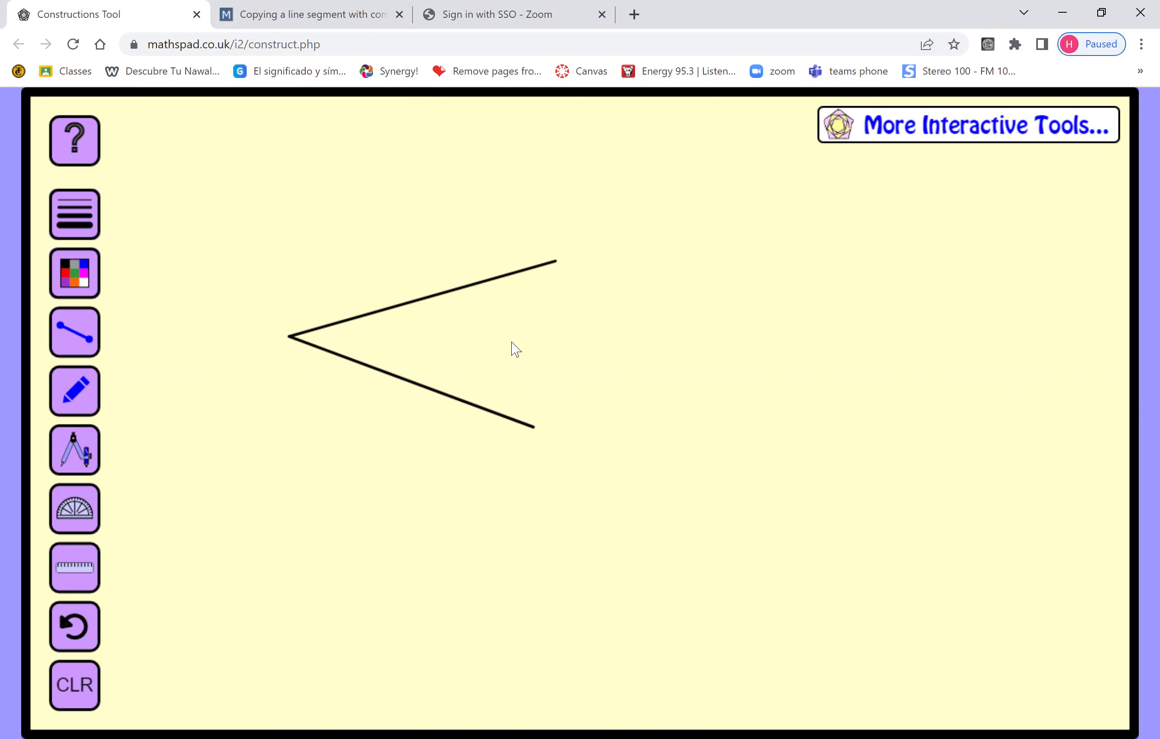
left_click(80, 340)
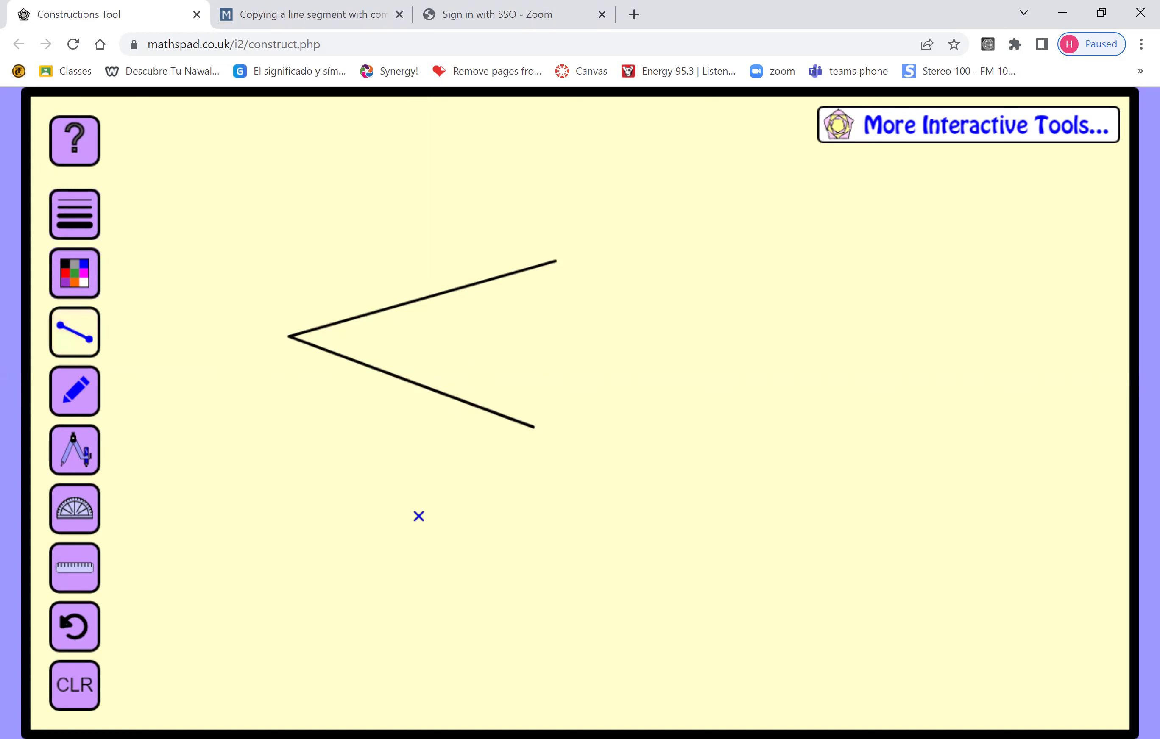
left_click_drag(401, 558, 854, 639)
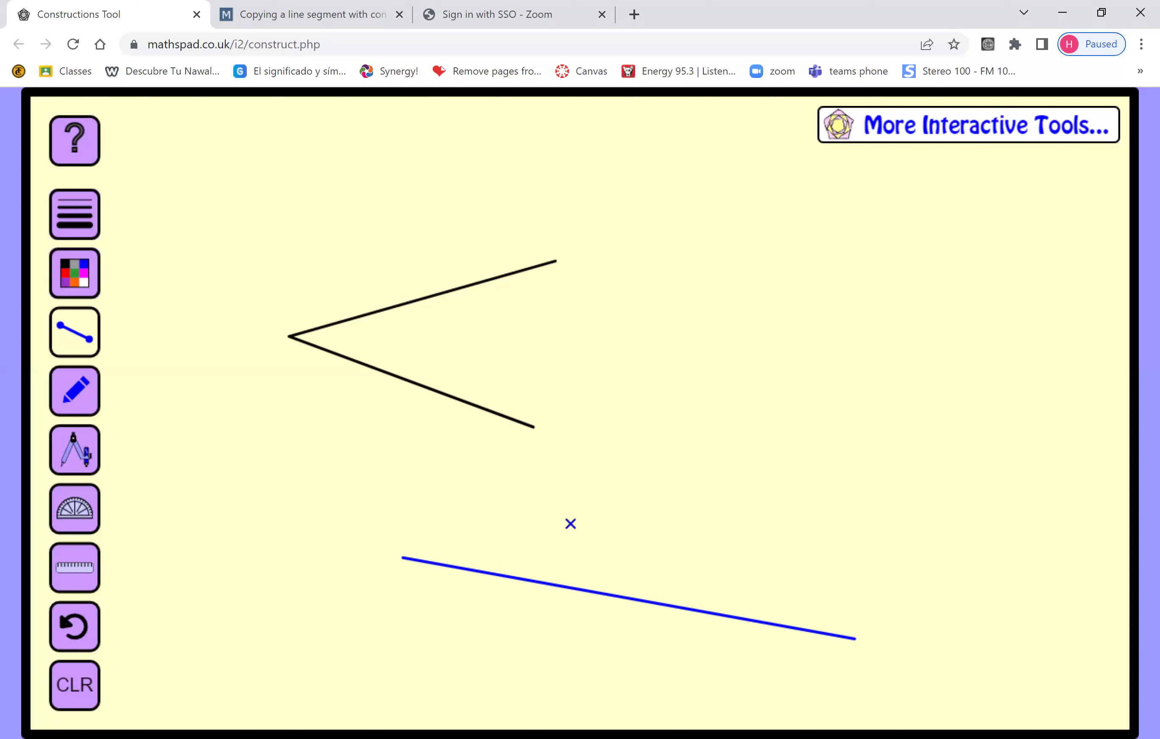
Place the compass needle on the angle's vertex, open the pencil to a point on the upper side and lock the width.
left_click(85, 455)
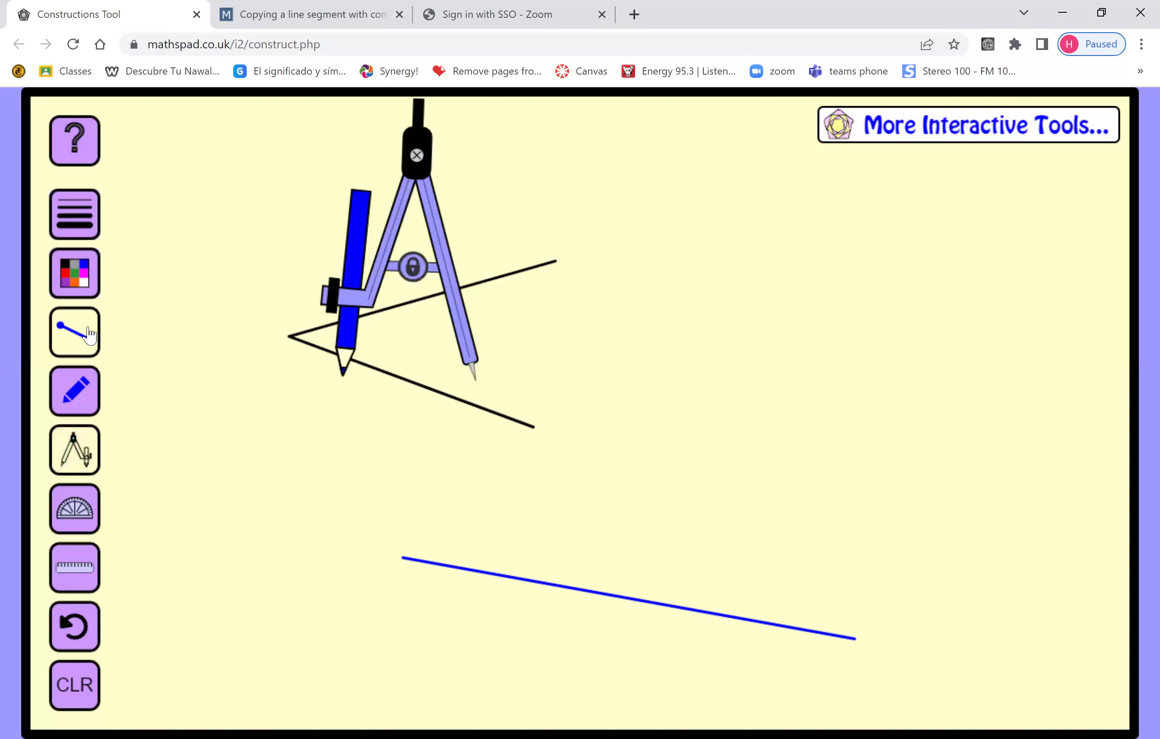
left_click_drag(472, 361, 294, 333)
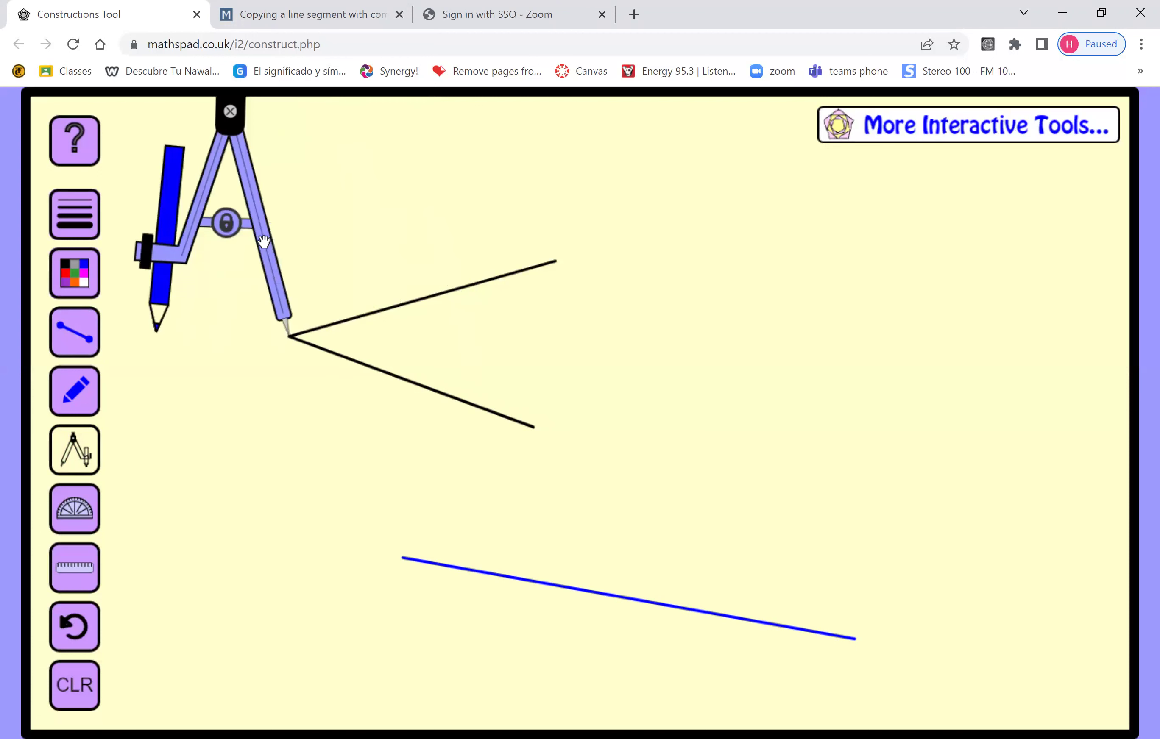
left_click(228, 225)
mouse_move(160, 303)
left_mouse_down()
mouse_move(427, 271)
mouse_move(365, 292)
mouse_move(408, 289)
left_mouse_up()
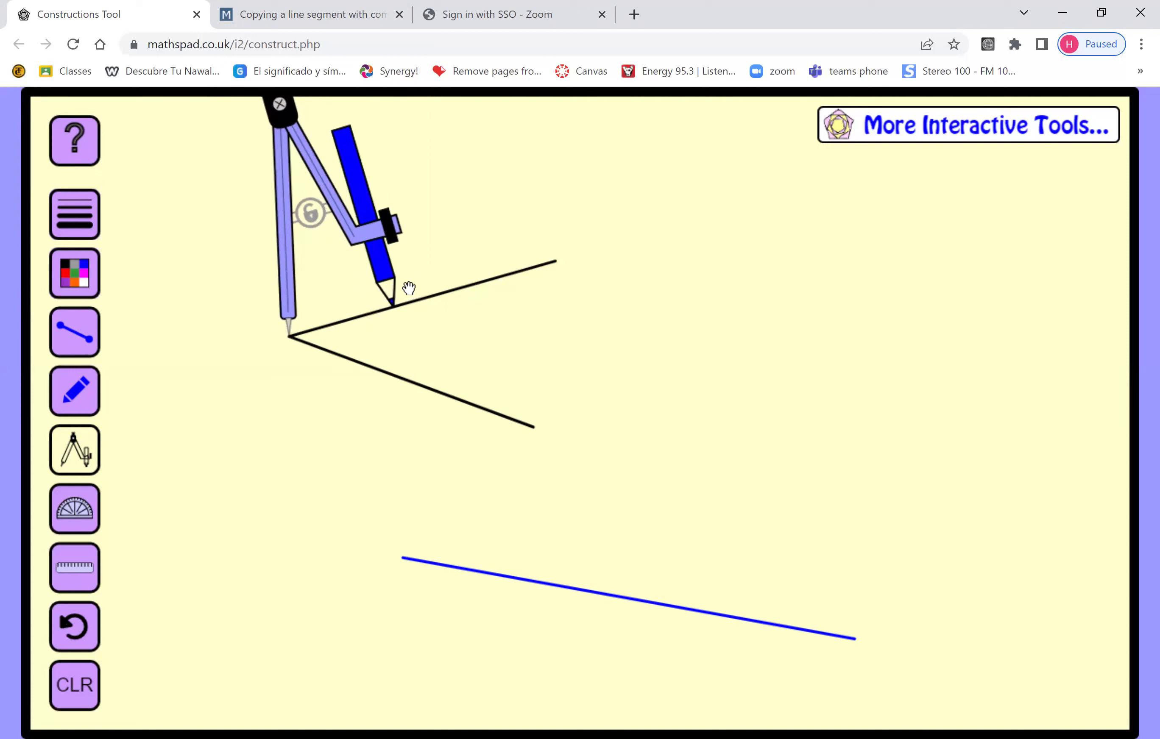
left_click(314, 223)
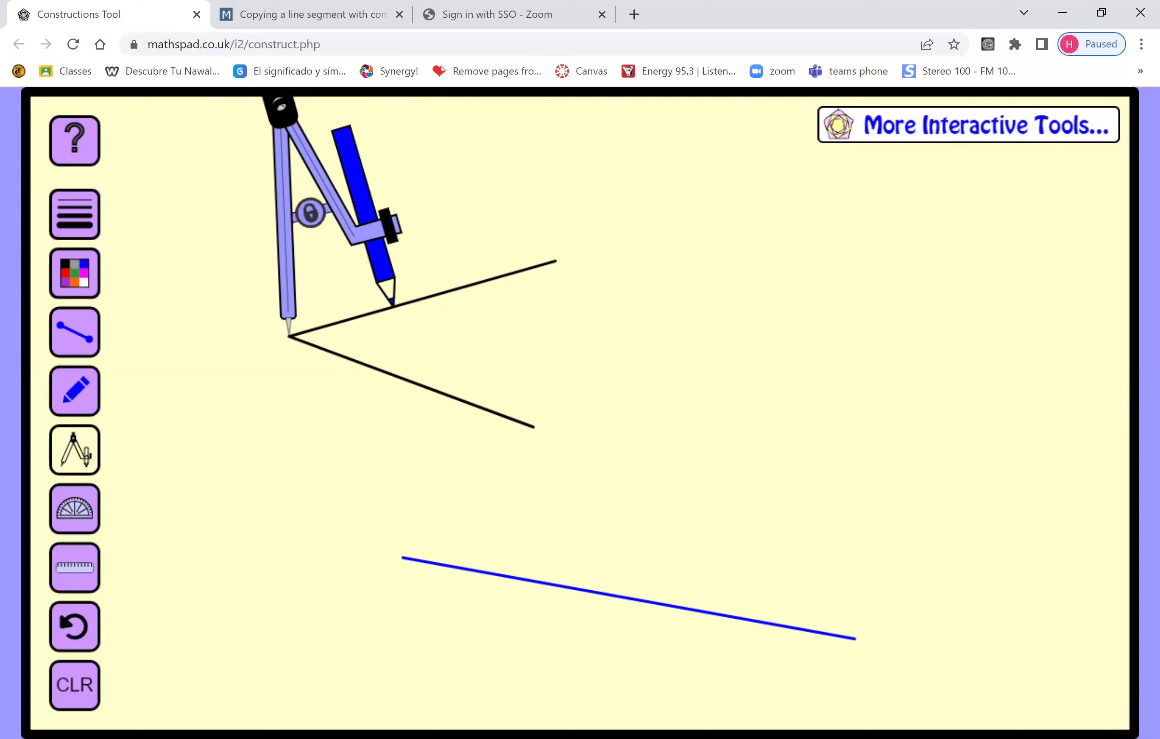
Draw a blue arc centred on the vertex that crosses both sides of the angle.
mouse_move(280, 107)
left_mouse_down()
mouse_move(244, 136)
mouse_move(346, 121)
mouse_move(491, 165)
mouse_move(358, 173)
left_mouse_up()
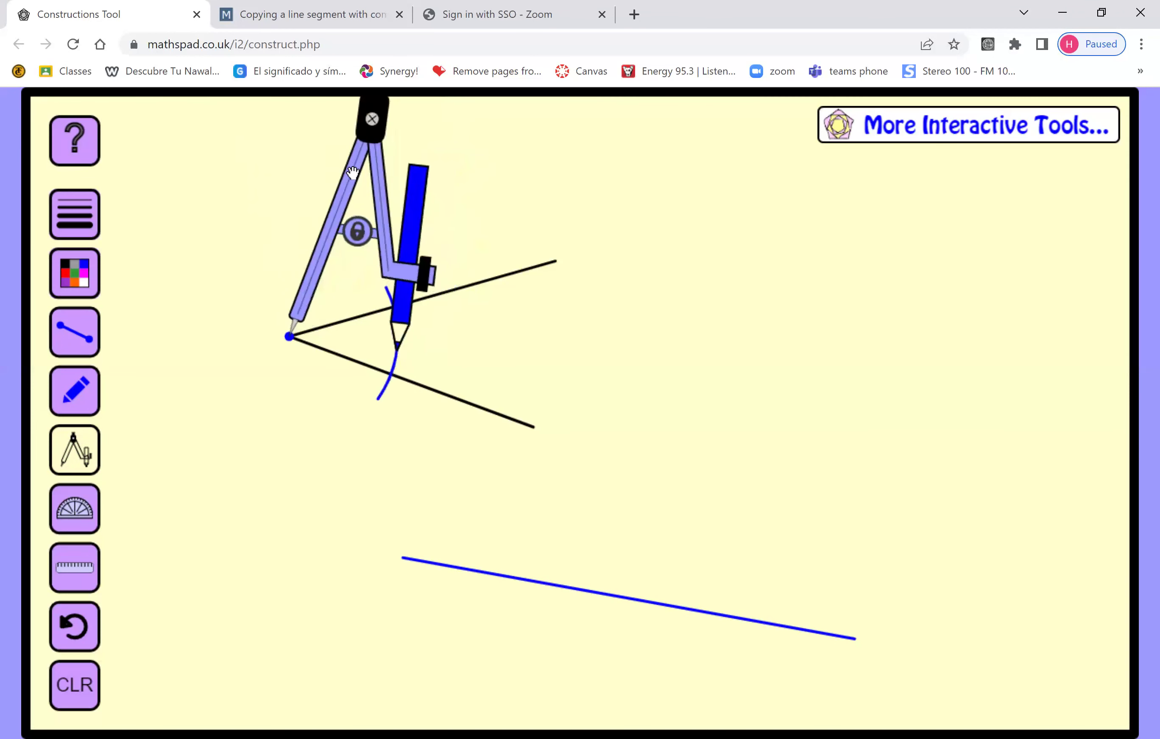
left_click(79, 462)
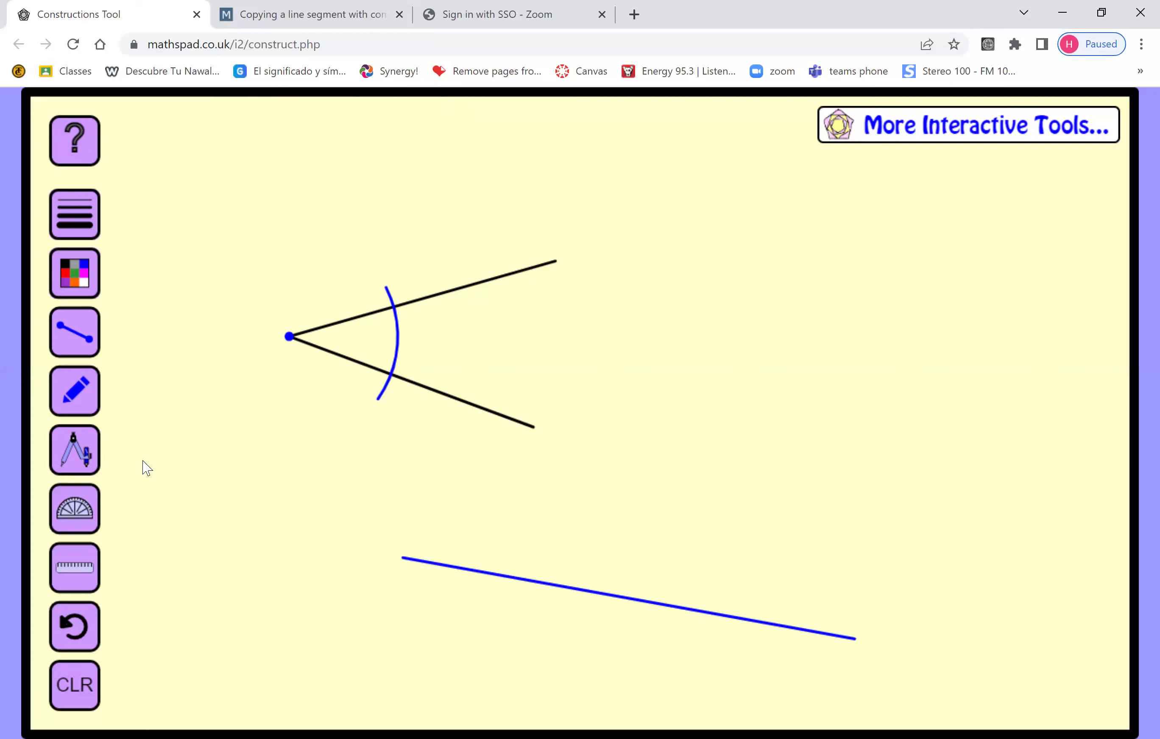
left_click(76, 461)
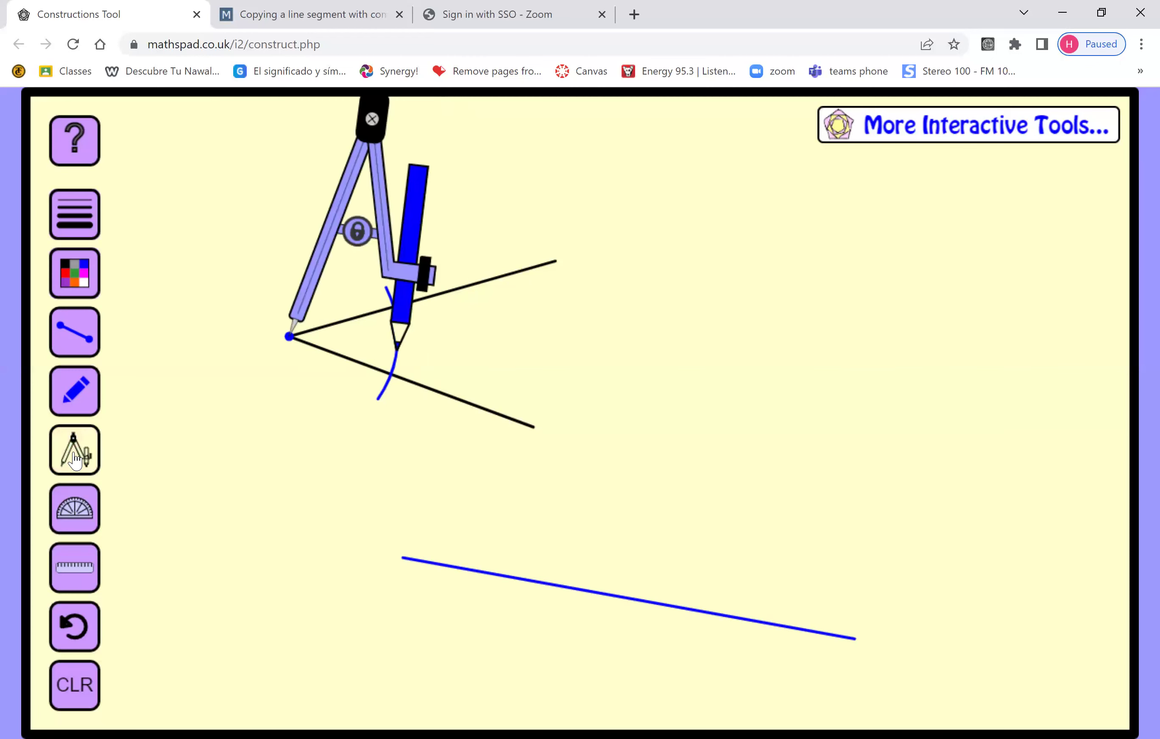
Move the locked compass to the base segment's left endpoint and draw a blue arc centred there that crosses the base.
left_click_drag(322, 308, 425, 521)
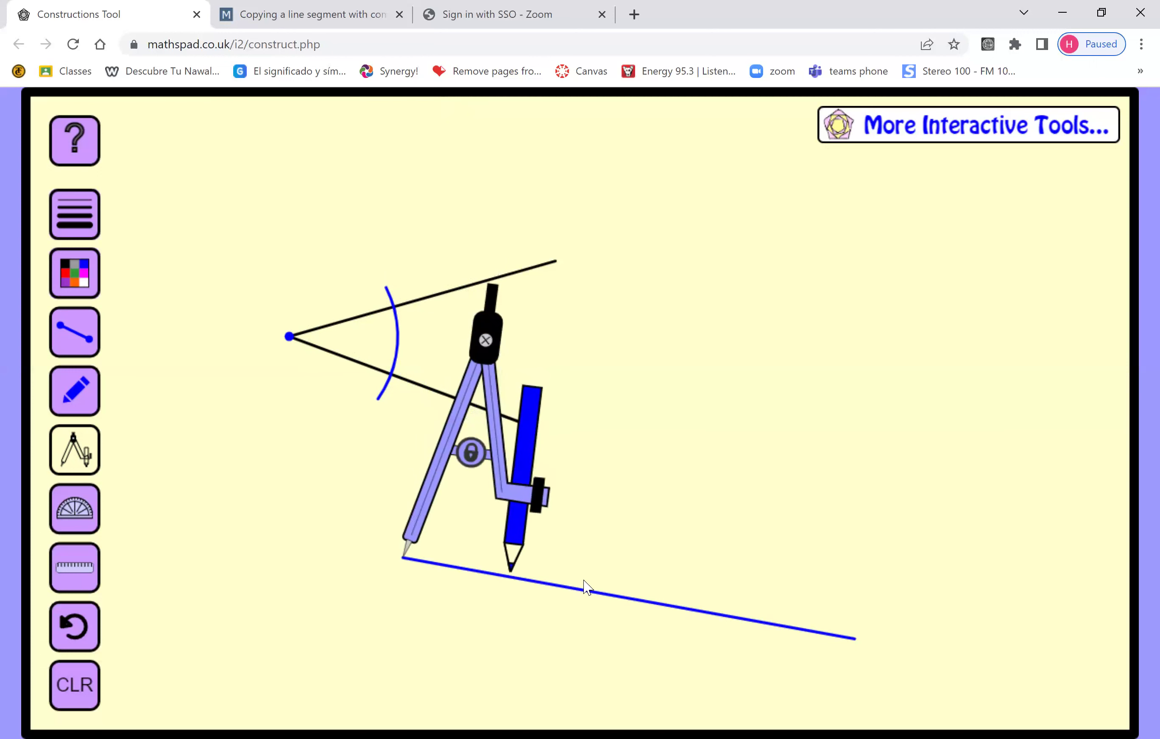
mouse_move(434, 340)
left_mouse_down()
mouse_move(305, 401)
mouse_move(297, 419)
mouse_move(502, 419)
mouse_move(553, 438)
mouse_move(319, 379)
mouse_move(254, 416)
mouse_move(372, 400)
mouse_move(380, 321)
mouse_move(308, 354)
mouse_move(201, 444)
mouse_move(280, 361)
mouse_move(475, 337)
left_mouse_up()
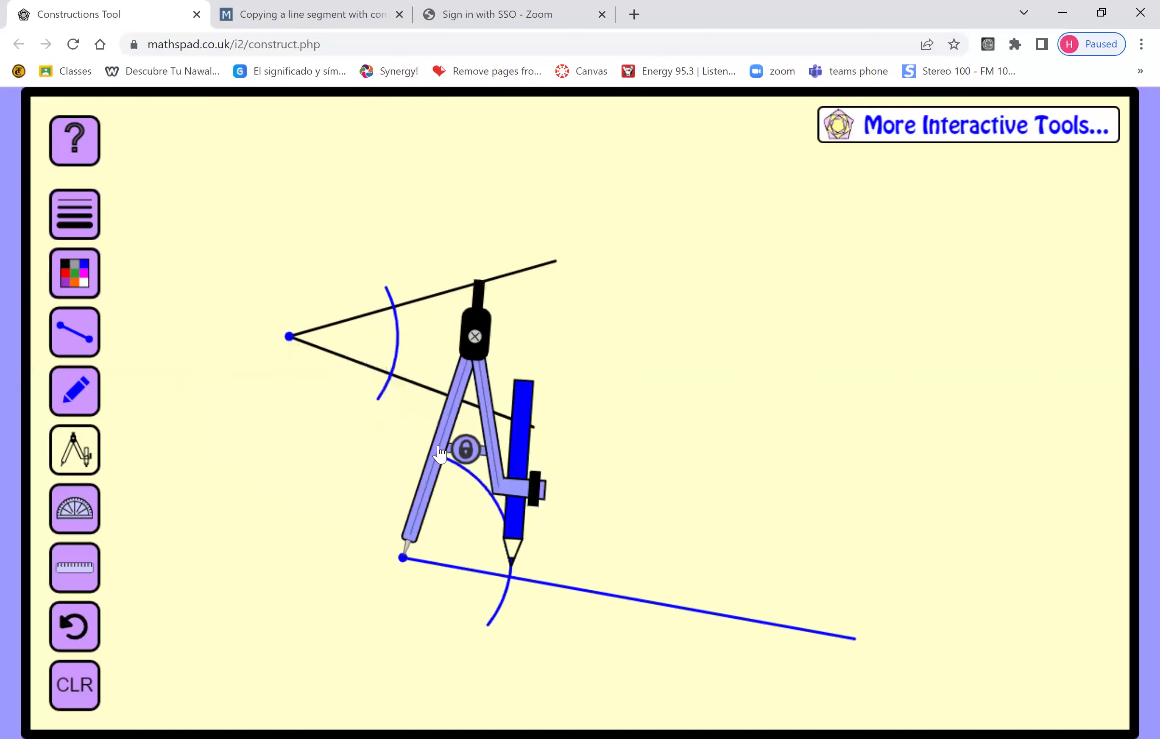
left_click(79, 467)
left_click(79, 467)
Set the compass width to the gap between the given angle's two arc crossings and move its needle to the base segment's arc crossing.
left_click_drag(426, 510, 419, 271)
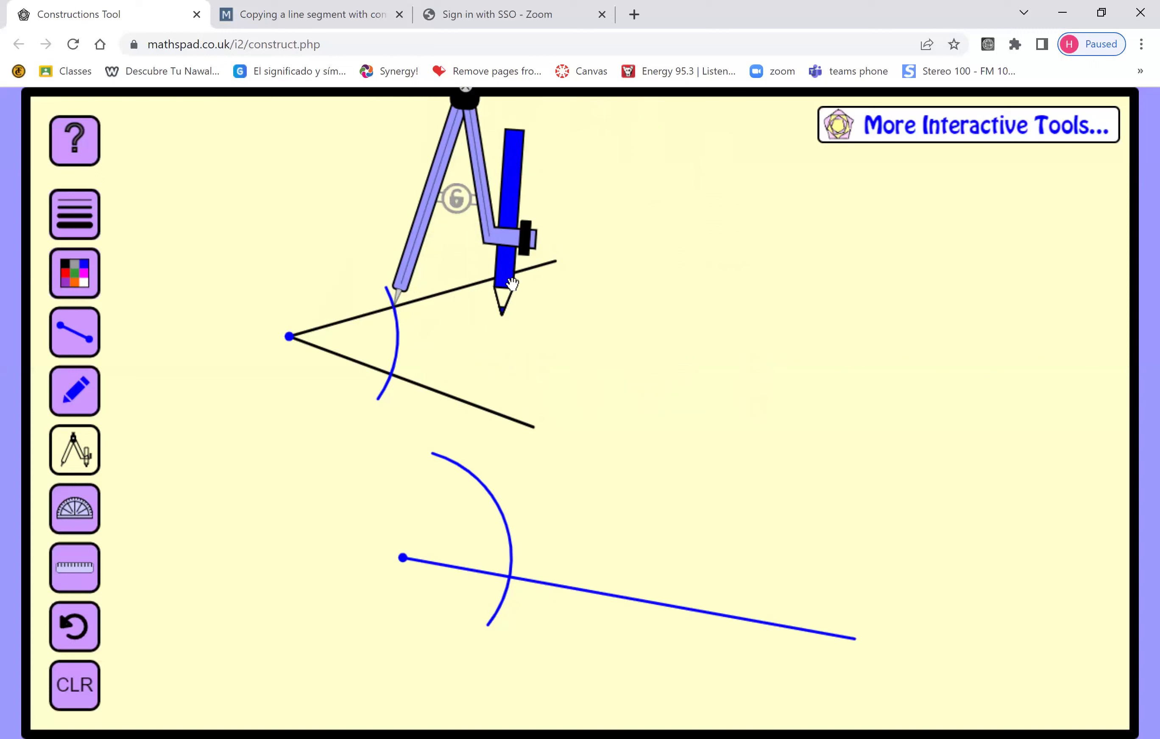
mouse_move(508, 298)
left_mouse_down()
mouse_move(430, 356)
mouse_move(403, 359)
left_mouse_up()
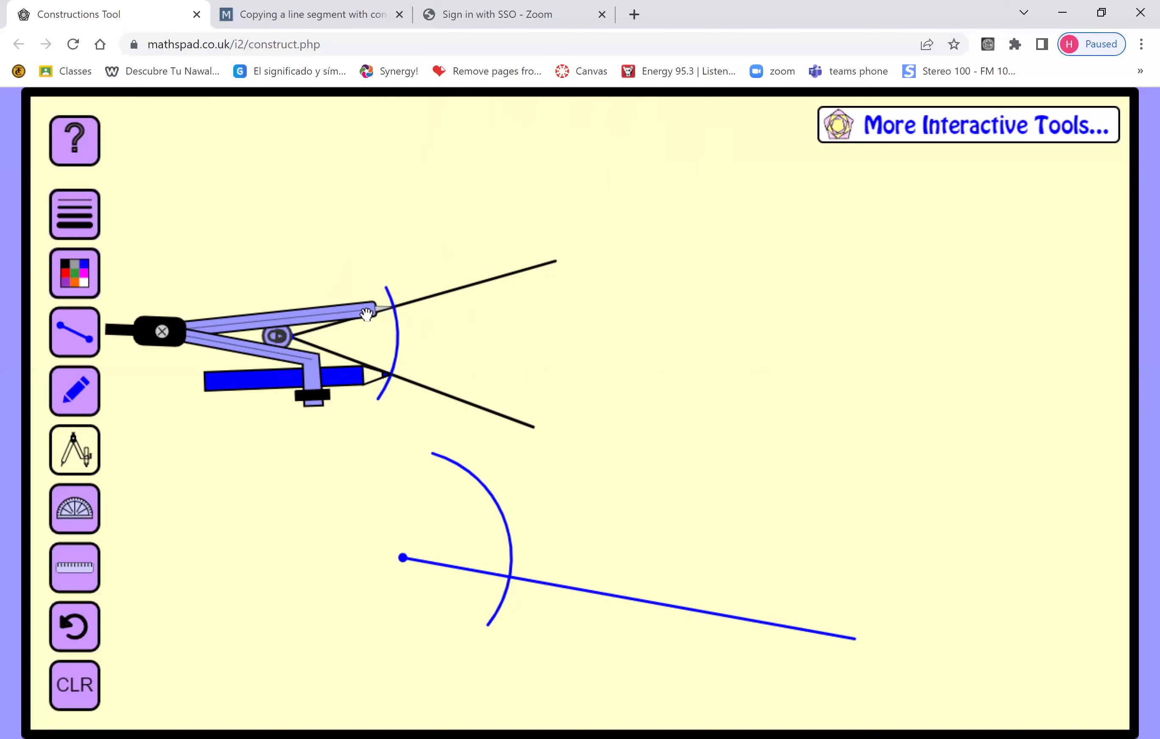
left_click_drag(422, 319, 489, 570)
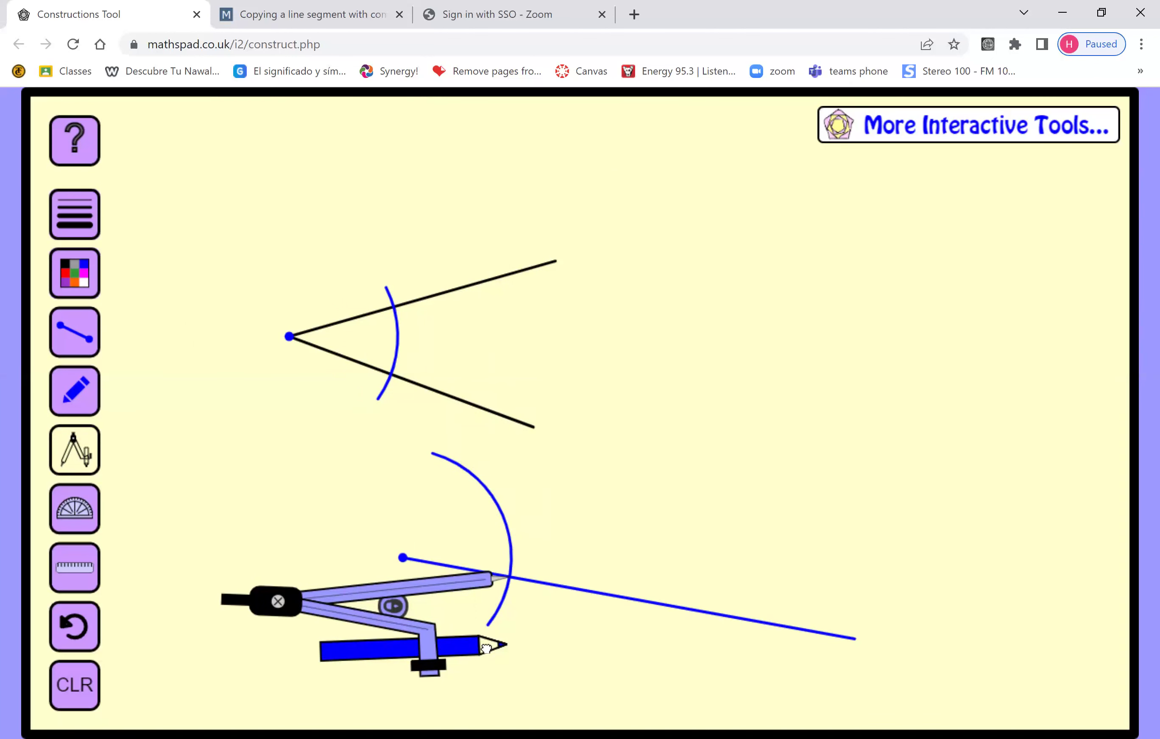
Draw a short blue mark across the second arc above the base, with the compass needle on the base crossing.
left_click_drag(423, 572, 508, 519)
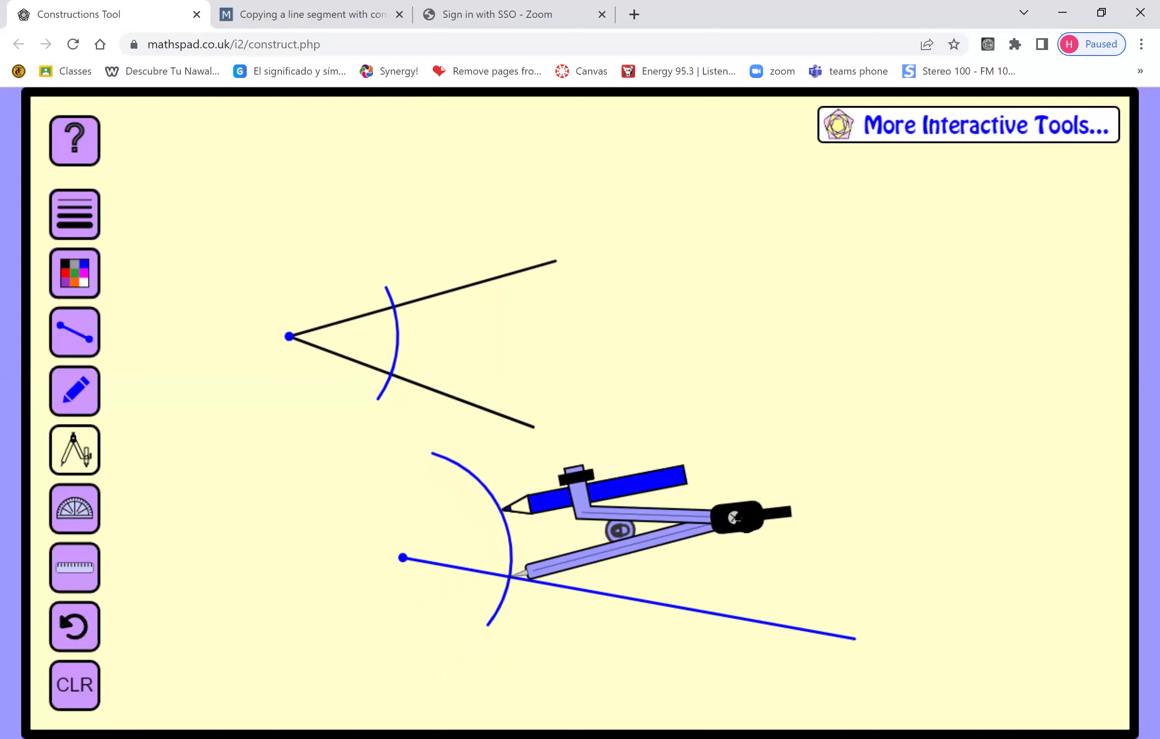
left_click_drag(720, 466, 764, 492)
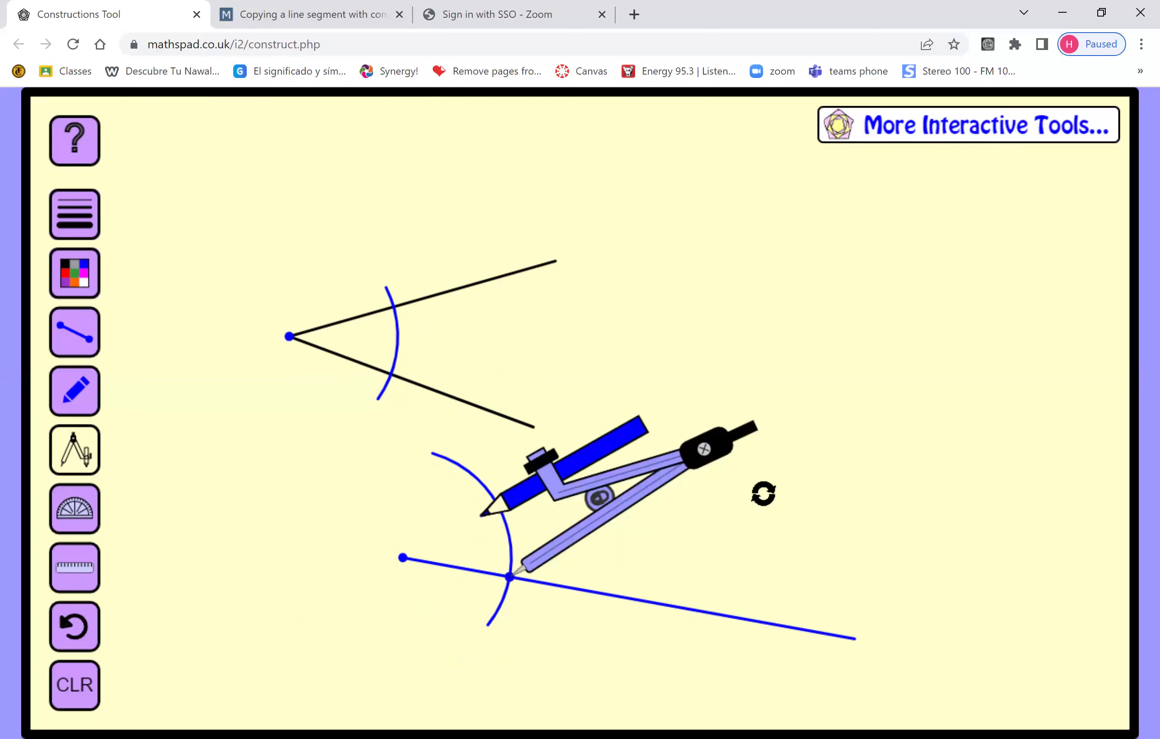
left_click_drag(776, 545, 771, 549)
Mark the same width on the given angle's arc, from its lower crossing to its upper side, and put the compass away.
mouse_move(742, 507)
left_mouse_down()
mouse_move(543, 595)
mouse_move(509, 477)
left_mouse_up()
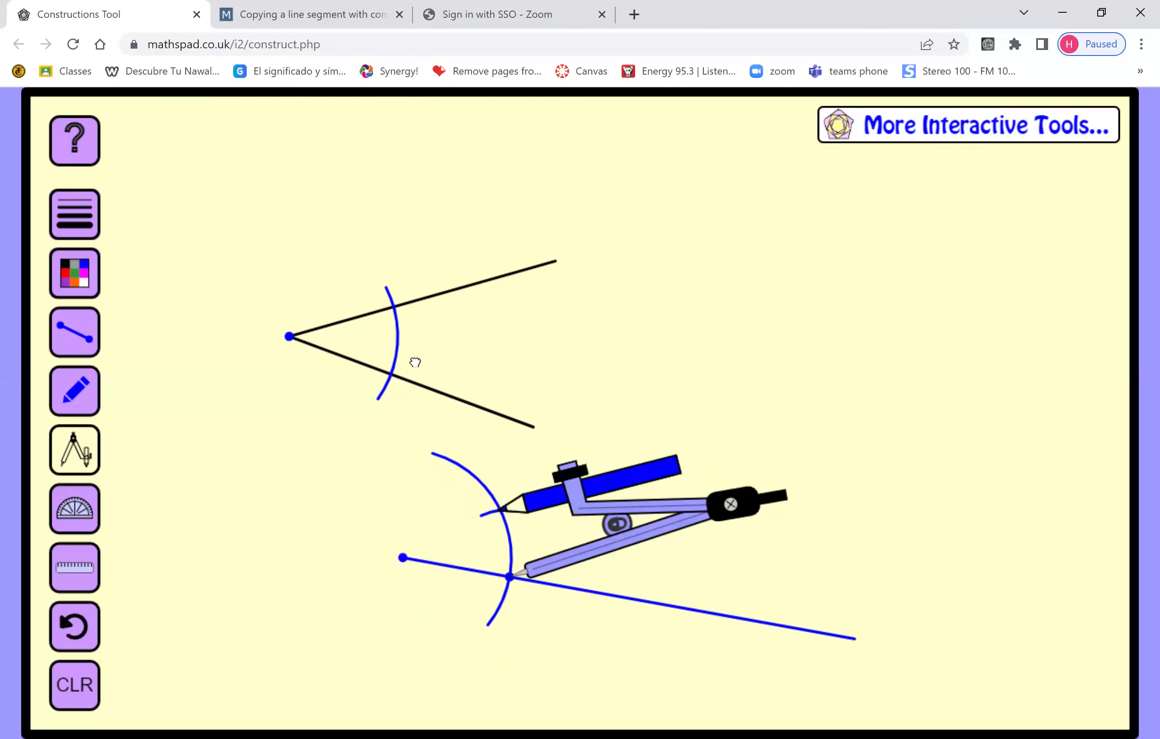
mouse_move(730, 504)
left_mouse_down()
mouse_move(629, 301)
mouse_move(655, 339)
mouse_move(642, 328)
mouse_move(517, 367)
left_mouse_up()
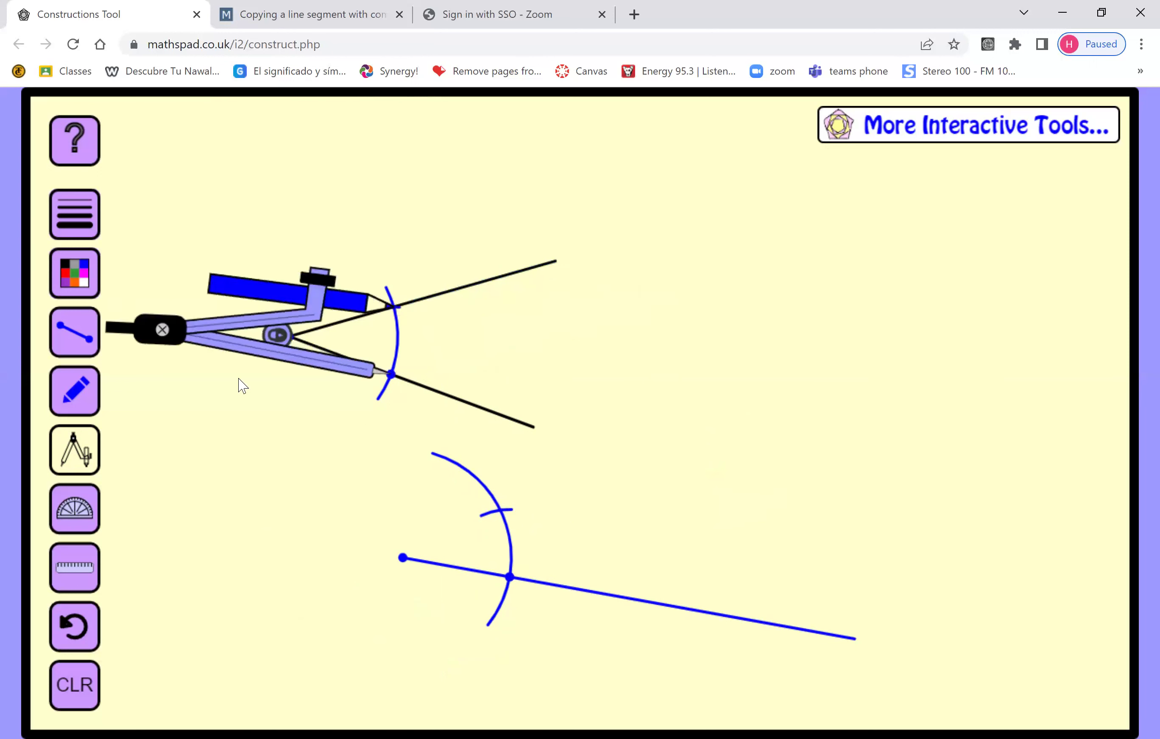
left_click(75, 458)
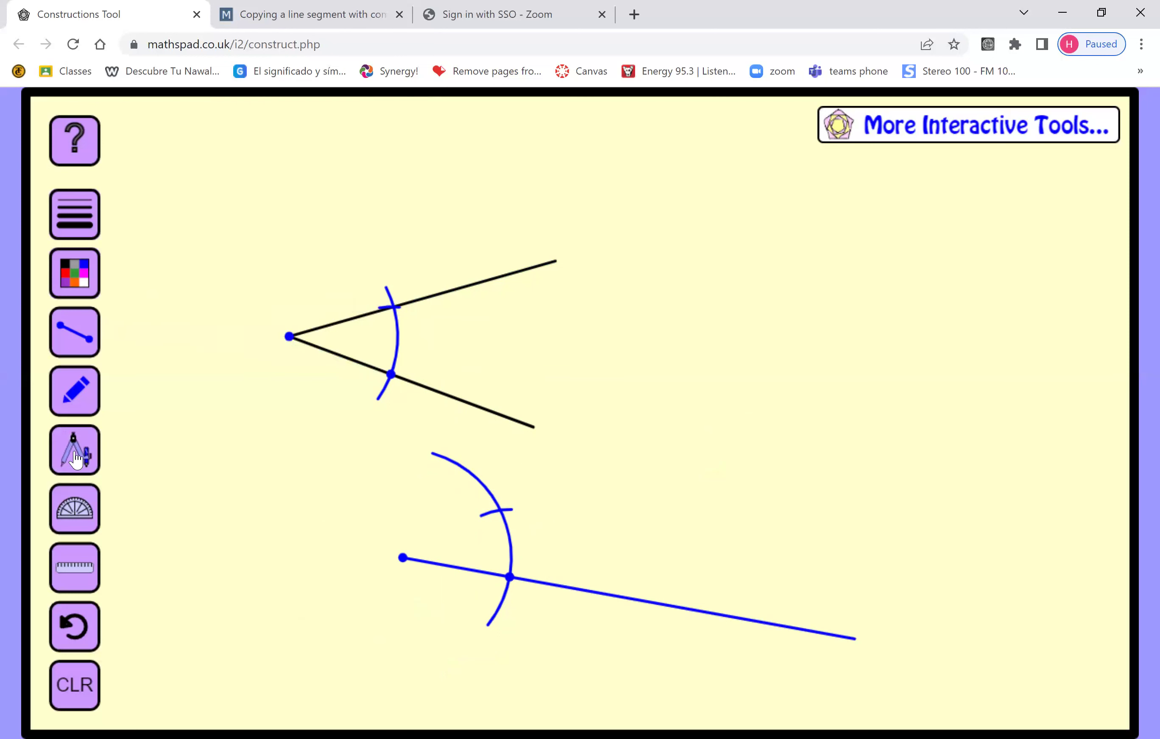
Set the drawing colour to red and draw segments from the copy's vertex to the arc mark and to the base crossing.
left_click(81, 279)
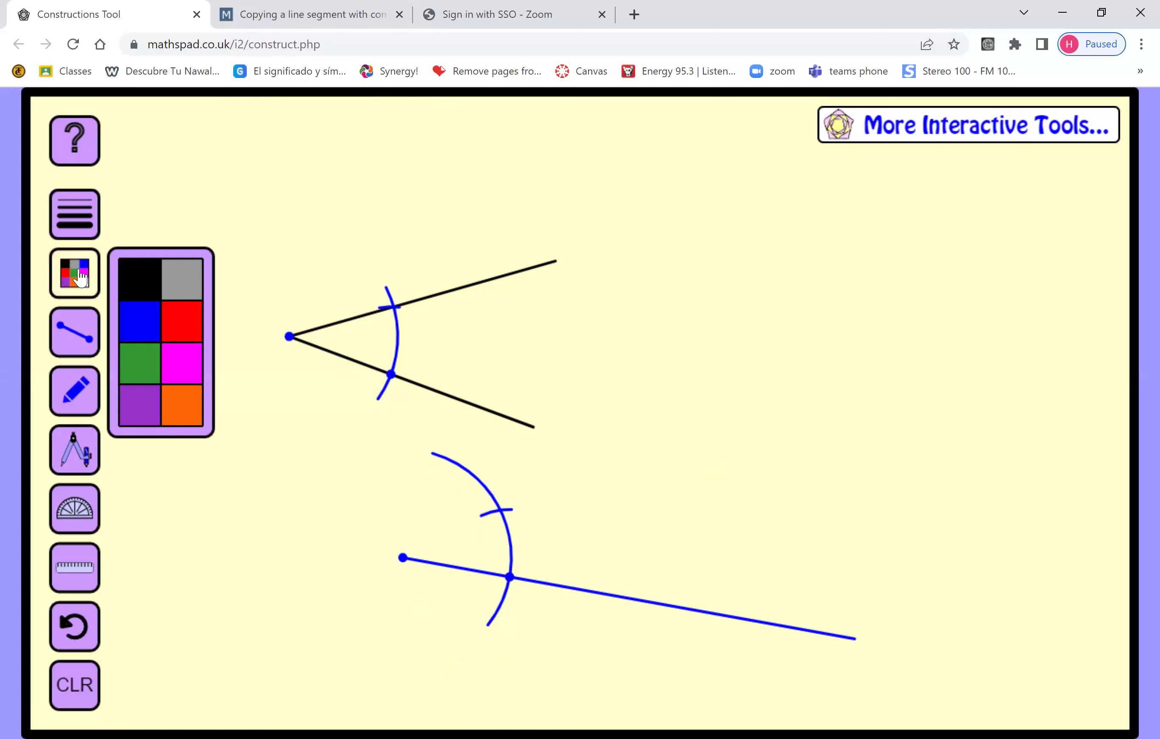
left_click(186, 332)
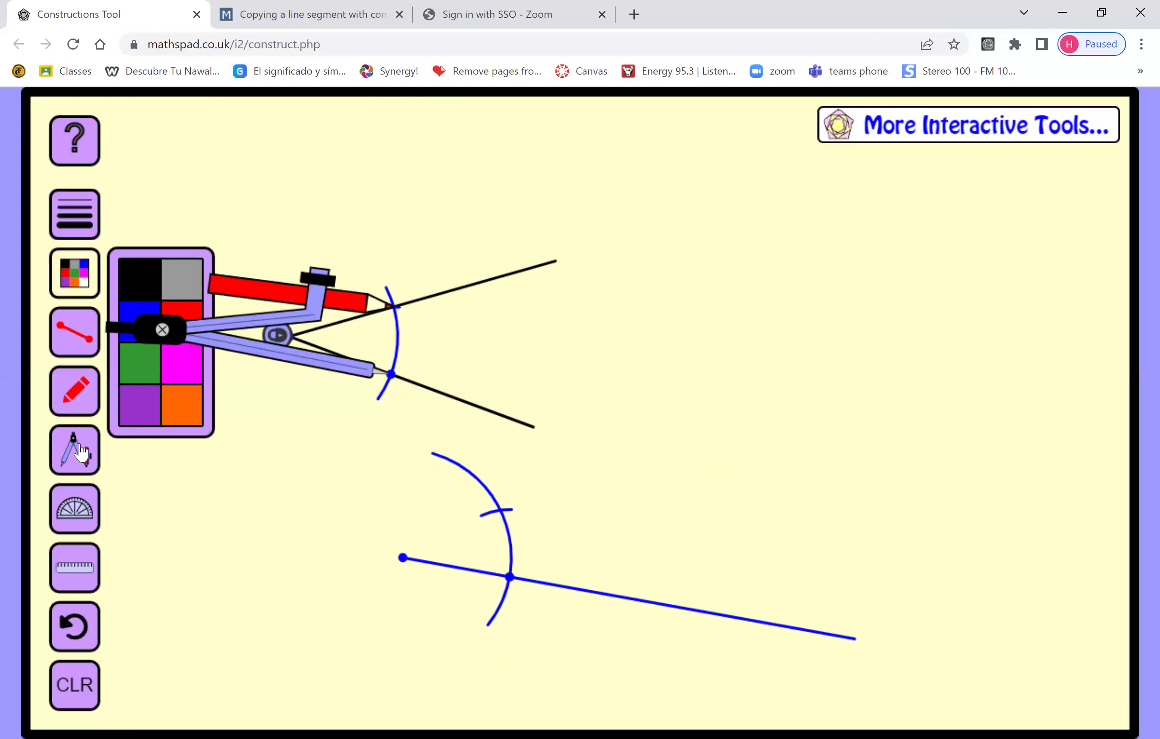
left_click(345, 515)
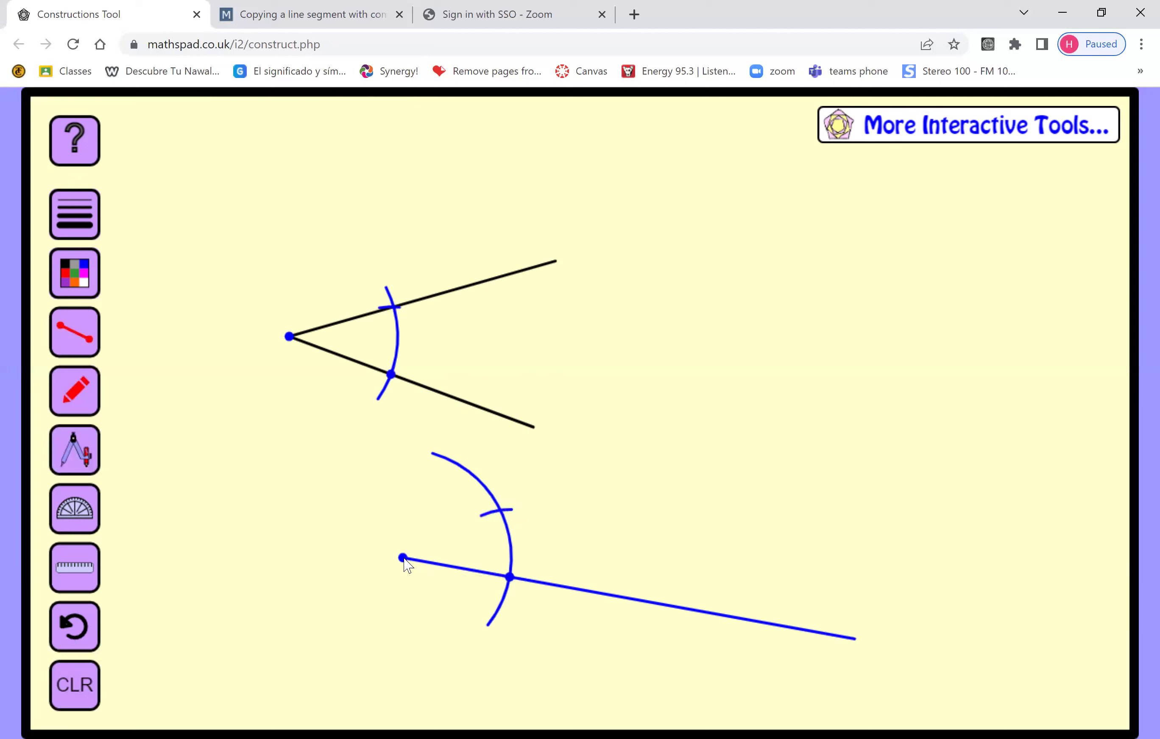
left_click(80, 333)
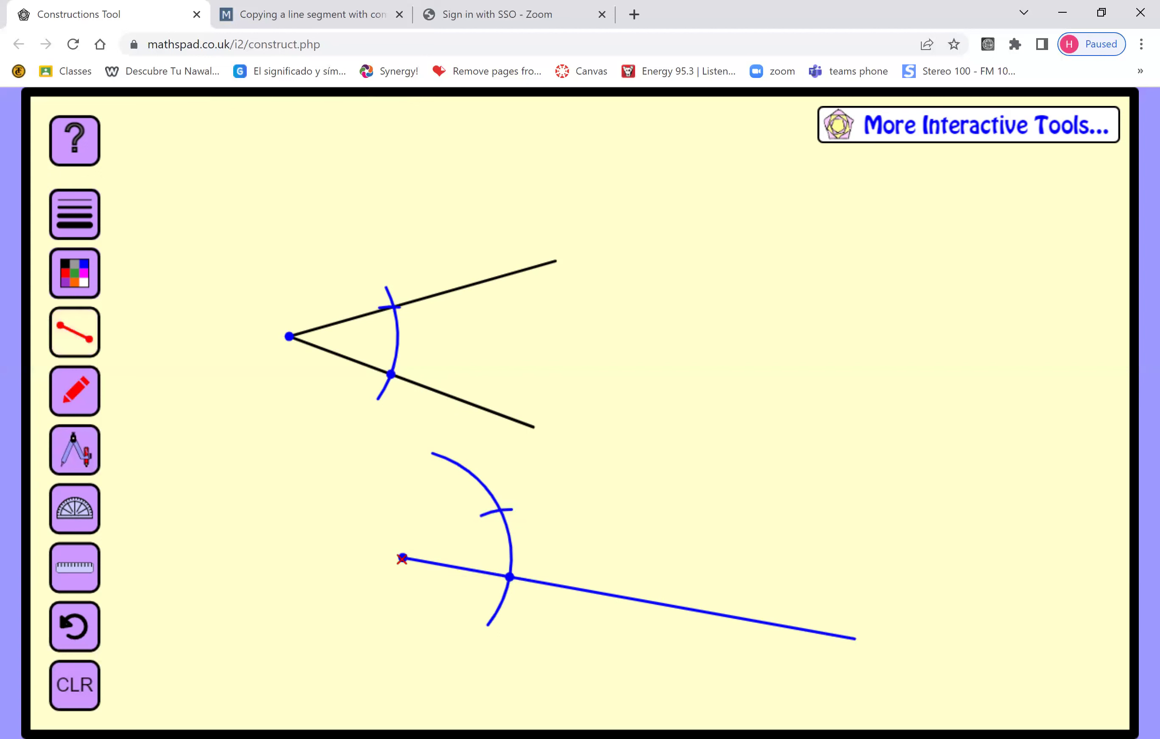
left_click(504, 513)
left_click_drag(502, 509, 499, 510)
left_click(502, 580)
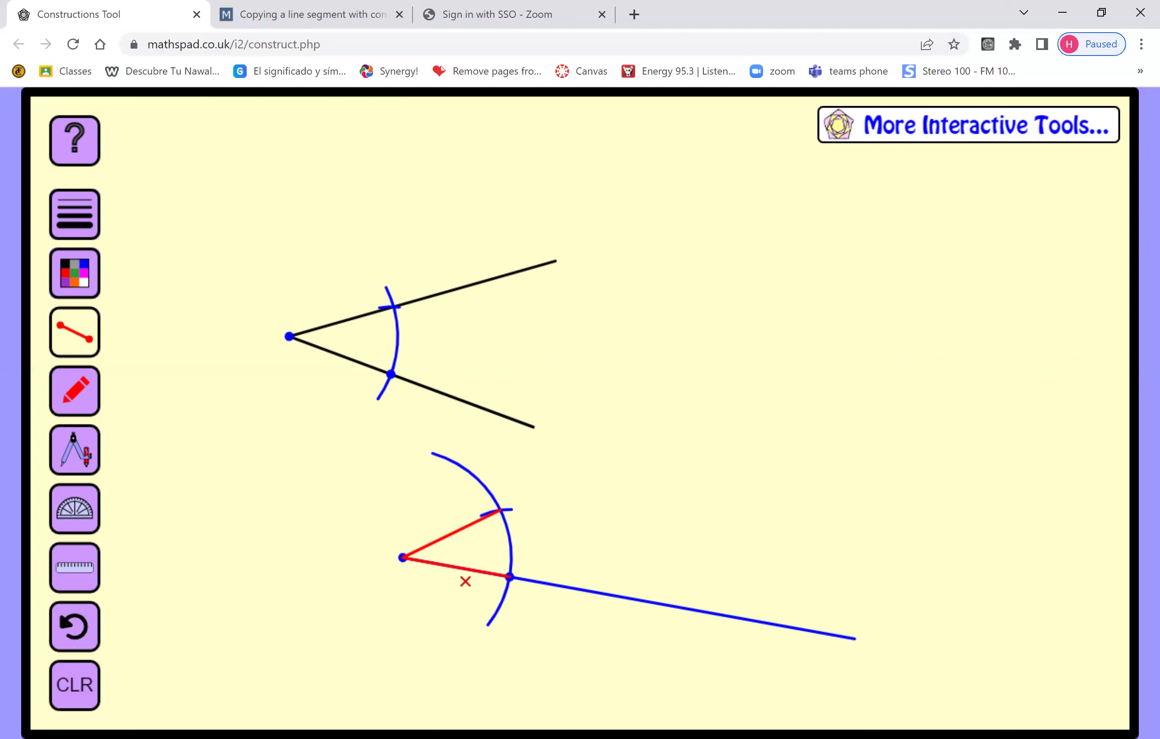
left_click(79, 344)
Measure the given angle with the protractor centred on its vertex and its baseline aligned to the lower side.
left_click(75, 509)
left_click_drag(576, 497, 331, 308)
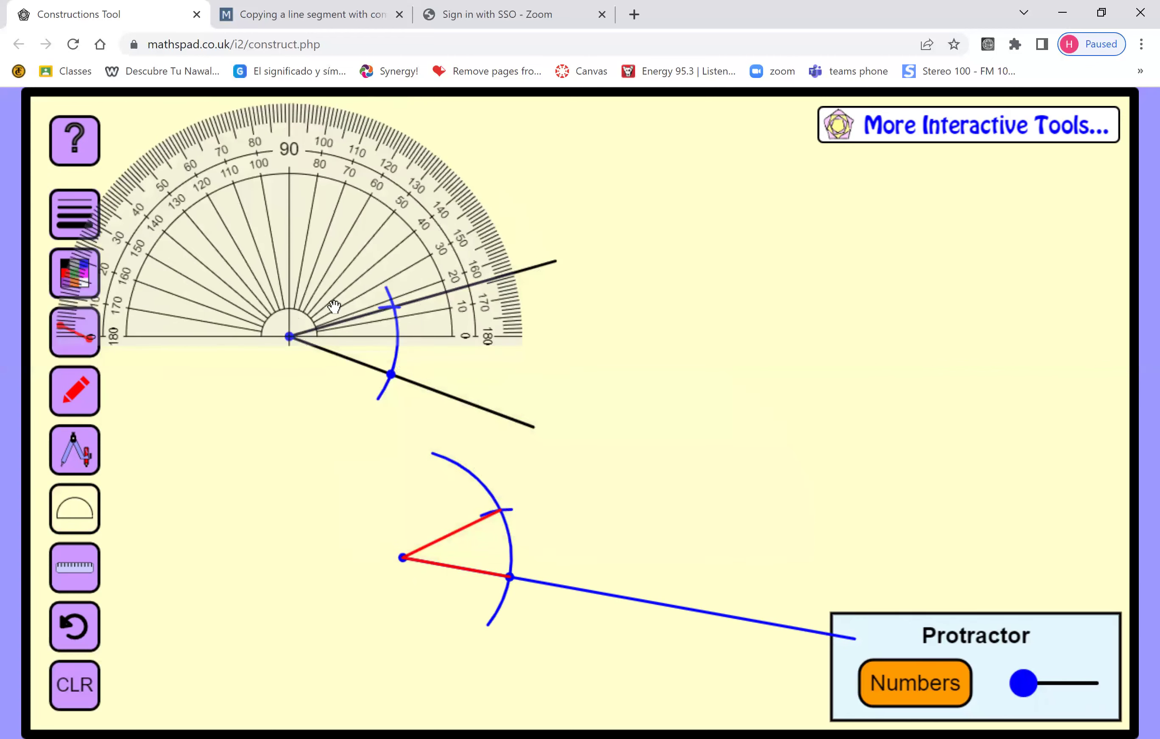
left_click_drag(518, 354, 505, 401)
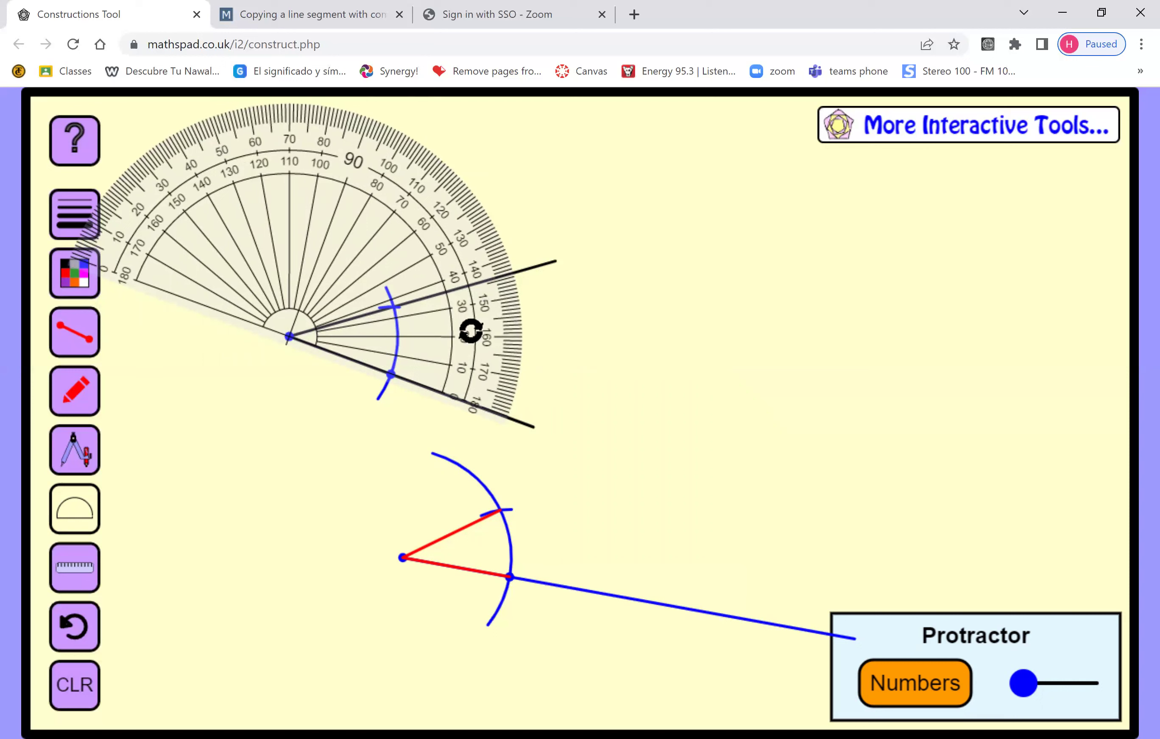
Measure the copied angle with the protractor aligned to the base segment, and put the protractor away.
left_click_drag(380, 241, 468, 443)
left_click_drag(560, 594, 593, 602)
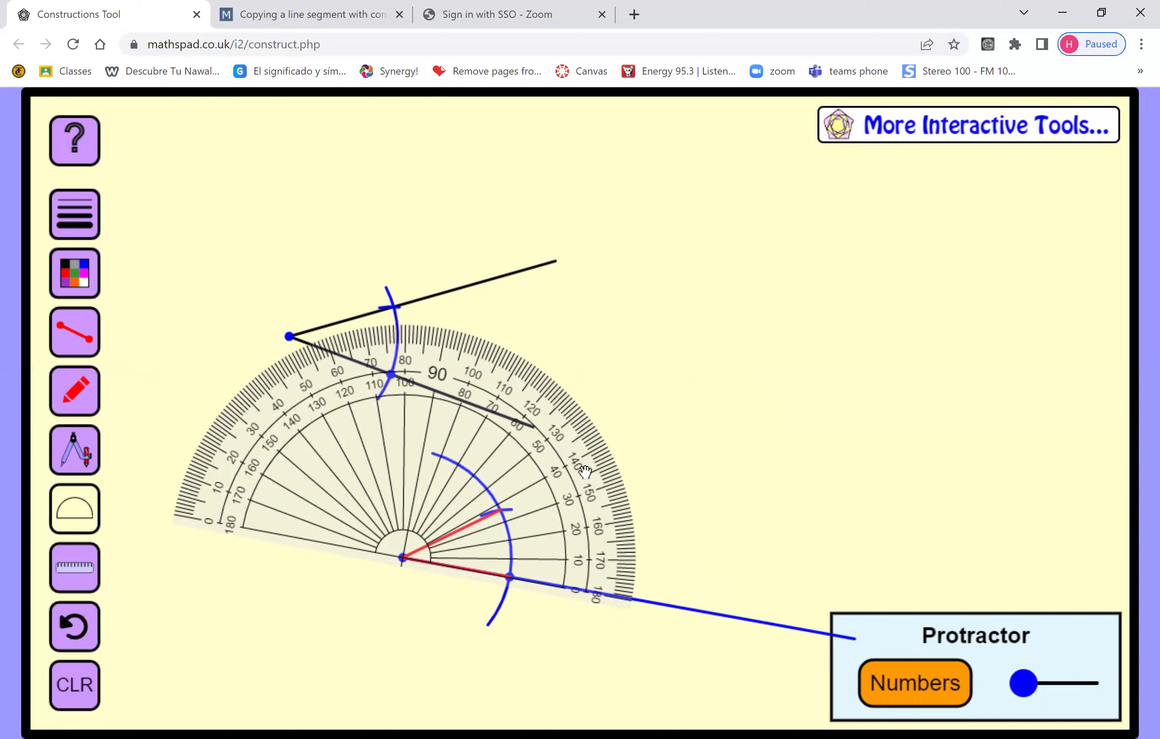
left_click(72, 509)
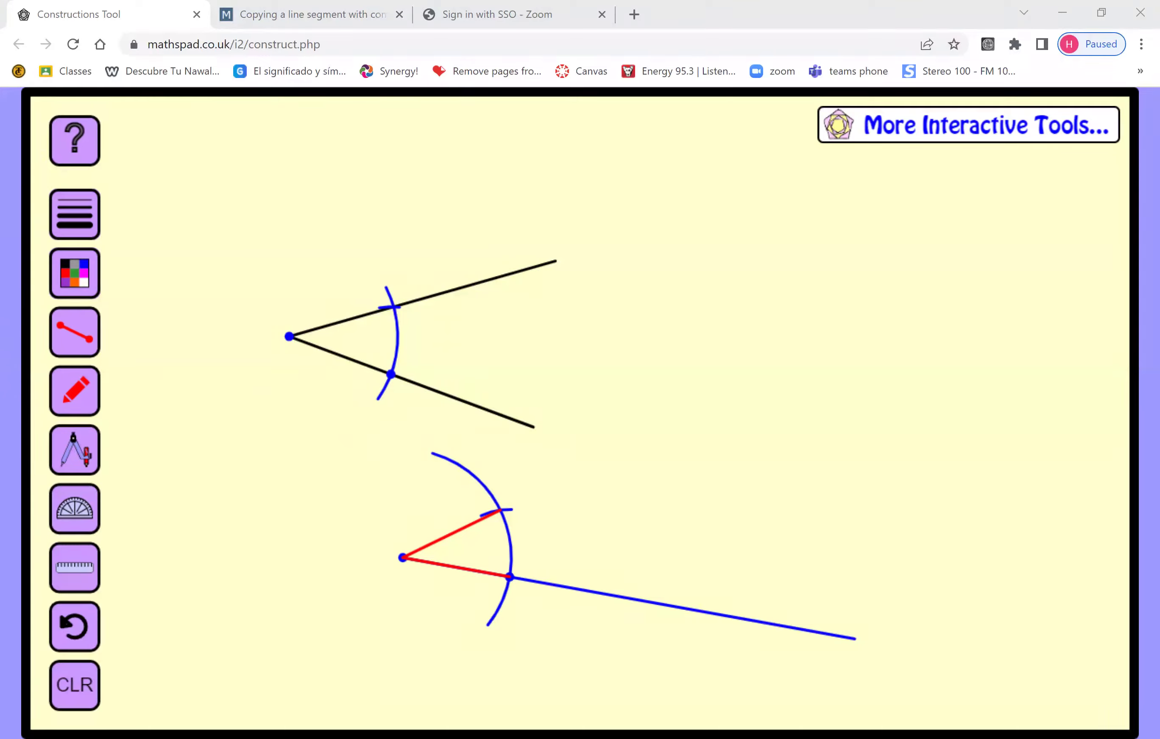
Switch to the Word worksheet and paste the captured angle construction into the empty row under "Construct a copy of each angle given".
key("alt+Tab")
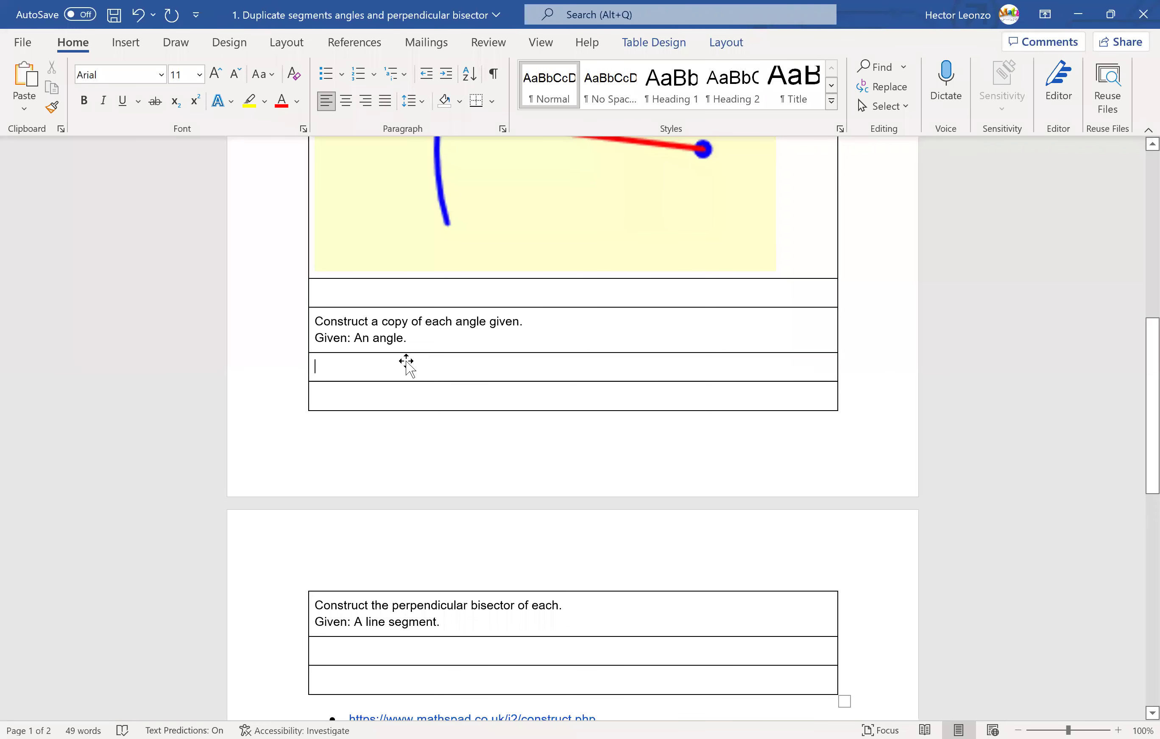
key("ctrl+v")
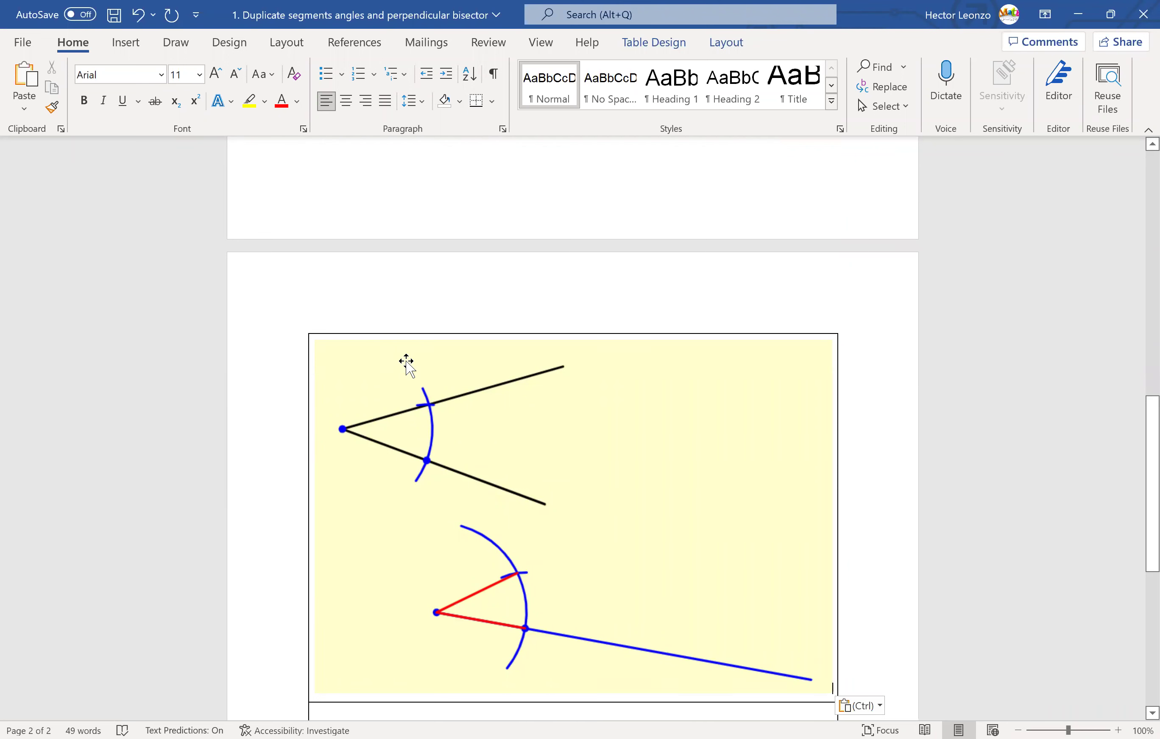
scroll(487, 300, "up", 5)
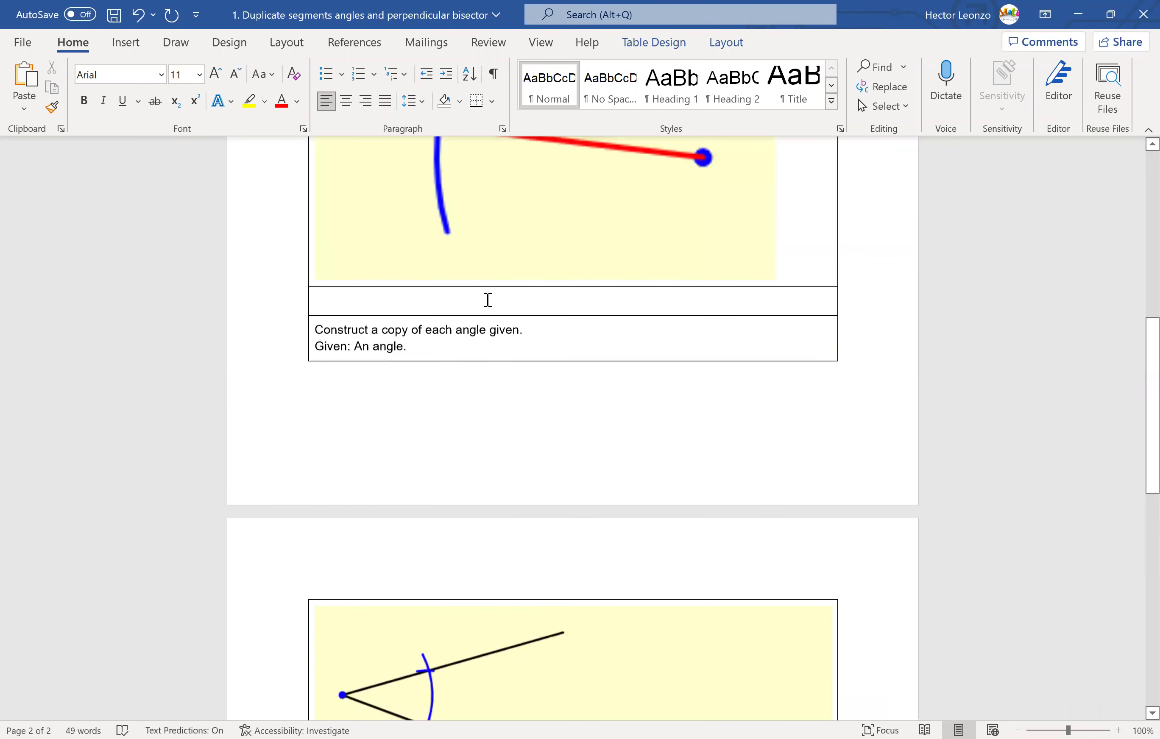
scroll(488, 300, "up", 7)
scroll(488, 300, "down", 3)
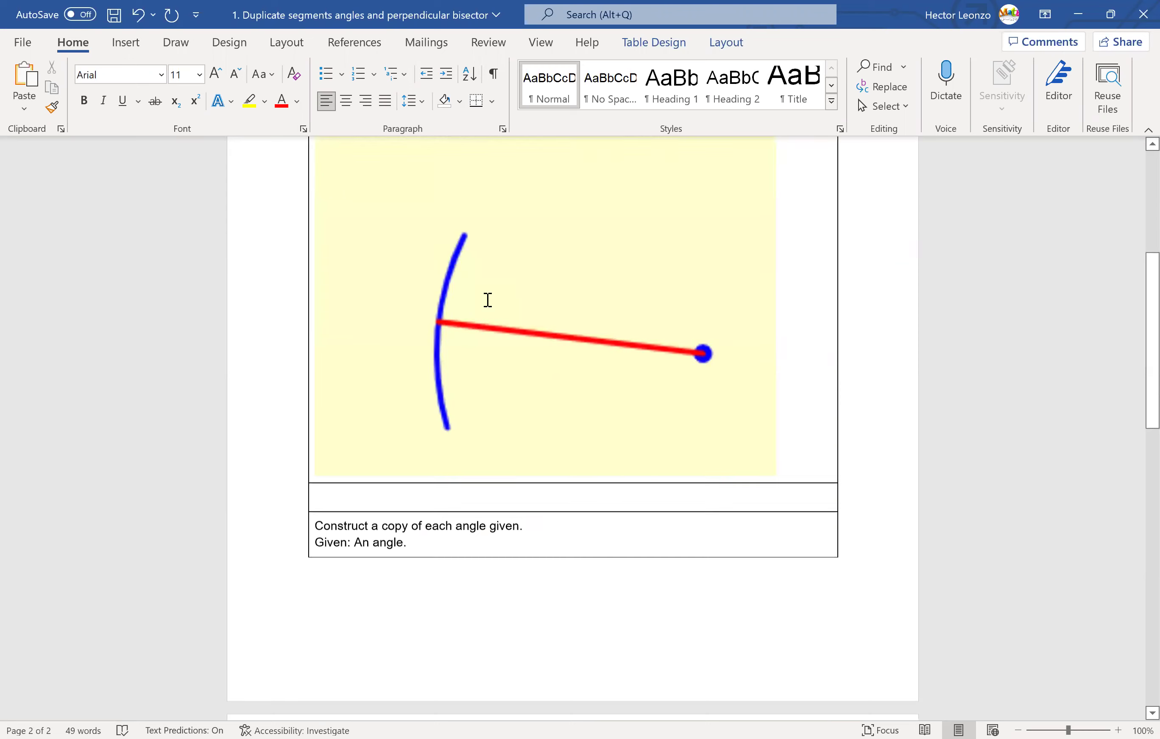
scroll(488, 300, "down", 12)
scroll(488, 299, "down", 4)
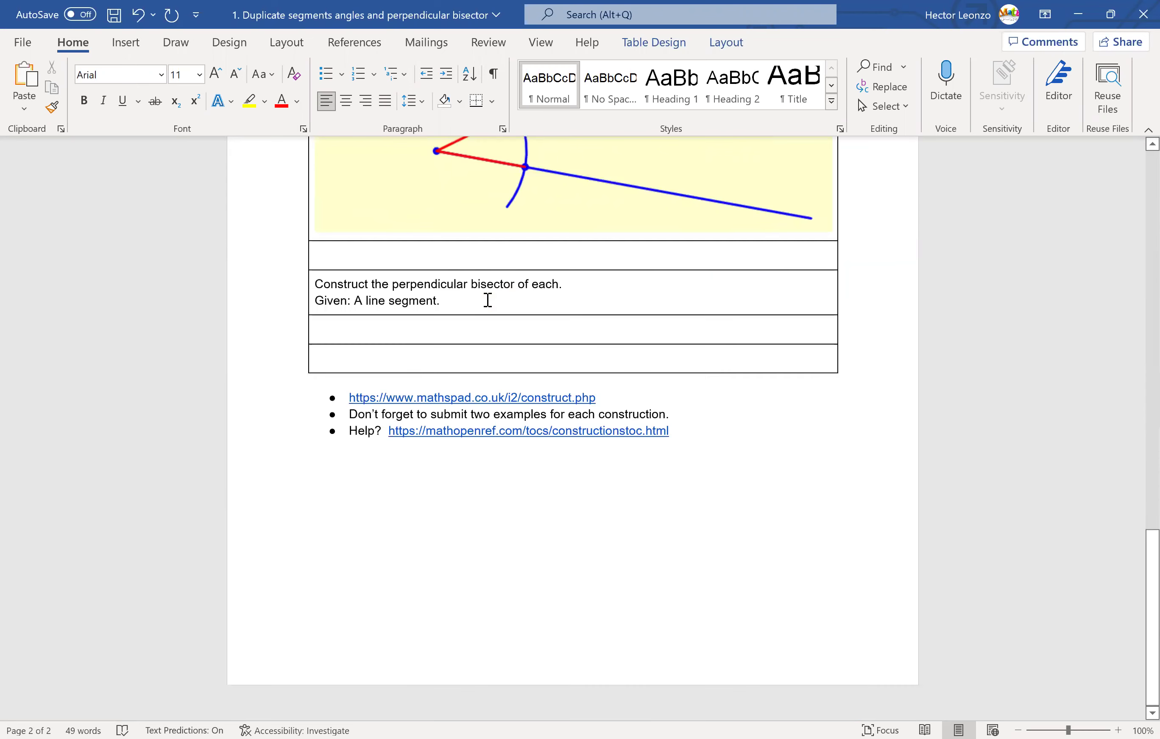
scroll(517, 422, "down", 1)
key("ctrl+v")
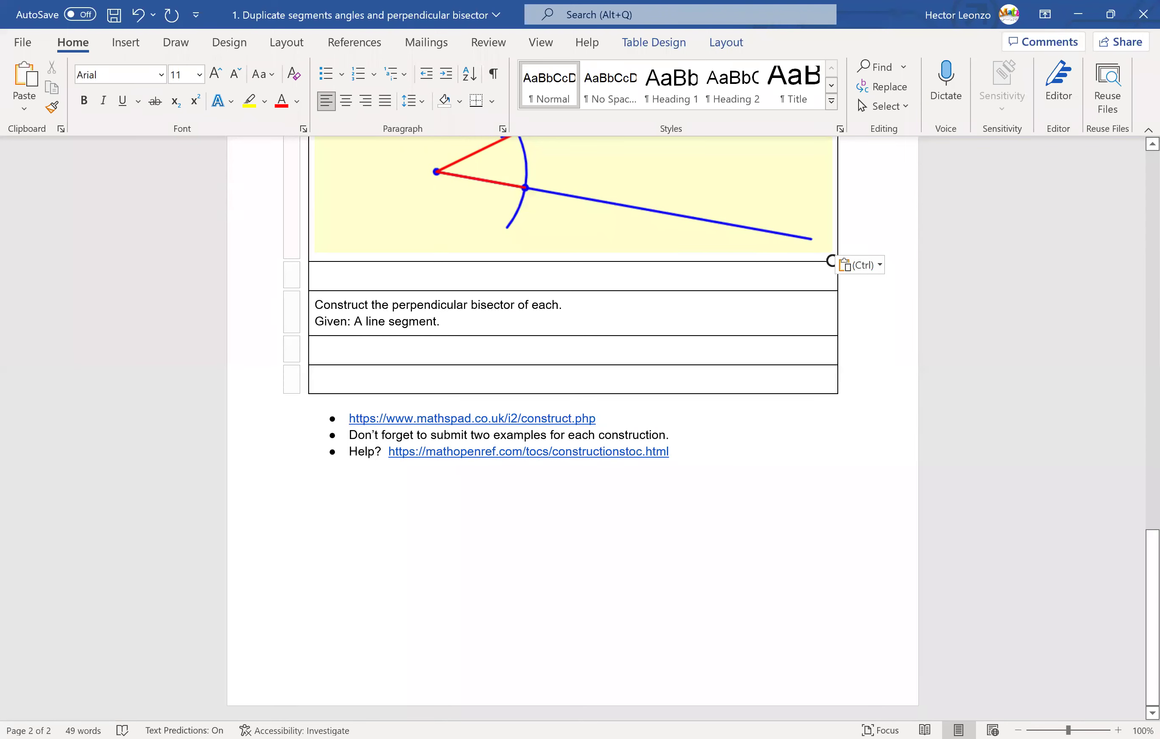
Switch to the Constructions Tool and, on a cleared canvas, draw a long, nearly horizontal black segment.
key("alt+Tab")
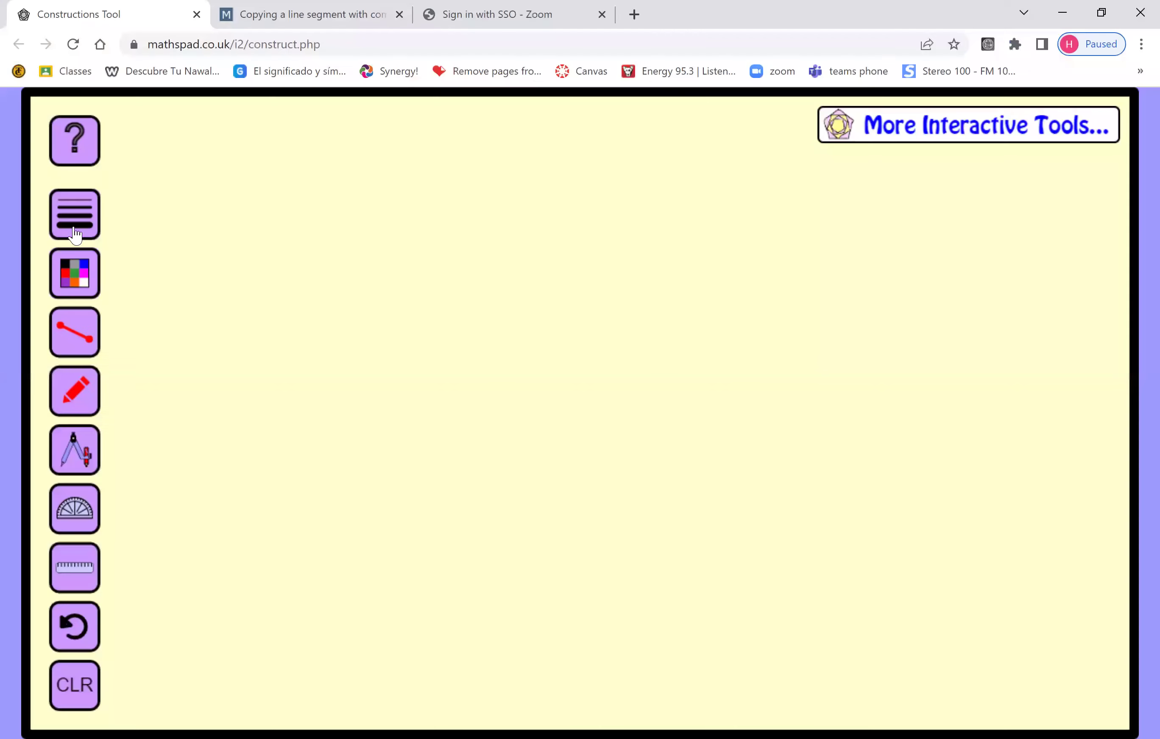
left_click(75, 216)
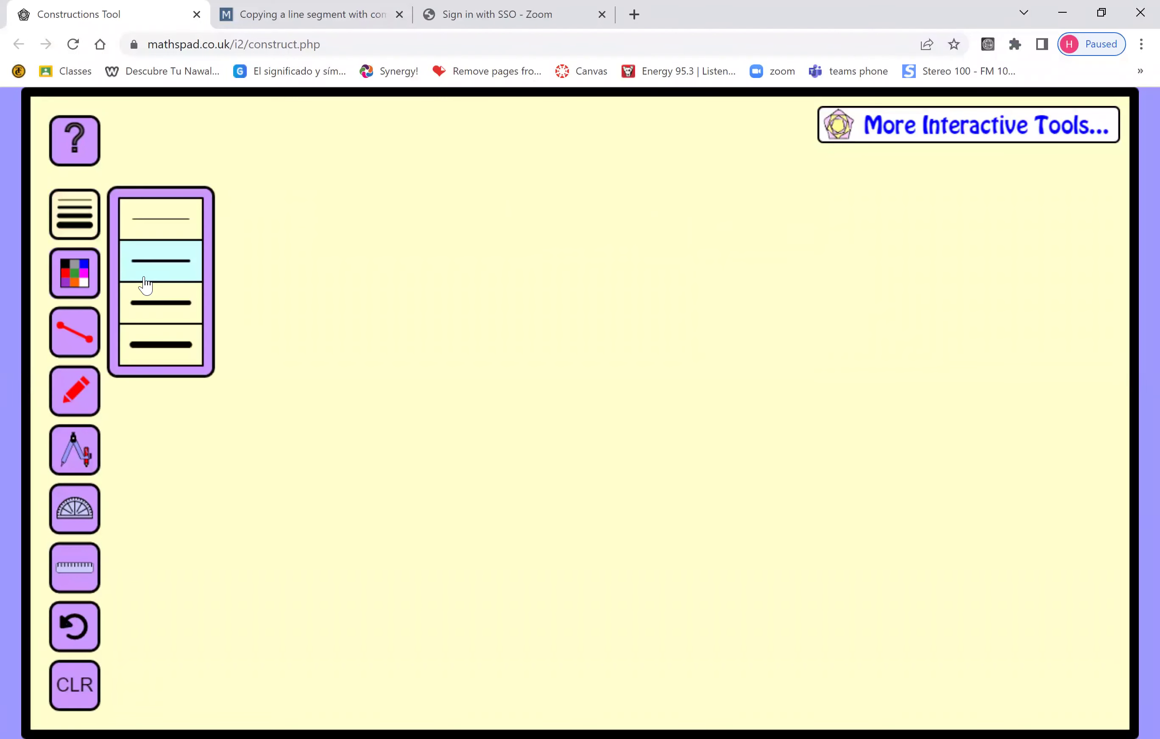
left_click(75, 272)
left_click(140, 280)
left_click(77, 452)
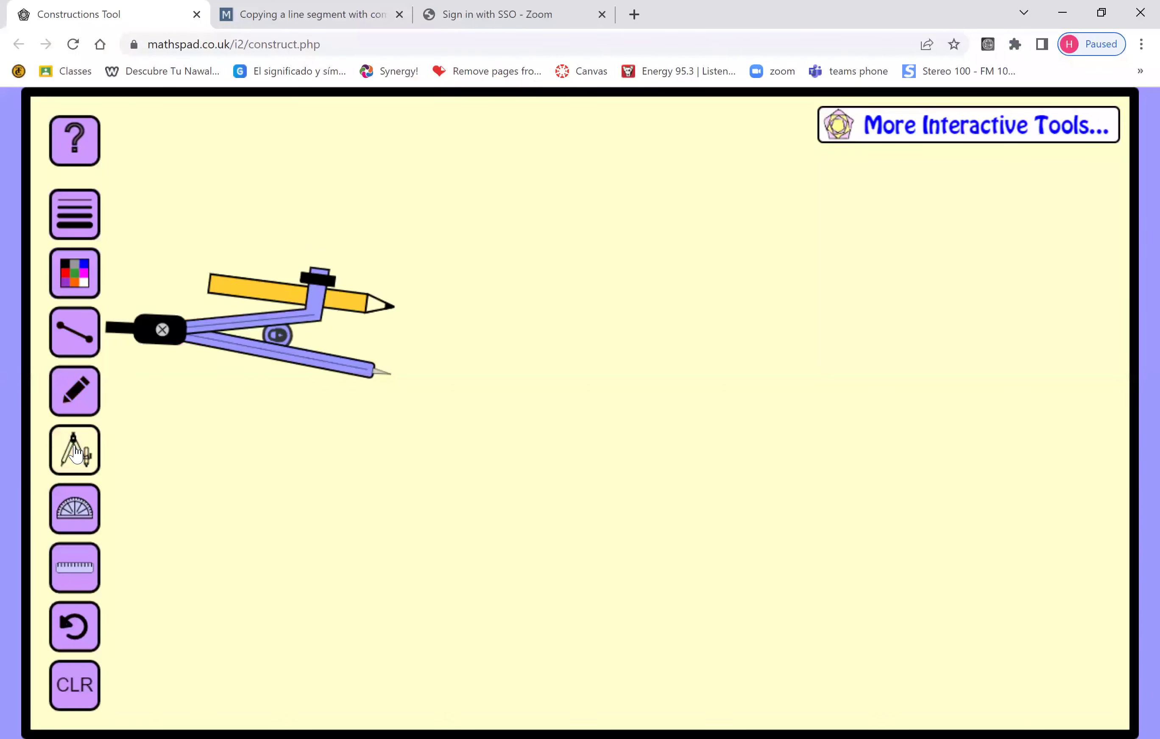
left_click(79, 449)
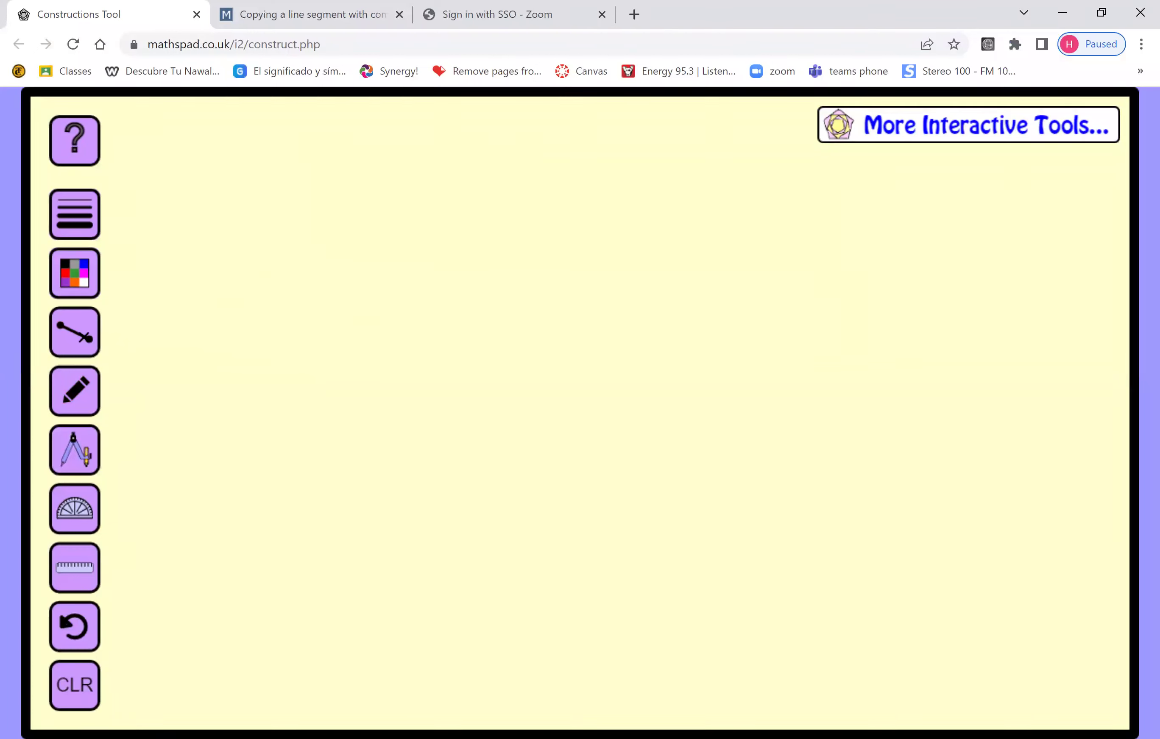
left_click(84, 338)
mouse_move(385, 422)
left_mouse_down()
mouse_move(789, 471)
mouse_move(761, 419)
left_mouse_up()
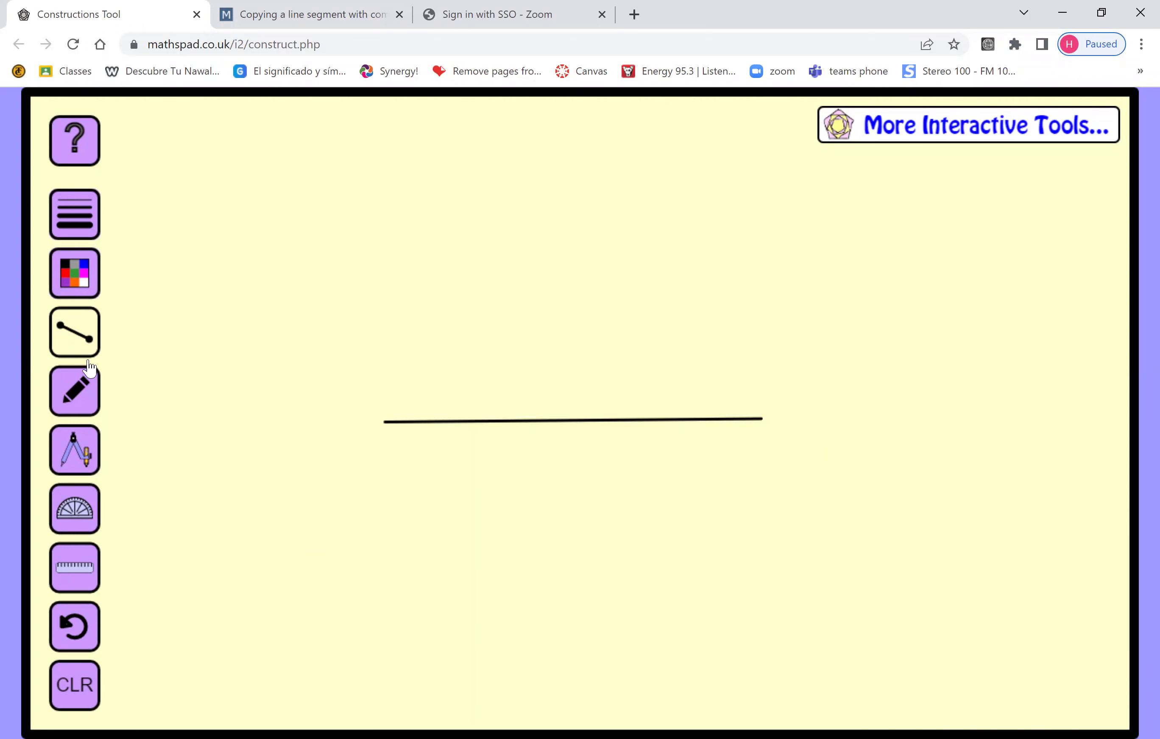
left_click(77, 452)
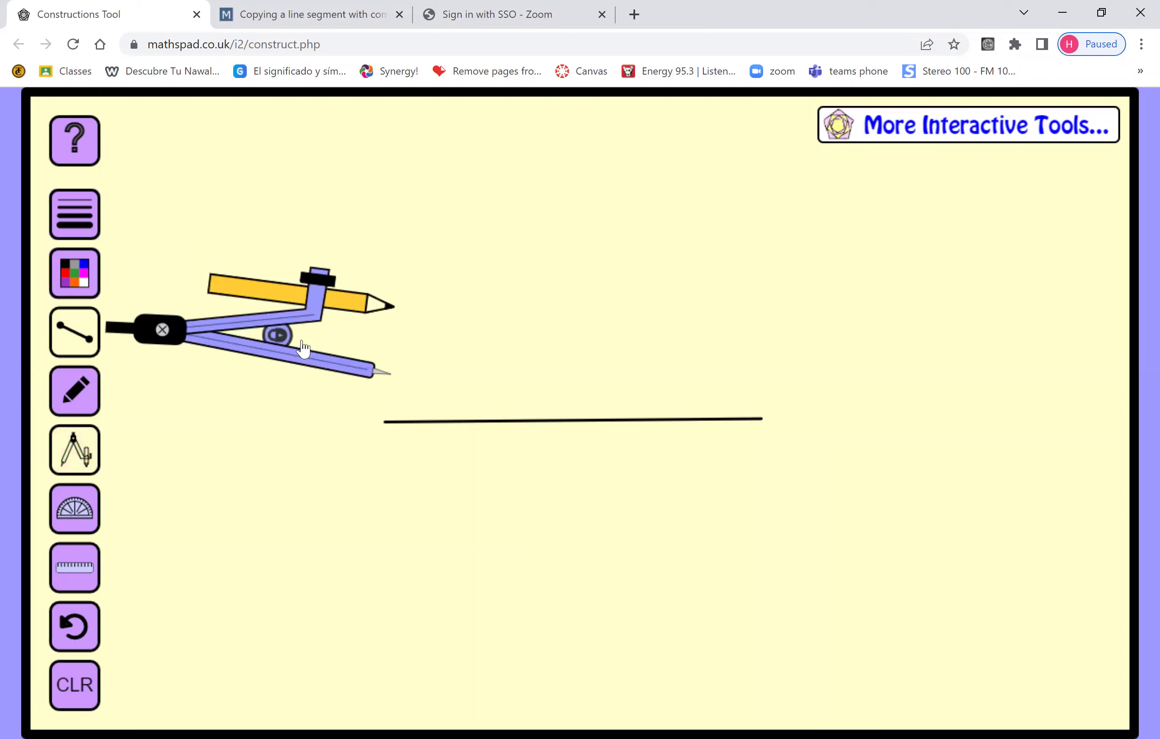
left_click(78, 274)
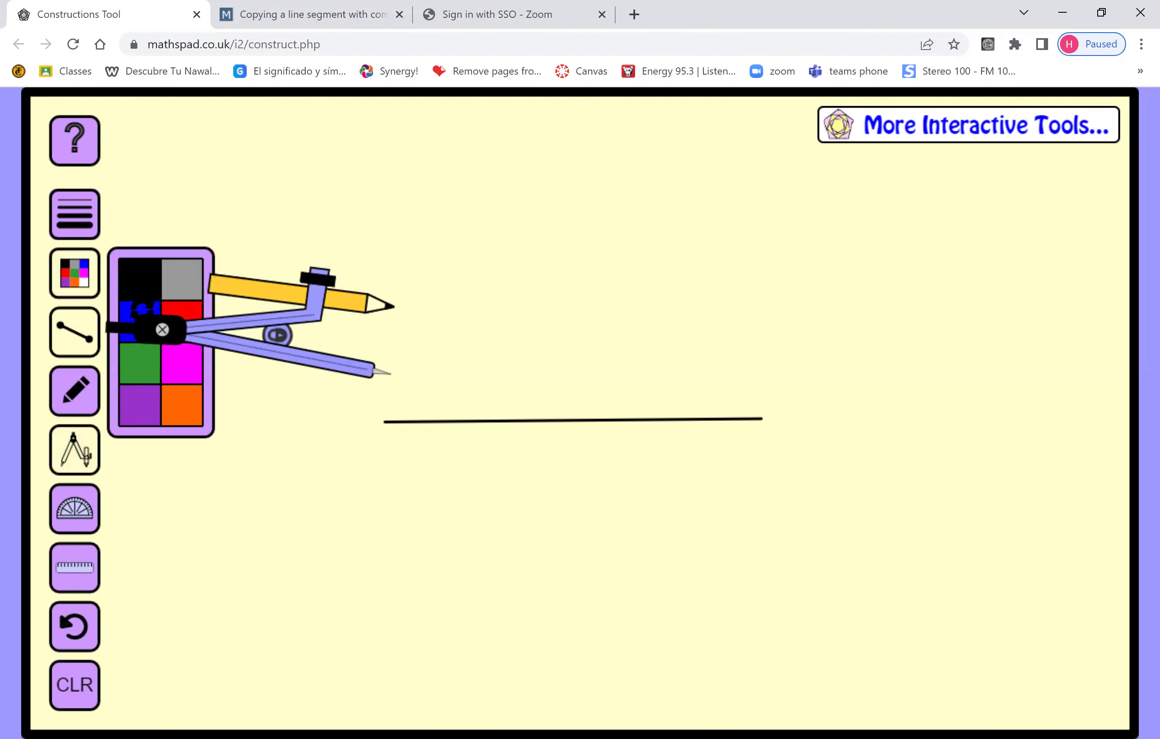
left_click(139, 312)
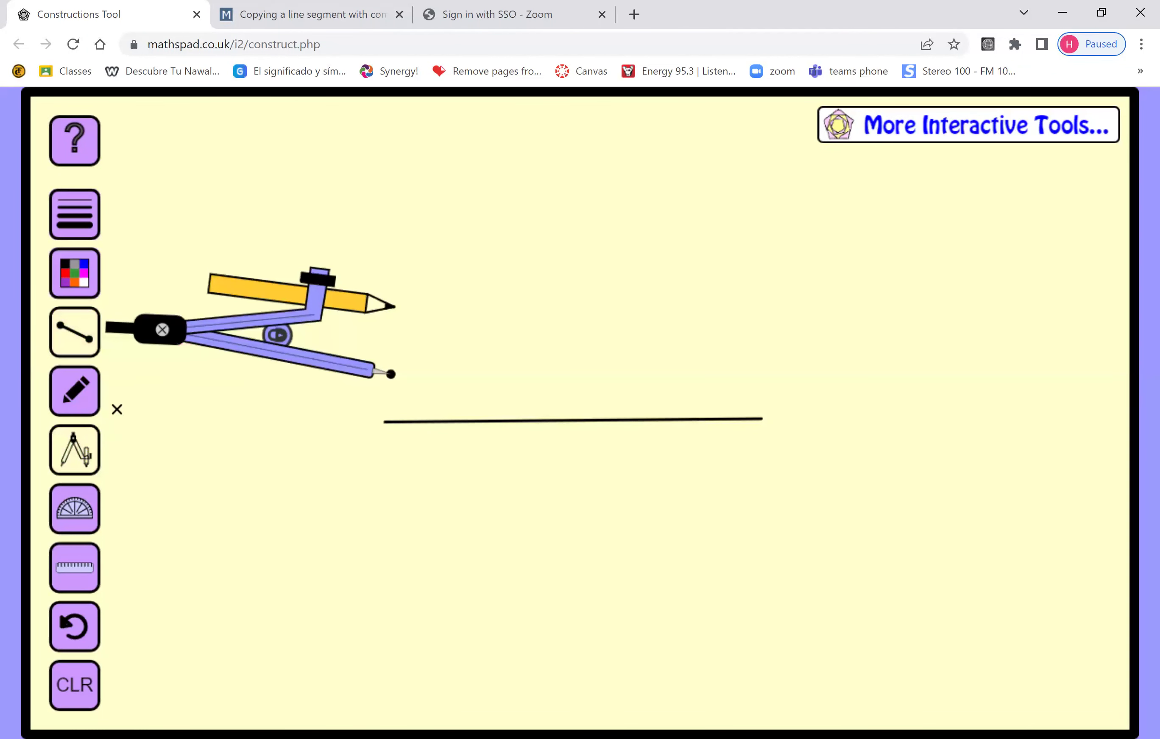
left_click(75, 633)
left_click(85, 450)
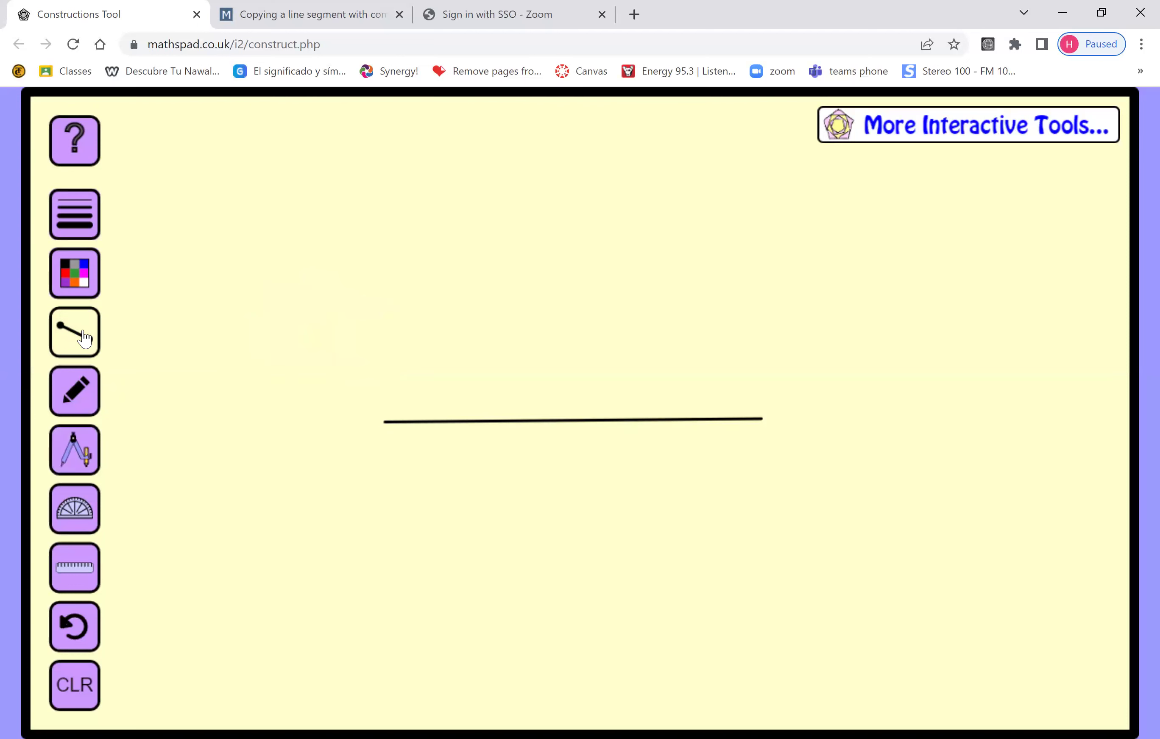
Set the drawing colour to blue and bring out the compass.
left_click(82, 337)
left_click(69, 275)
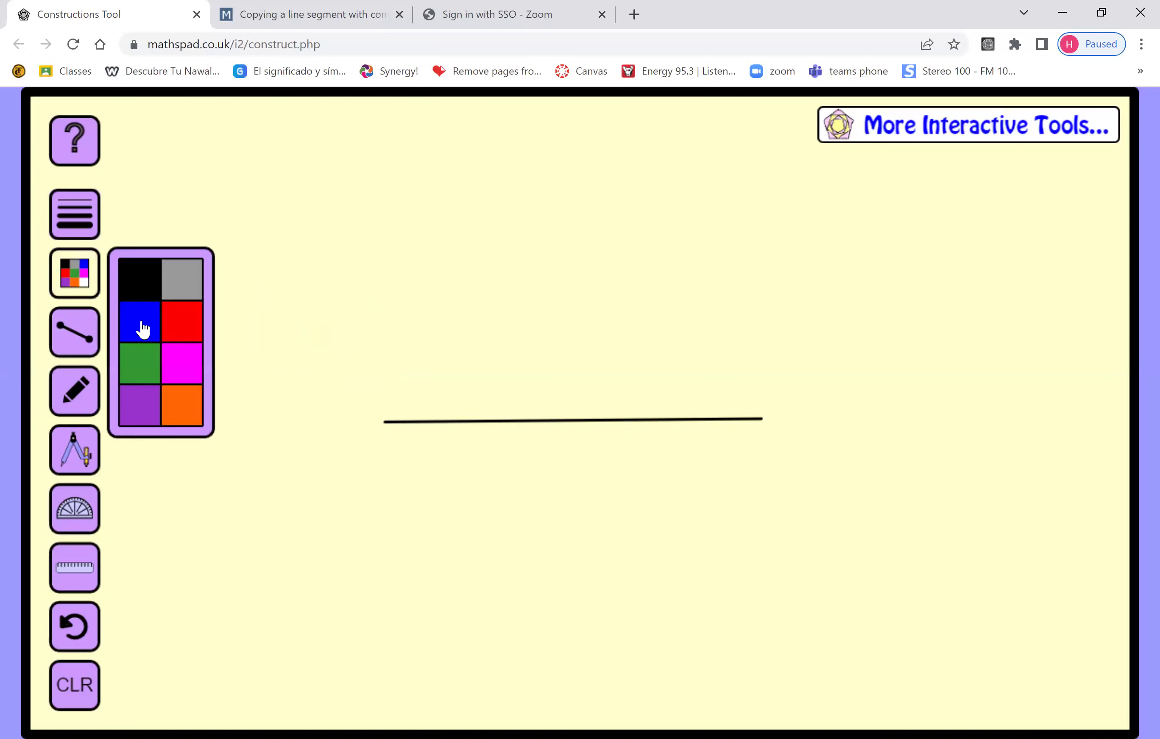
left_click(136, 325)
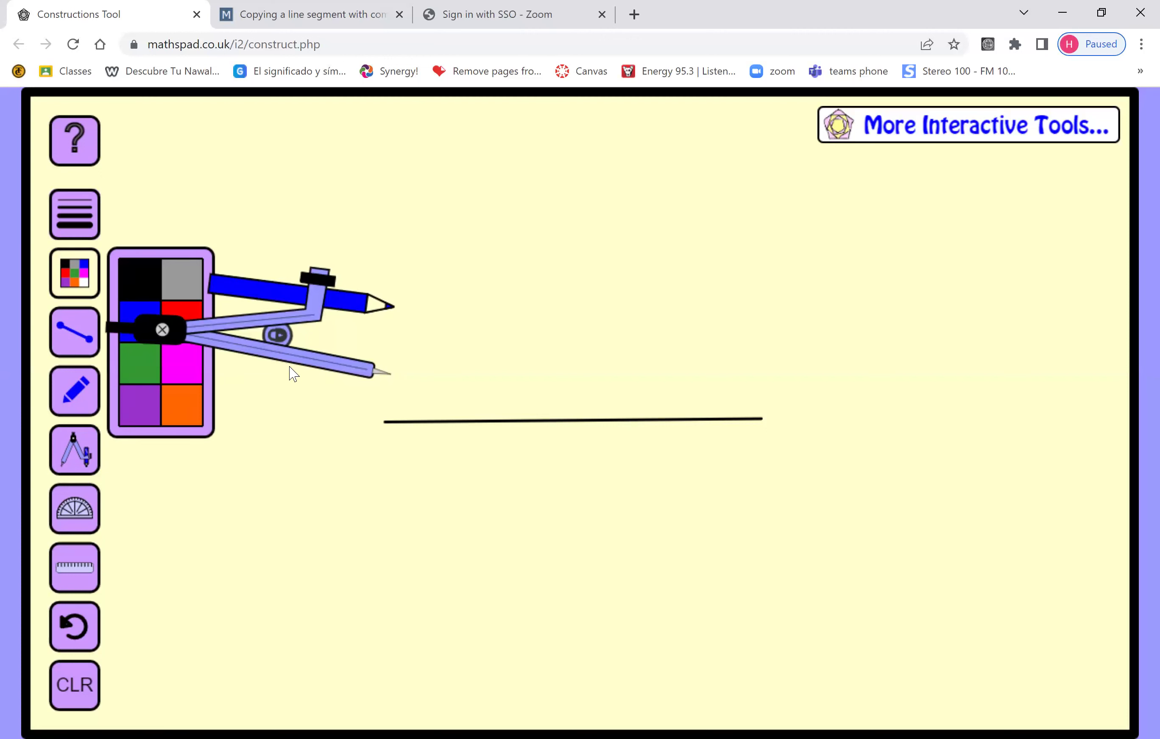
left_click(329, 363)
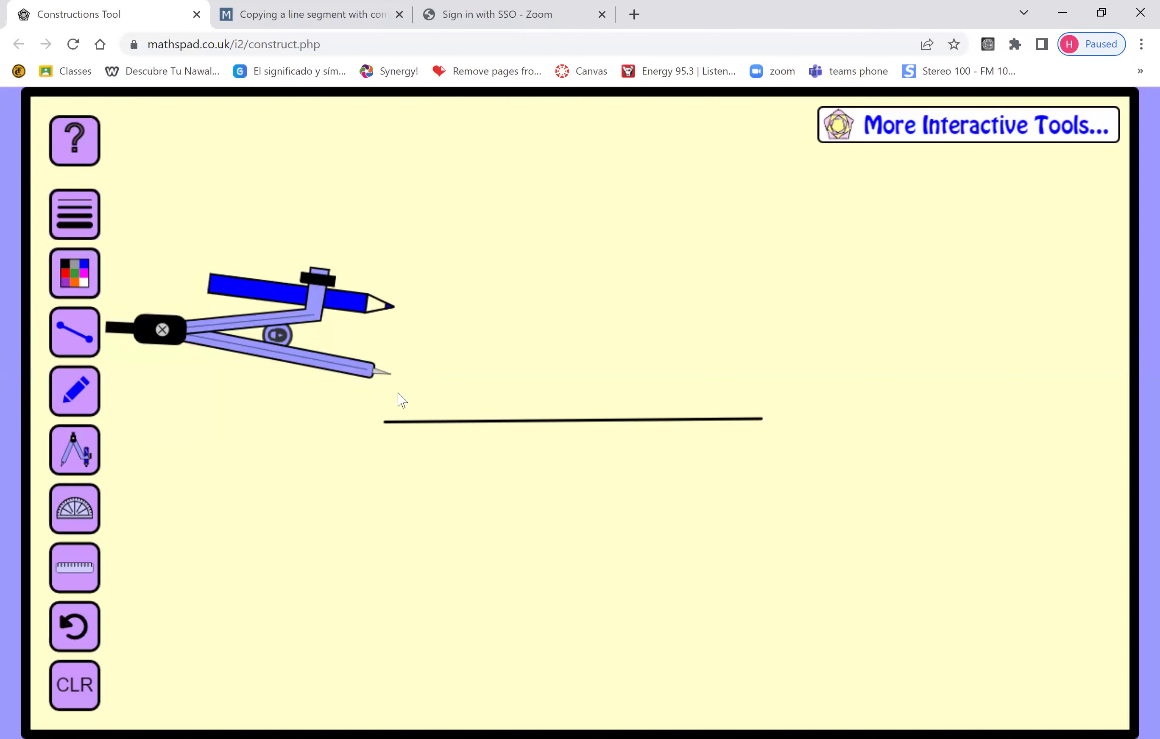
left_click(85, 464)
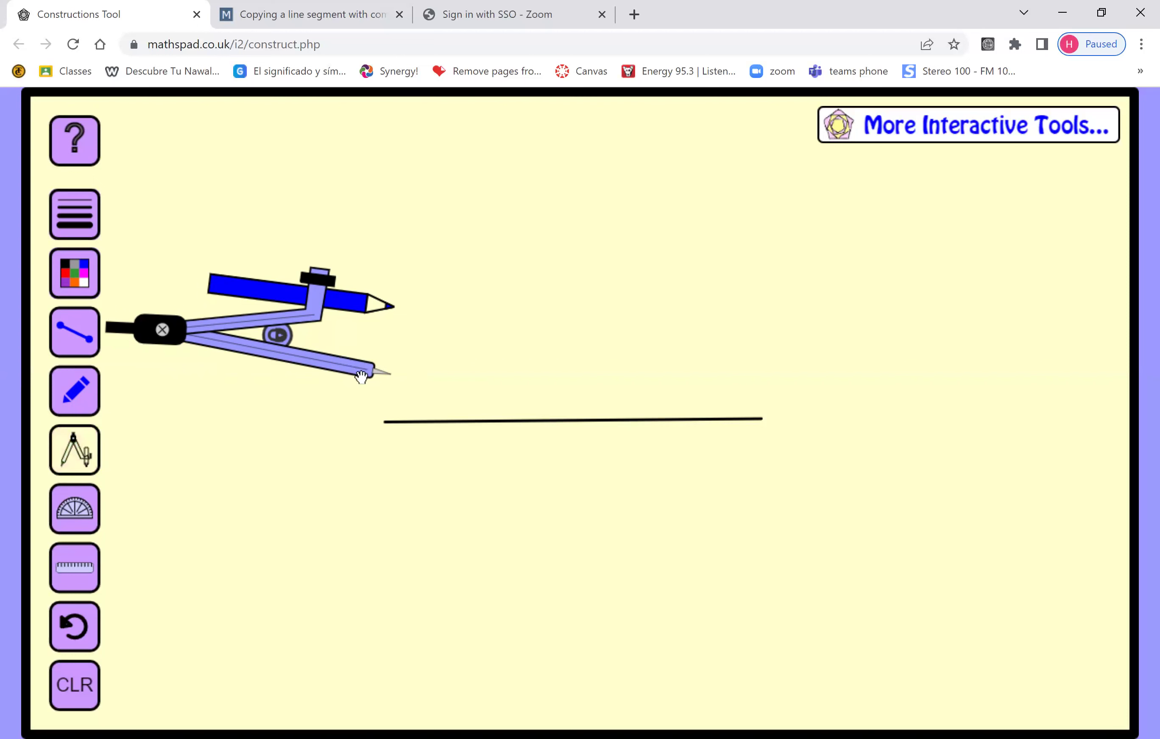
Place the compass point on the segment's left endpoint, lock the opening wider than half the segment, and draw a large blue arc crossing it.
left_click_drag(400, 369, 381, 406)
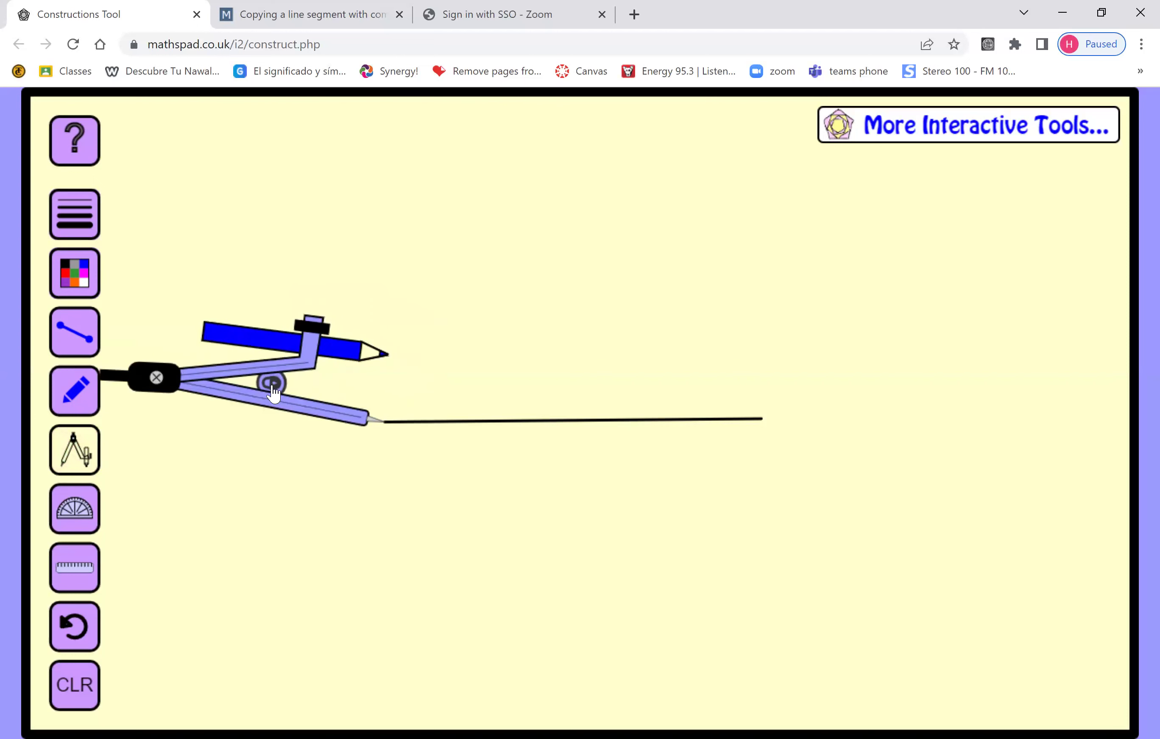
mouse_move(316, 327)
left_mouse_down()
mouse_move(338, 347)
mouse_move(507, 339)
mouse_move(502, 398)
mouse_move(578, 412)
mouse_move(565, 404)
mouse_move(662, 396)
mouse_move(653, 399)
left_mouse_up()
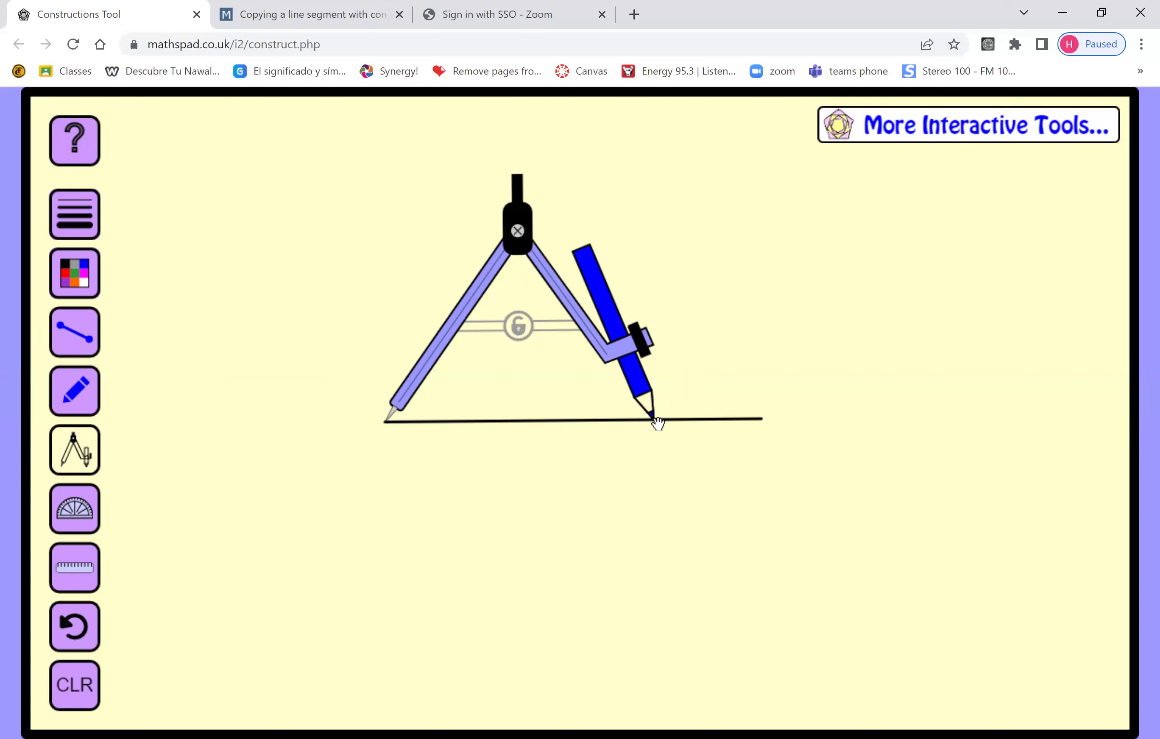
left_click(528, 331)
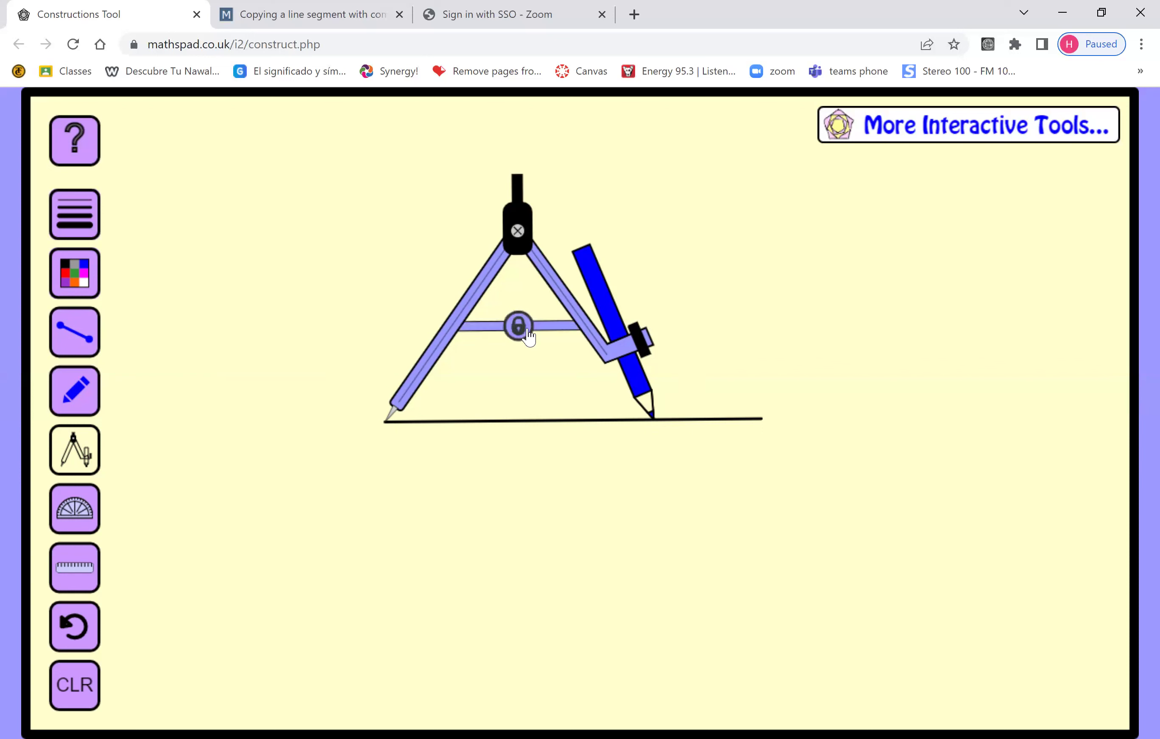
mouse_move(517, 231)
left_mouse_down()
mouse_move(498, 206)
mouse_move(390, 194)
mouse_move(276, 248)
mouse_move(243, 283)
mouse_move(284, 247)
mouse_move(533, 221)
mouse_move(596, 267)
mouse_move(674, 413)
mouse_move(653, 538)
mouse_move(684, 370)
mouse_move(610, 199)
mouse_move(475, 156)
mouse_move(388, 163)
left_mouse_up()
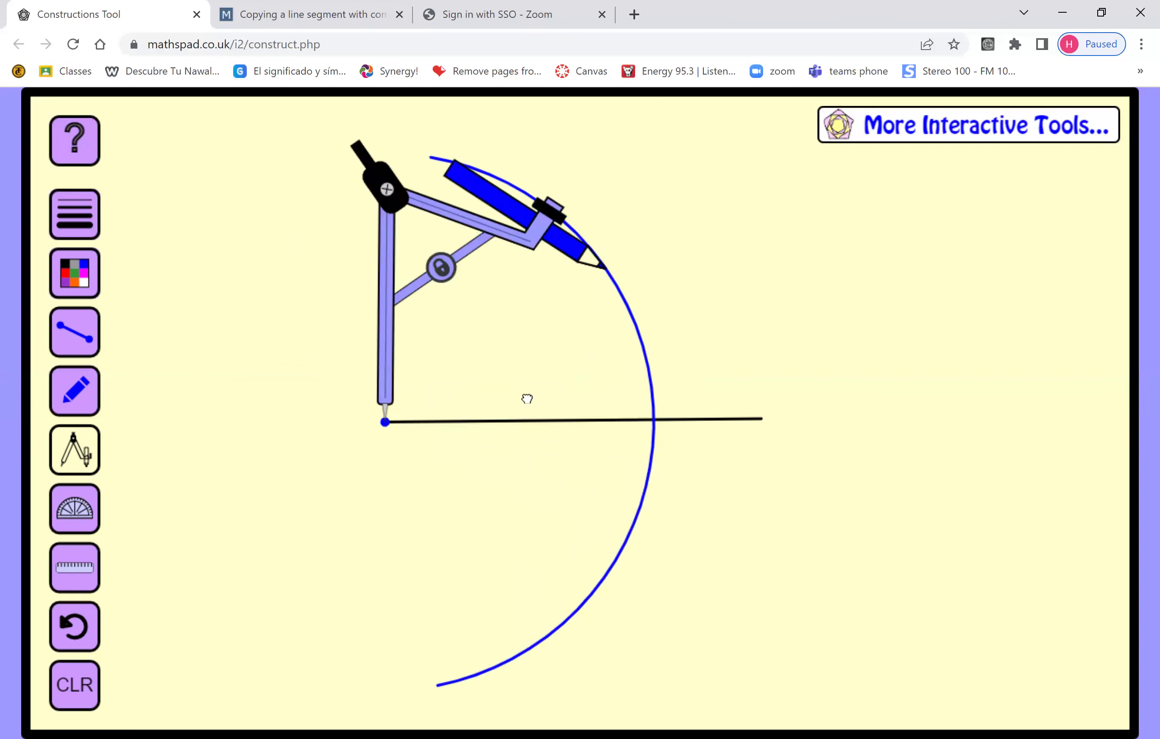
With the same compass opening centred on the segment's right endpoint, draw a blue arc crossing the first above and below, and put the compass away.
left_click(759, 404)
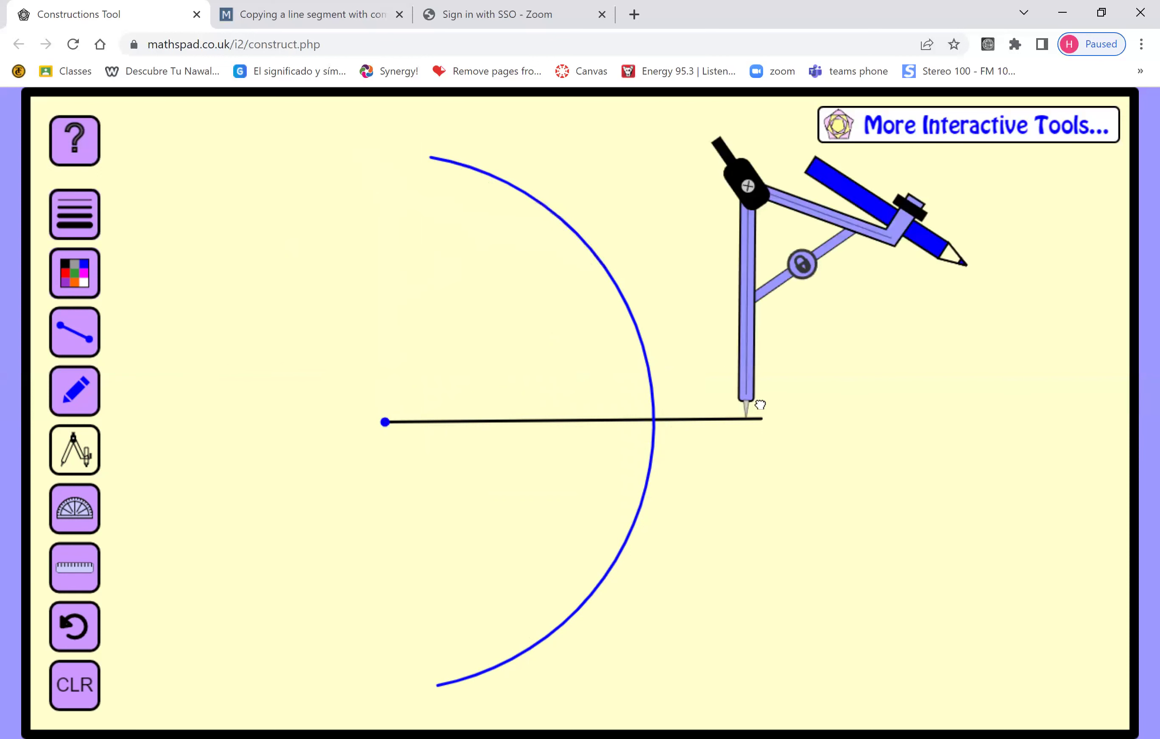
left_click(759, 405)
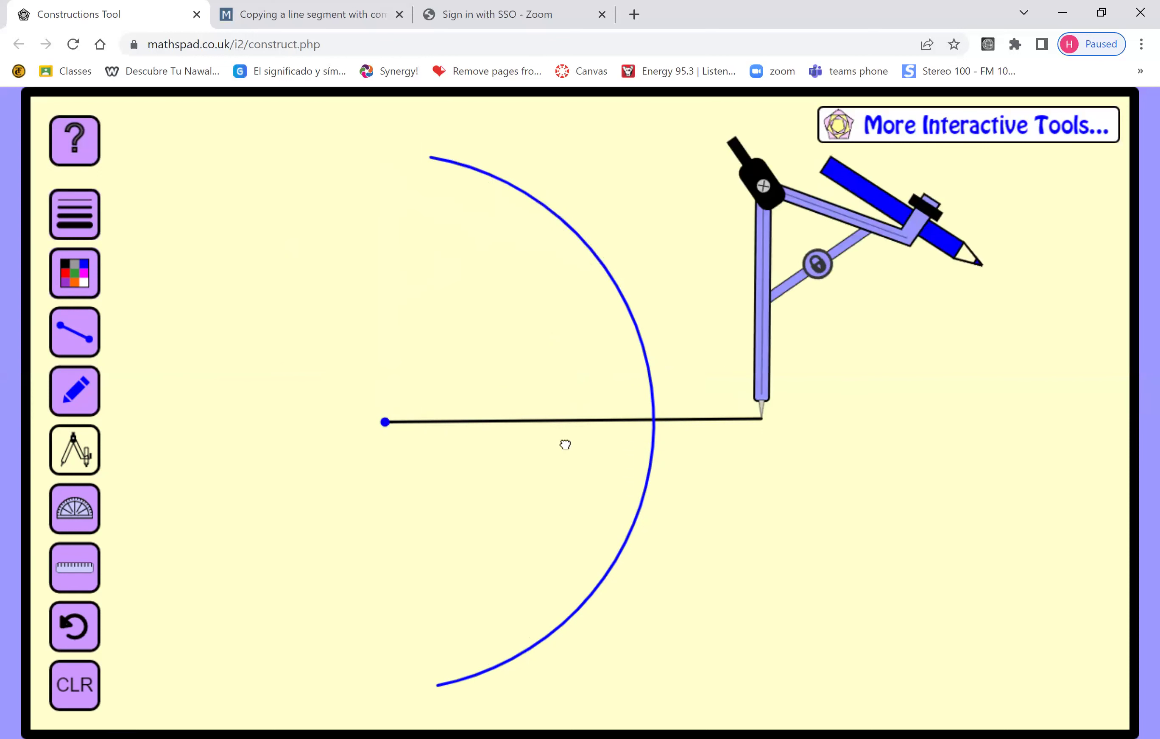
scroll(613, 479, "up", 5)
scroll(669, 660, "up", 1)
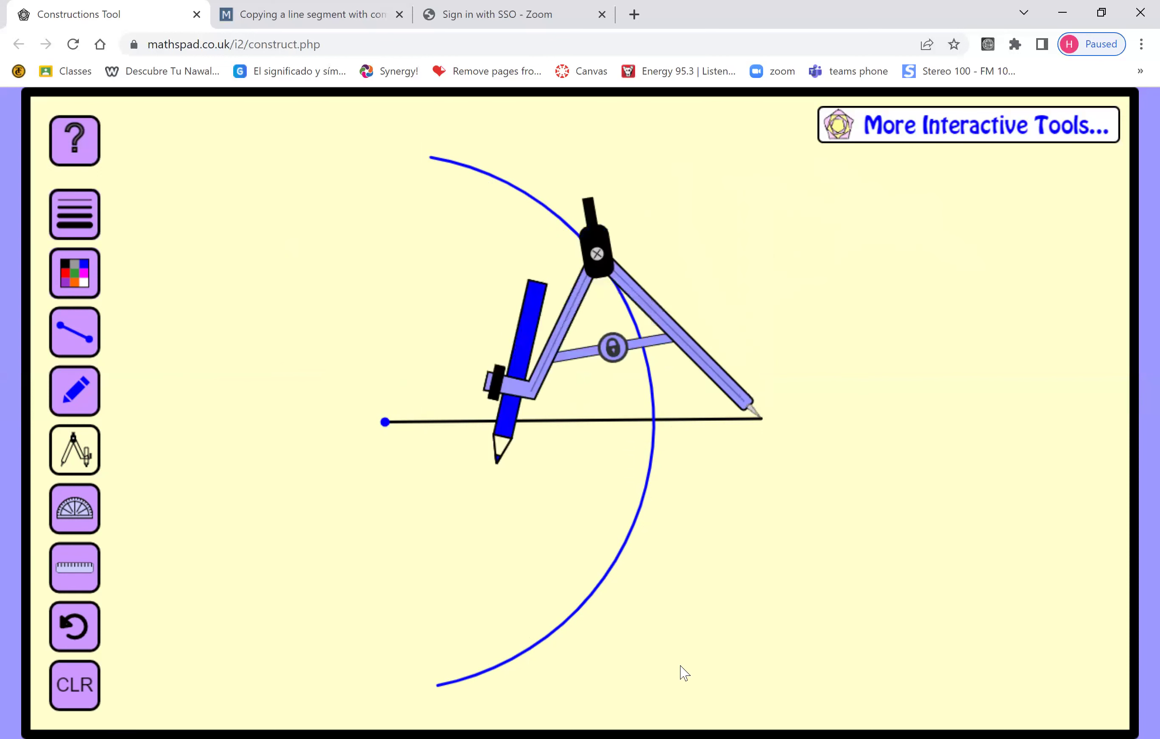
scroll(522, 392, "up", 3)
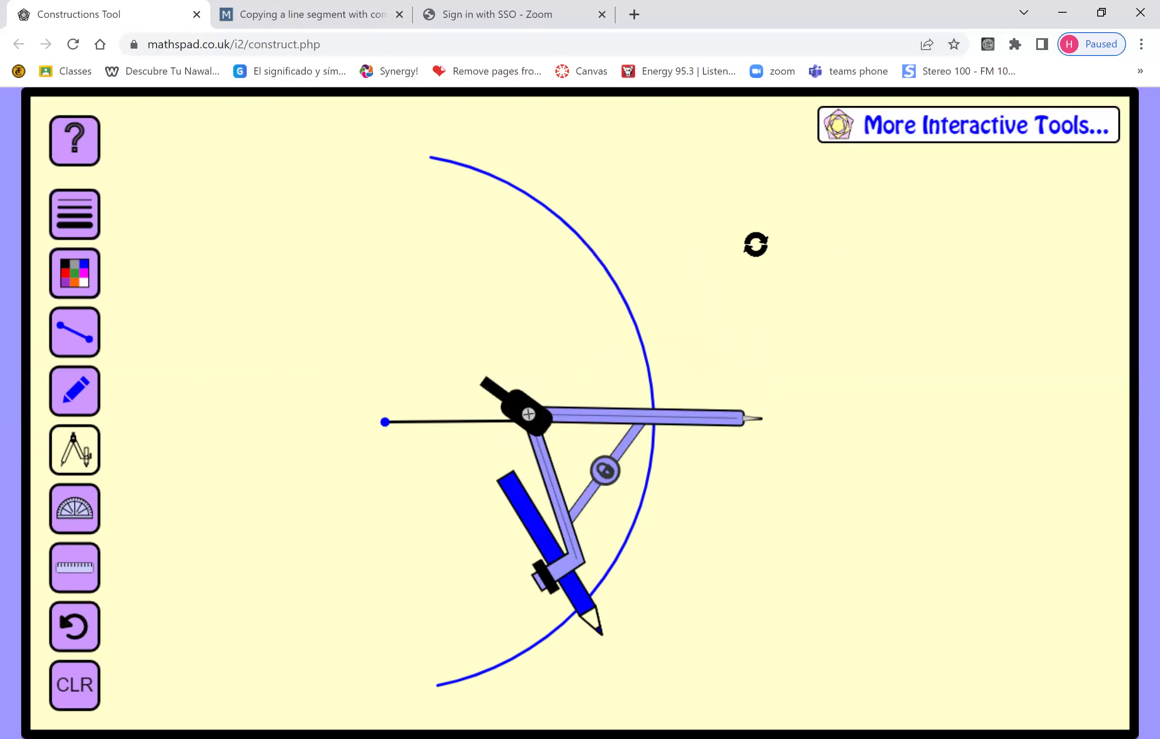
scroll(846, 236, "down", 3)
scroll(626, 320, "down", 5)
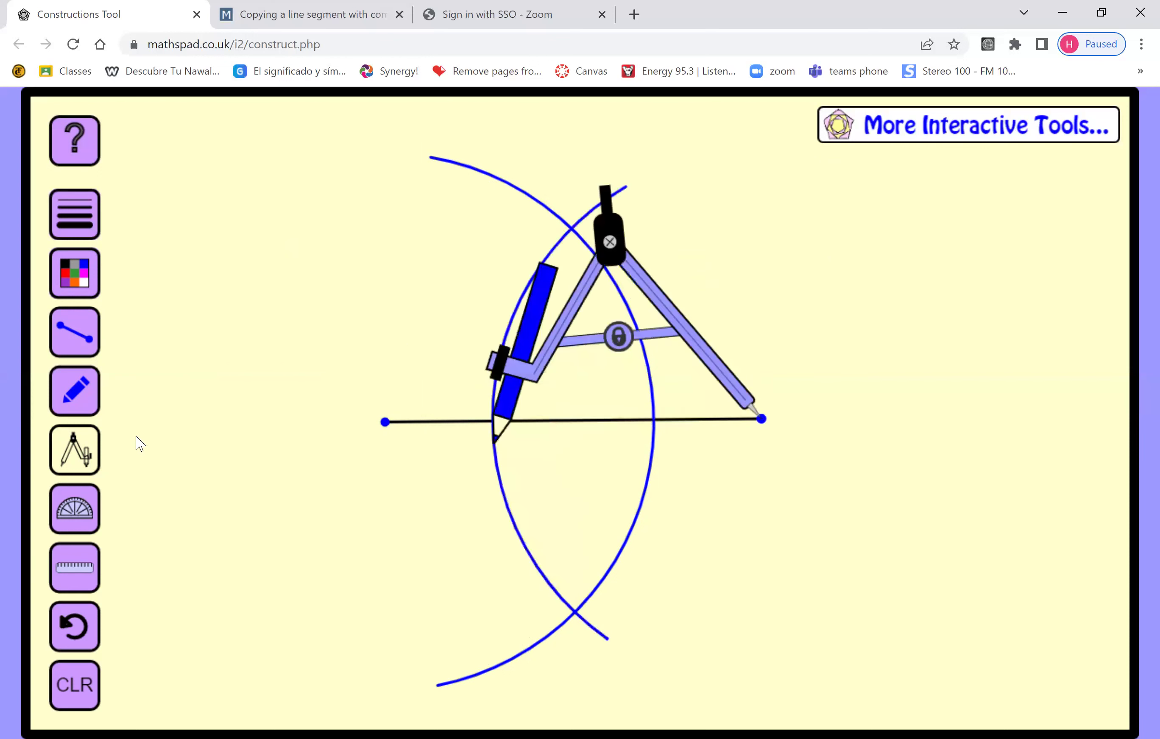
scroll(97, 455, "up", 2)
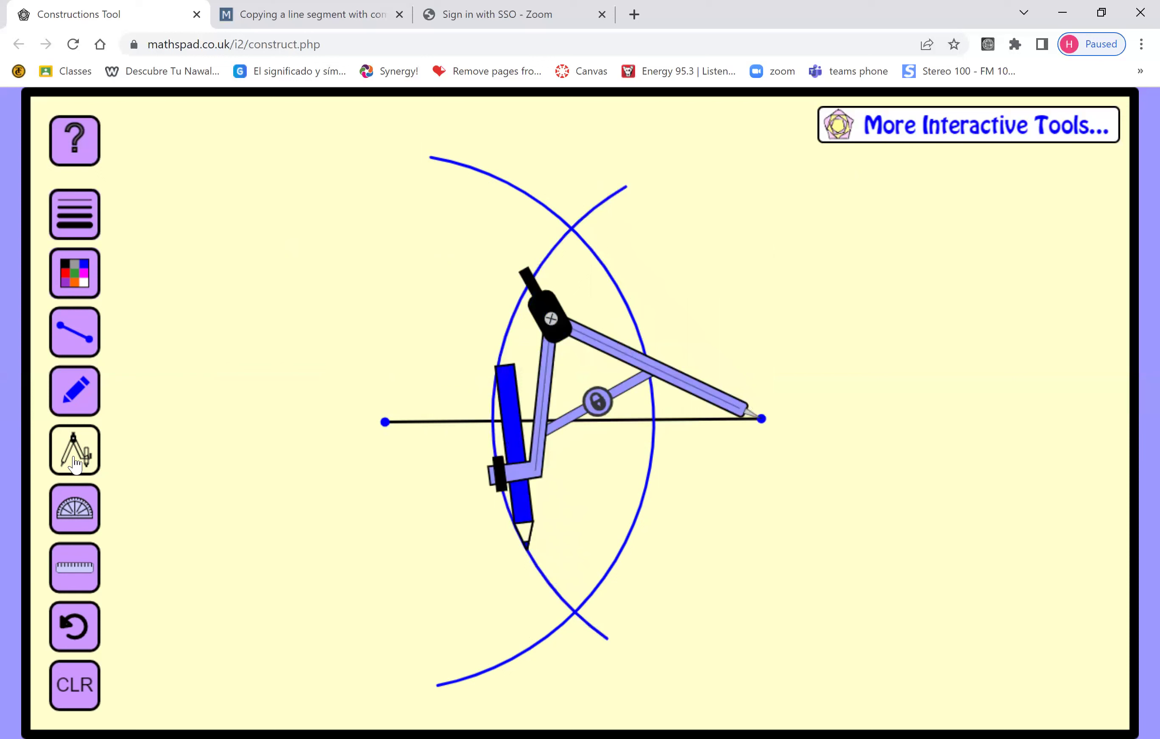
left_click(74, 460)
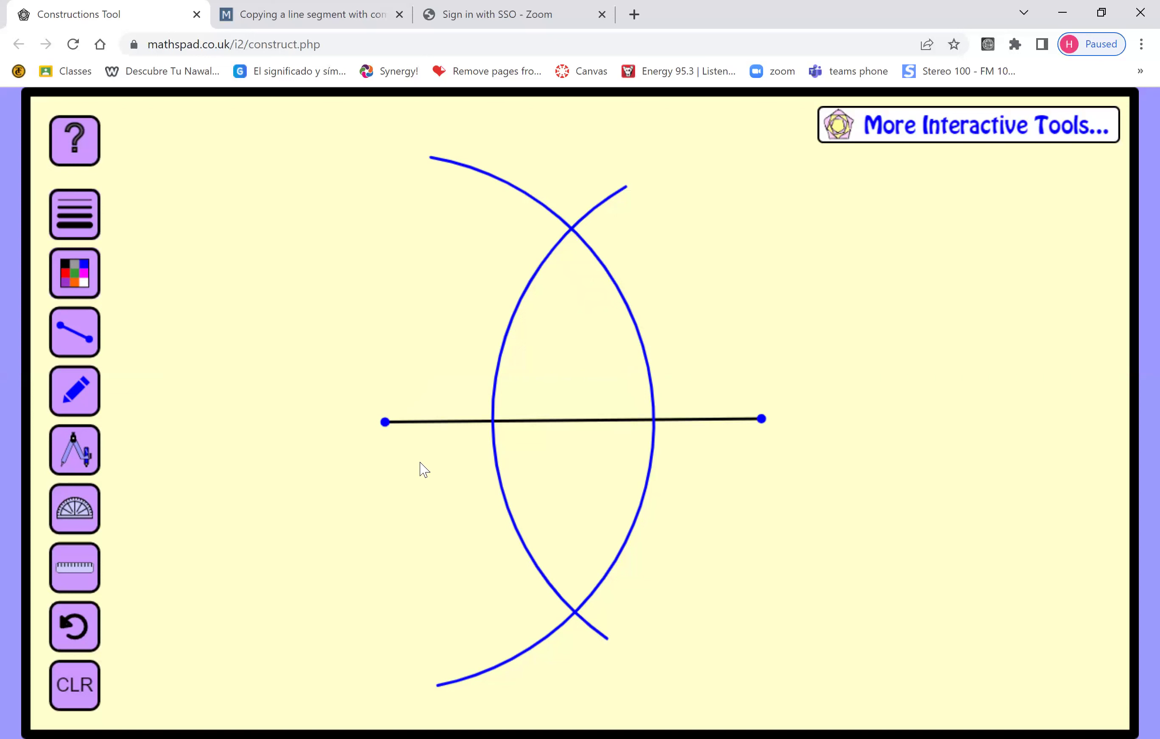
Draw a red segment joining the upper and lower intersections of the two blue arcs.
left_click(66, 281)
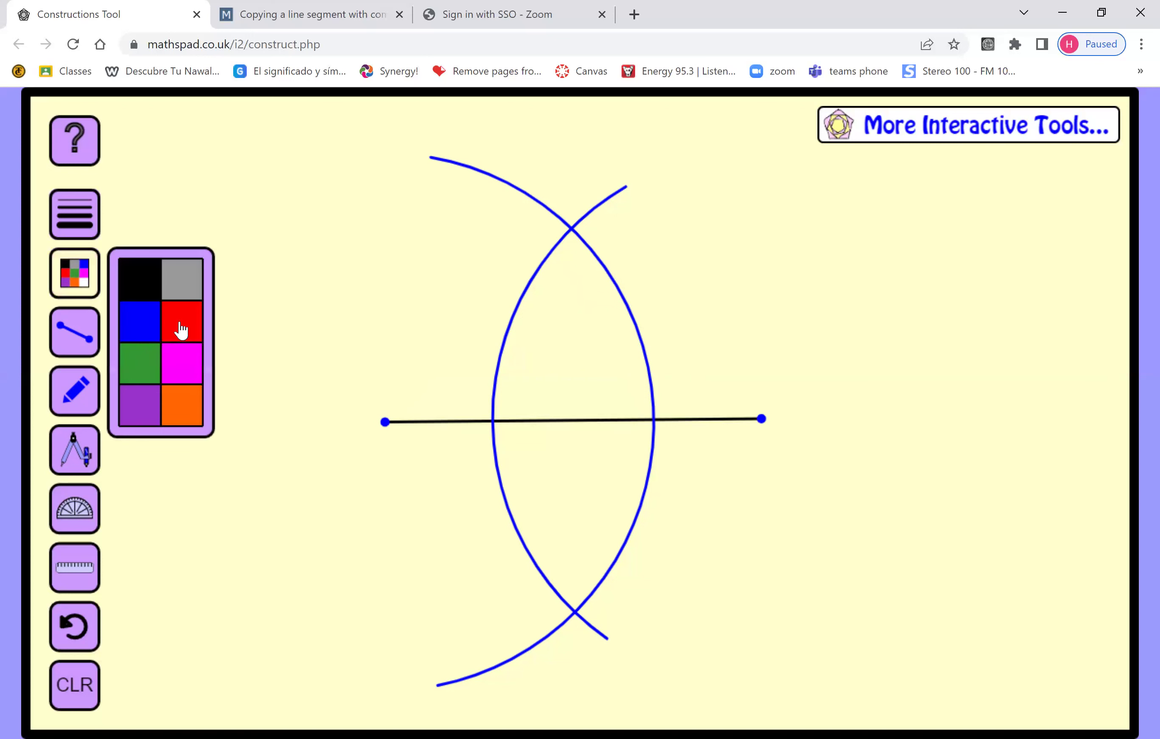
left_click(81, 453)
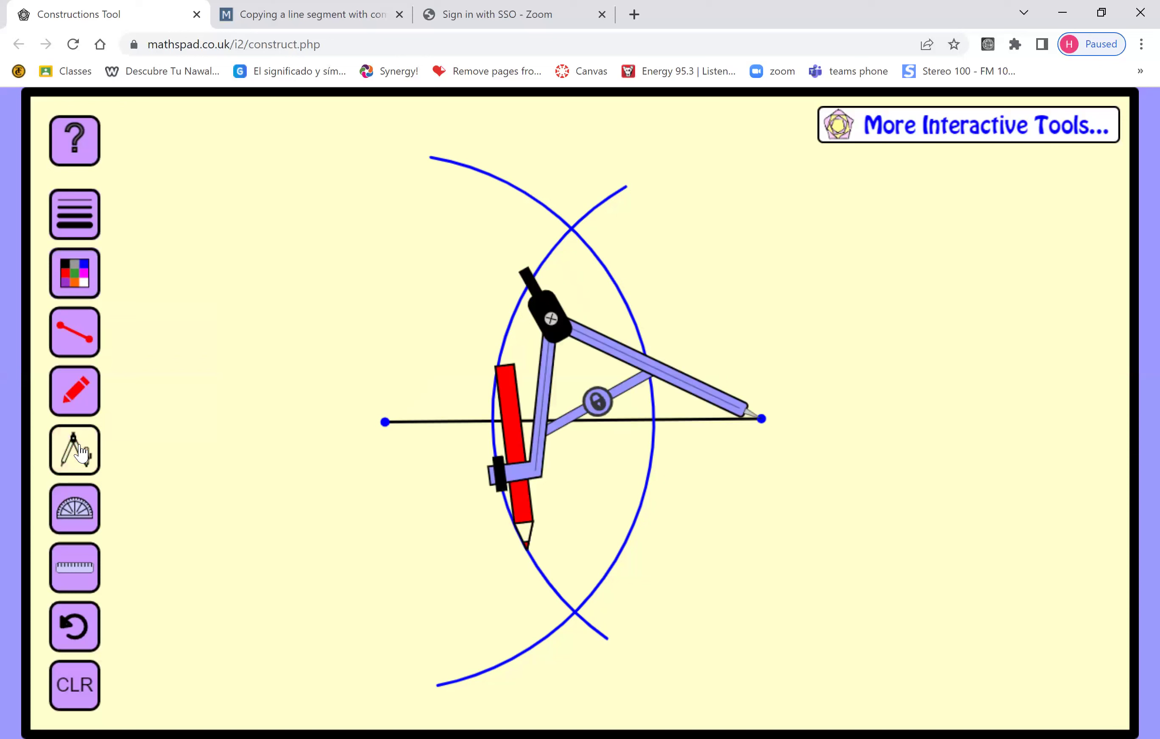
left_click(81, 453)
left_click(77, 323)
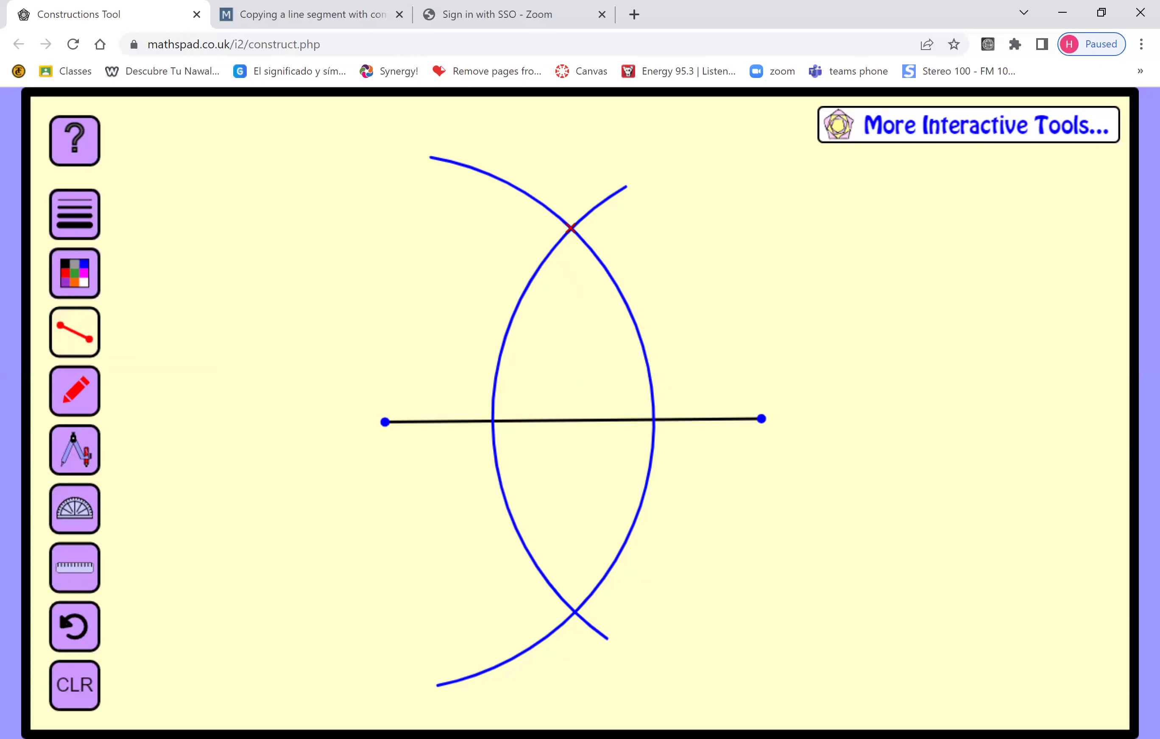
left_click_drag(572, 264, 574, 606)
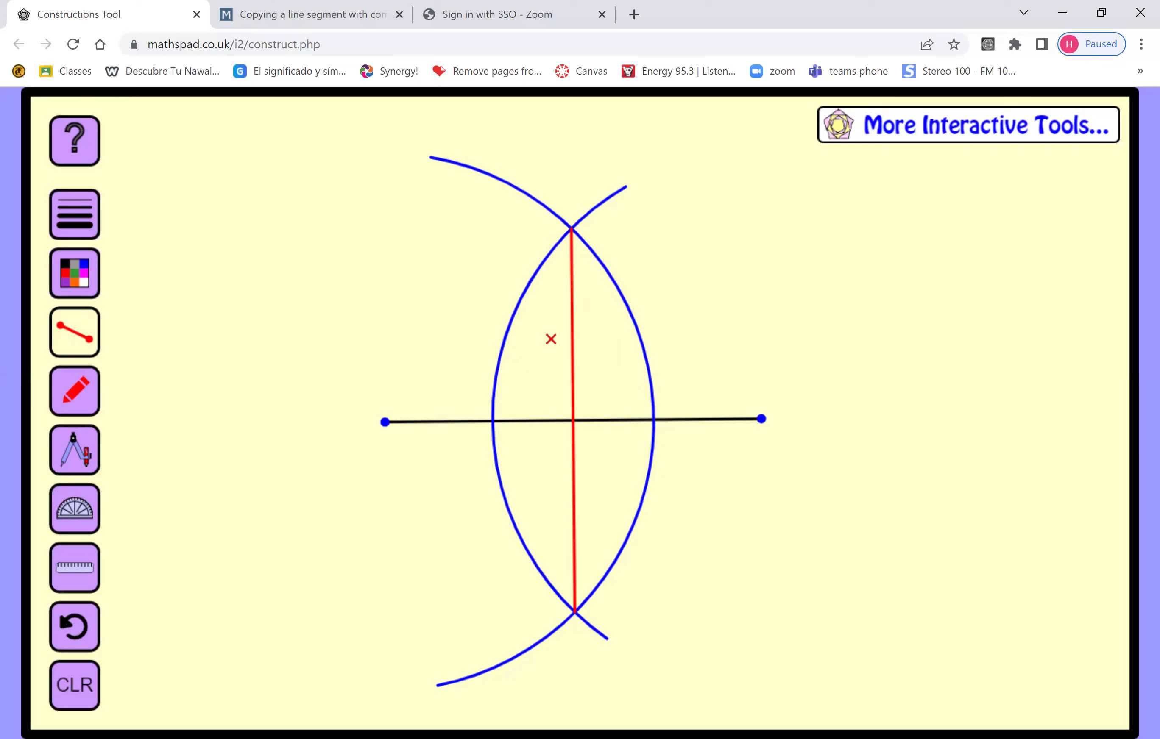
Compare the two halves of the black segment by locking the compass to the right half and moving it over the left, then put it away.
left_click(91, 455)
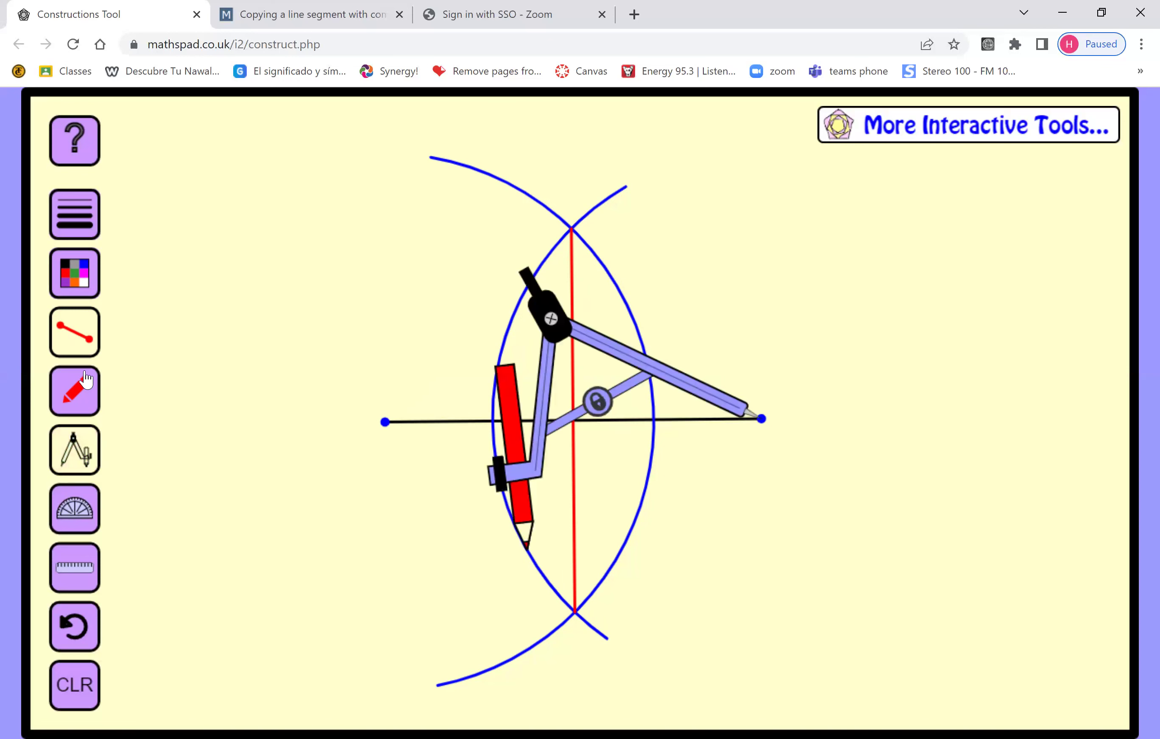
left_click(93, 328)
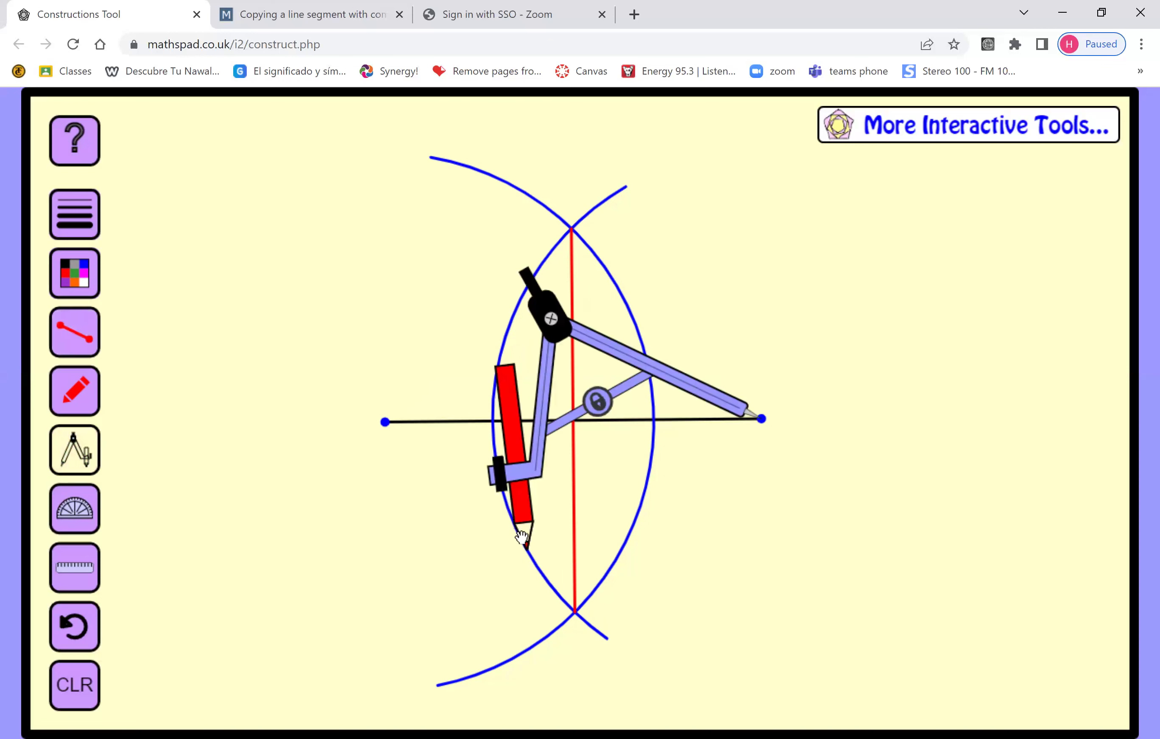
mouse_move(524, 536)
left_mouse_down()
mouse_move(603, 440)
mouse_move(612, 455)
left_mouse_up()
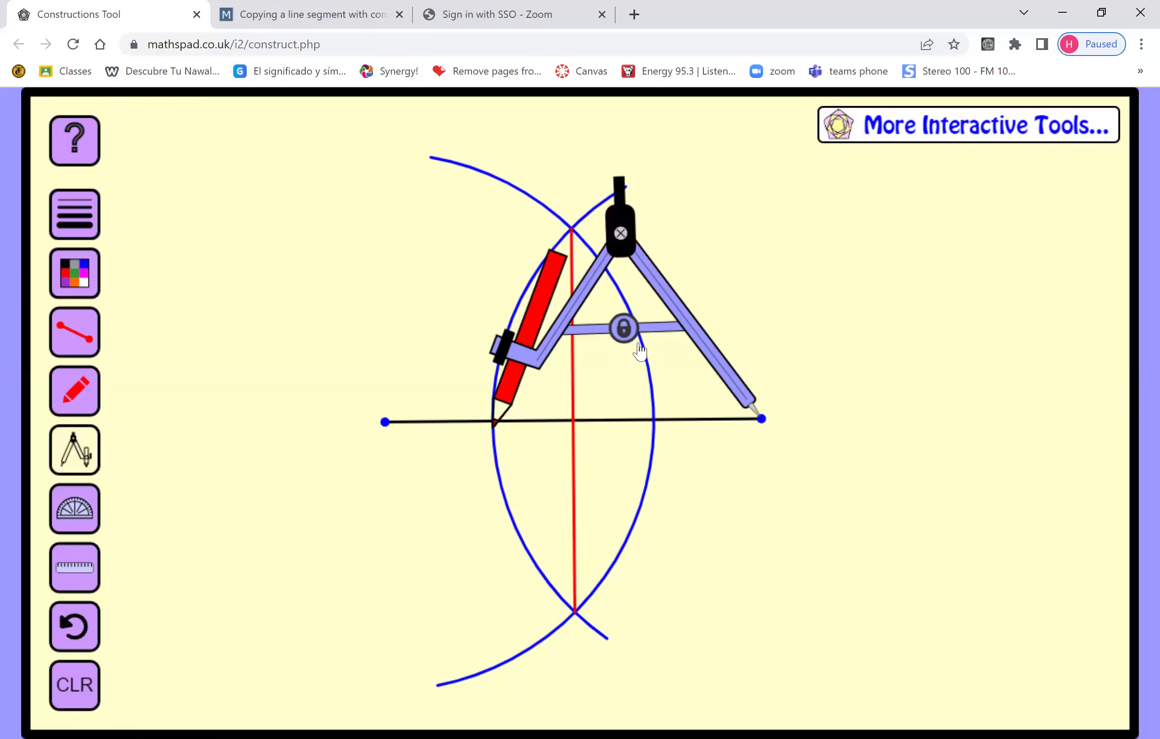
left_click(623, 328)
left_click_drag(501, 412, 578, 413)
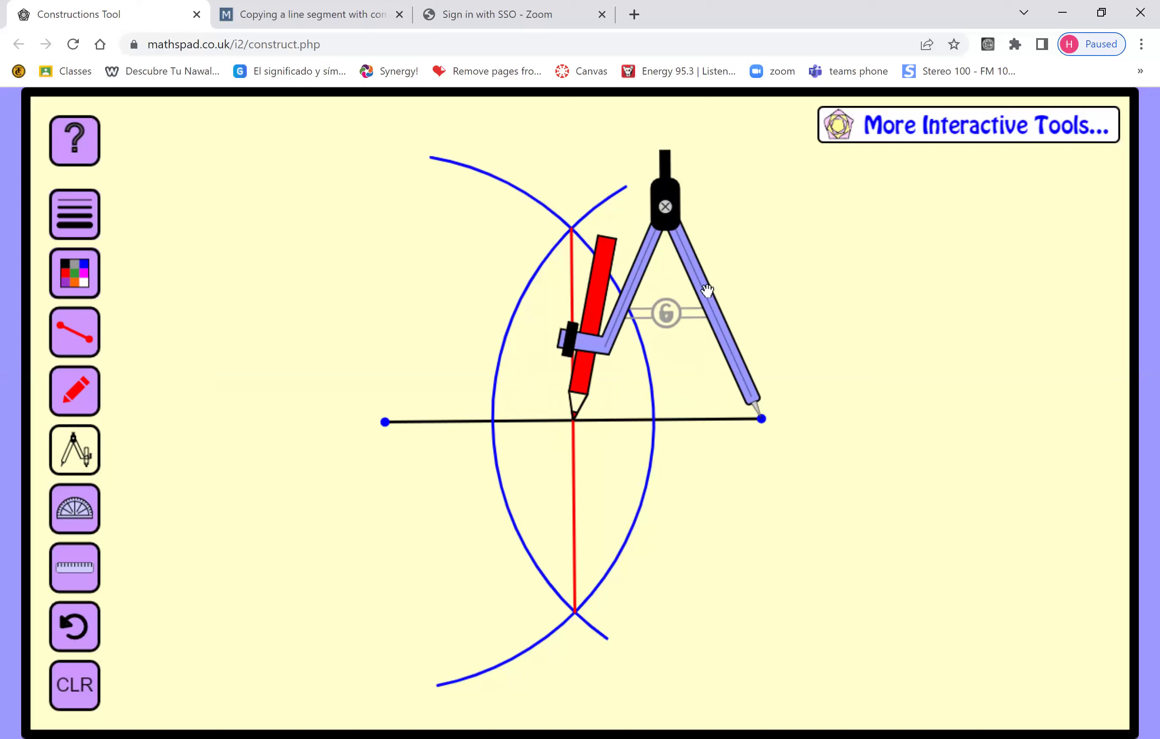
left_click(672, 315)
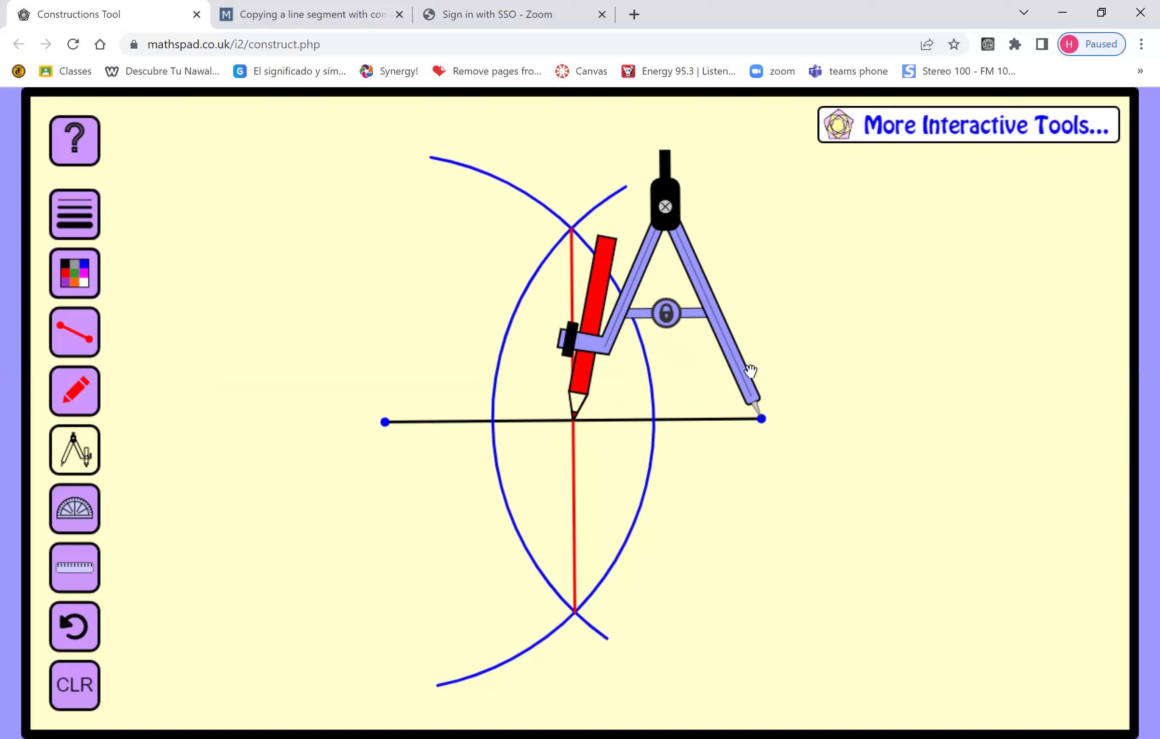
left_click_drag(736, 361, 551, 363)
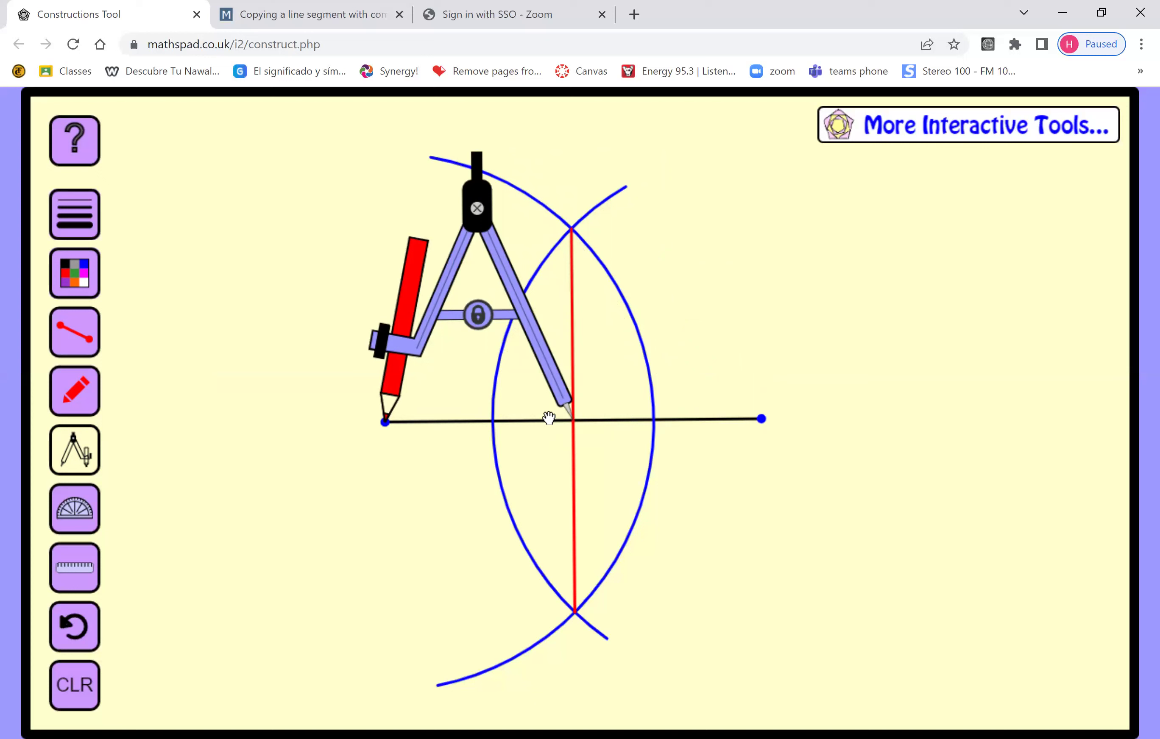
left_click(82, 452)
Measure the angle between the red and black segments with the protractor centred on their crossing and aligned to the black segment, and put it away.
left_click(74, 515)
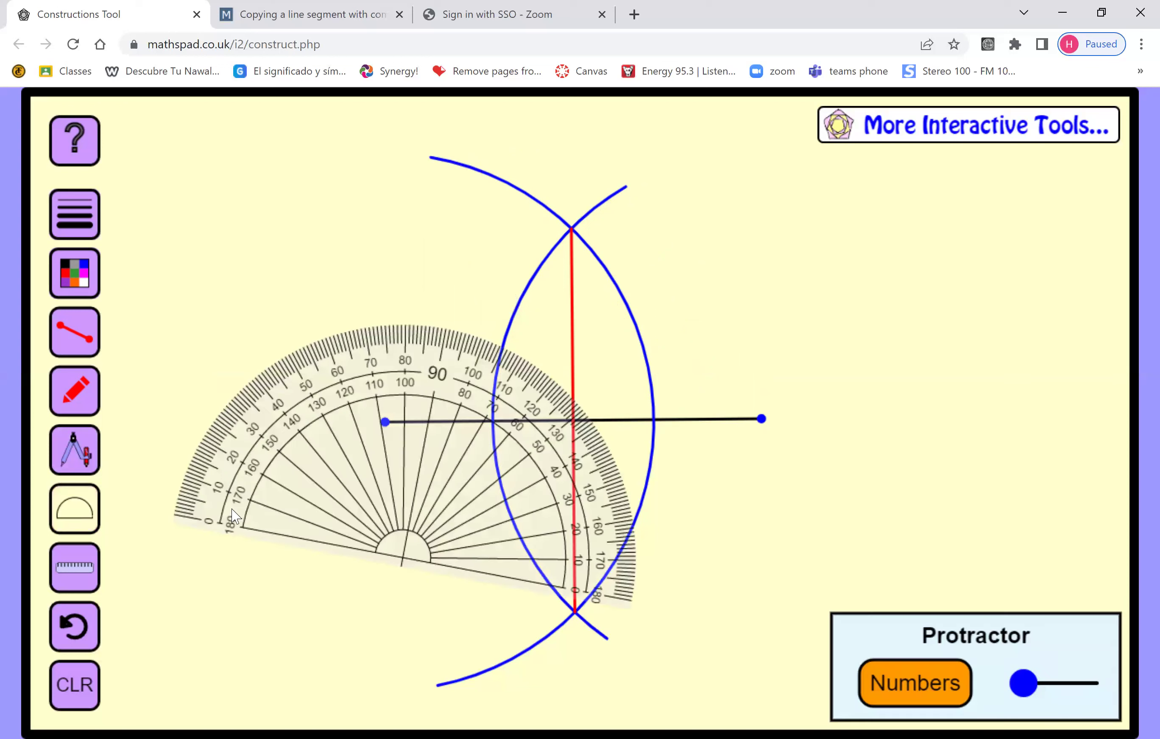
left_click_drag(501, 557, 672, 423)
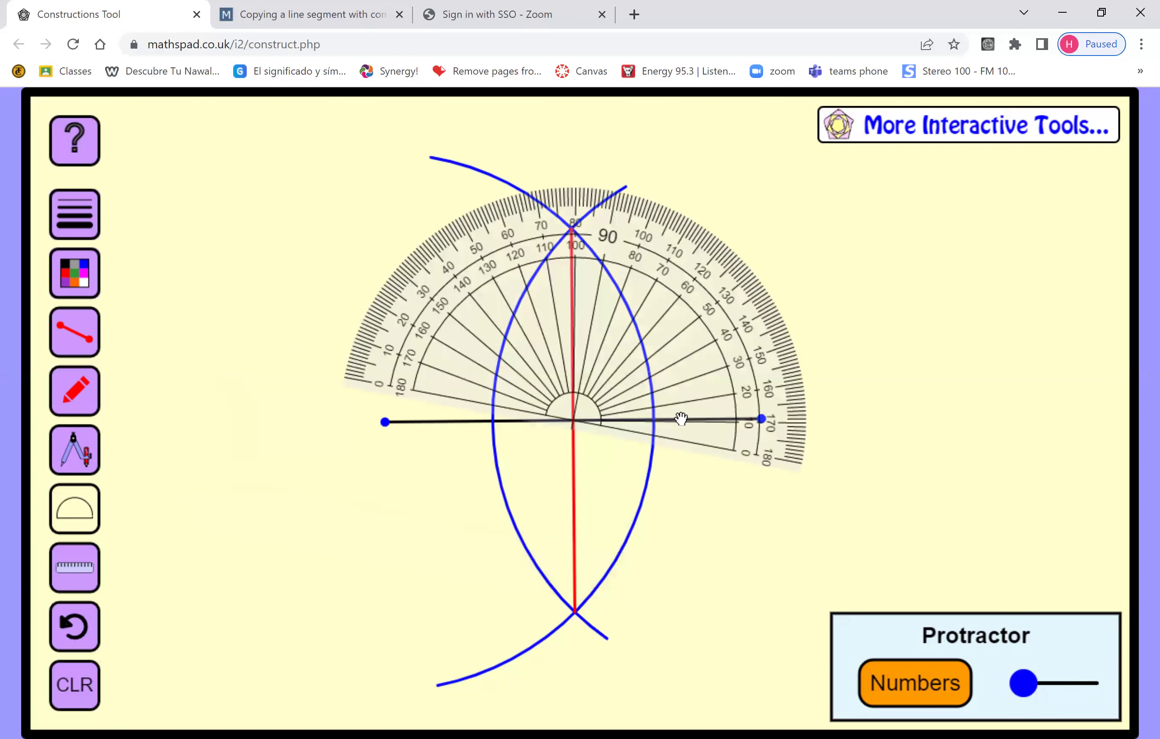
left_click_drag(782, 459, 790, 419)
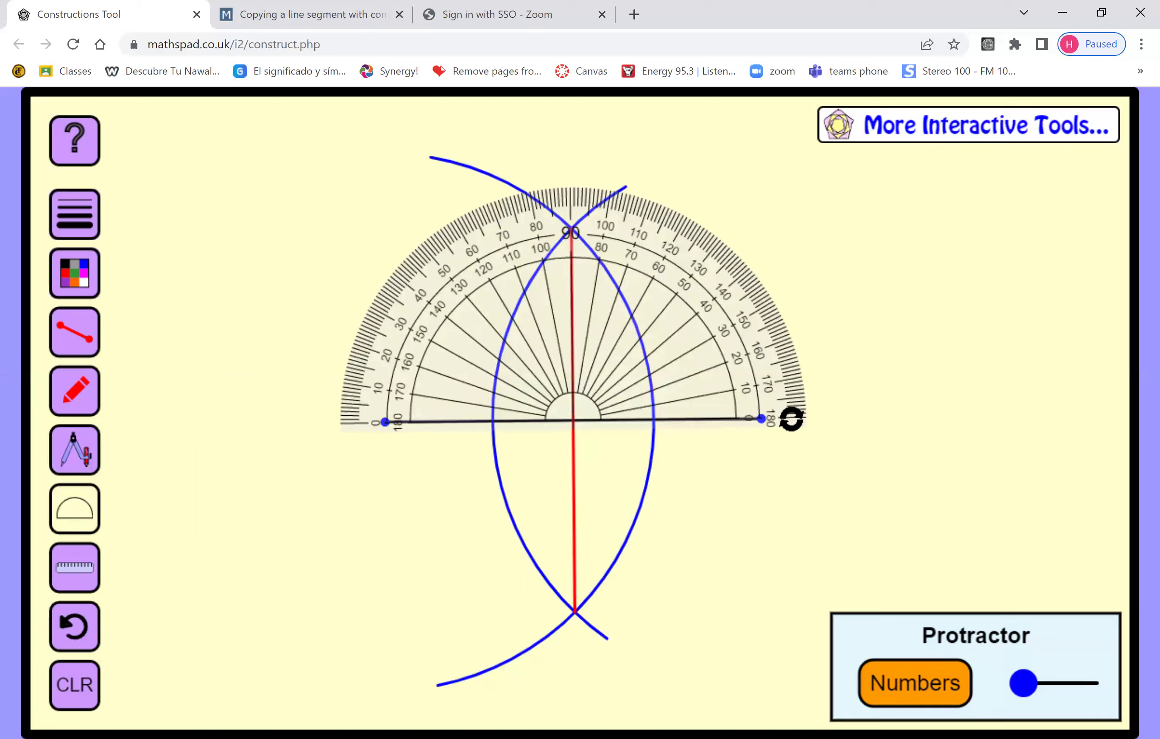
left_click_drag(790, 419, 792, 419)
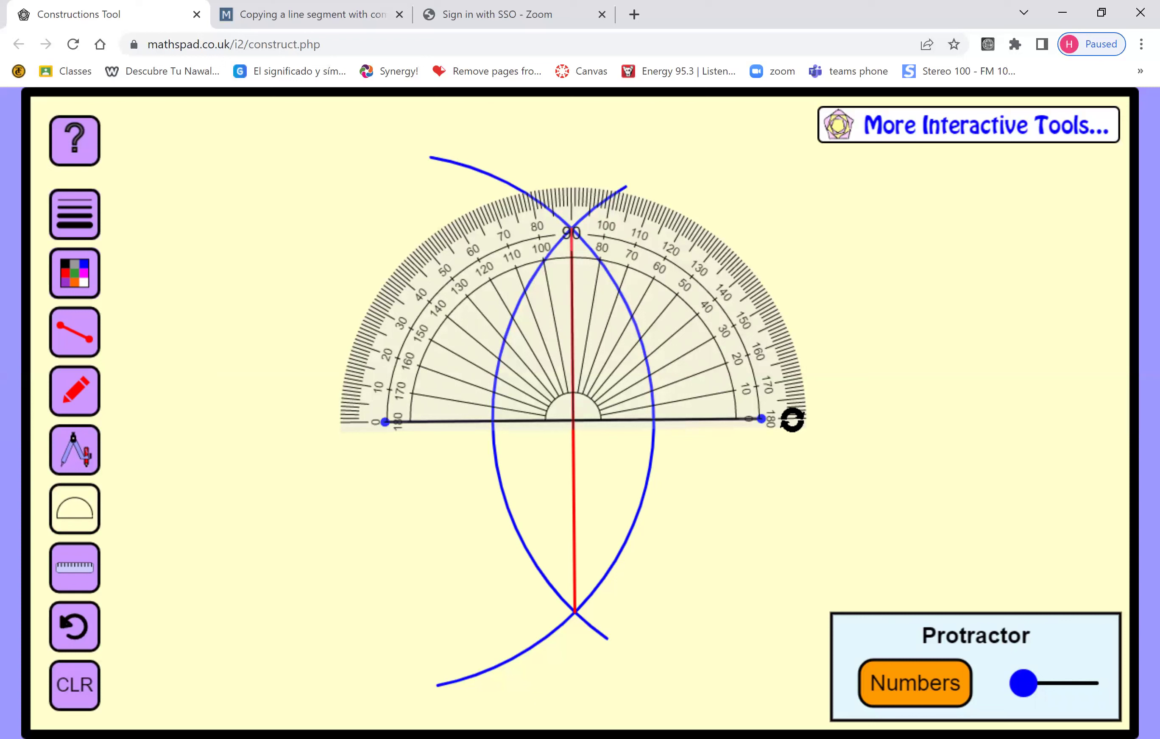
left_click(79, 507)
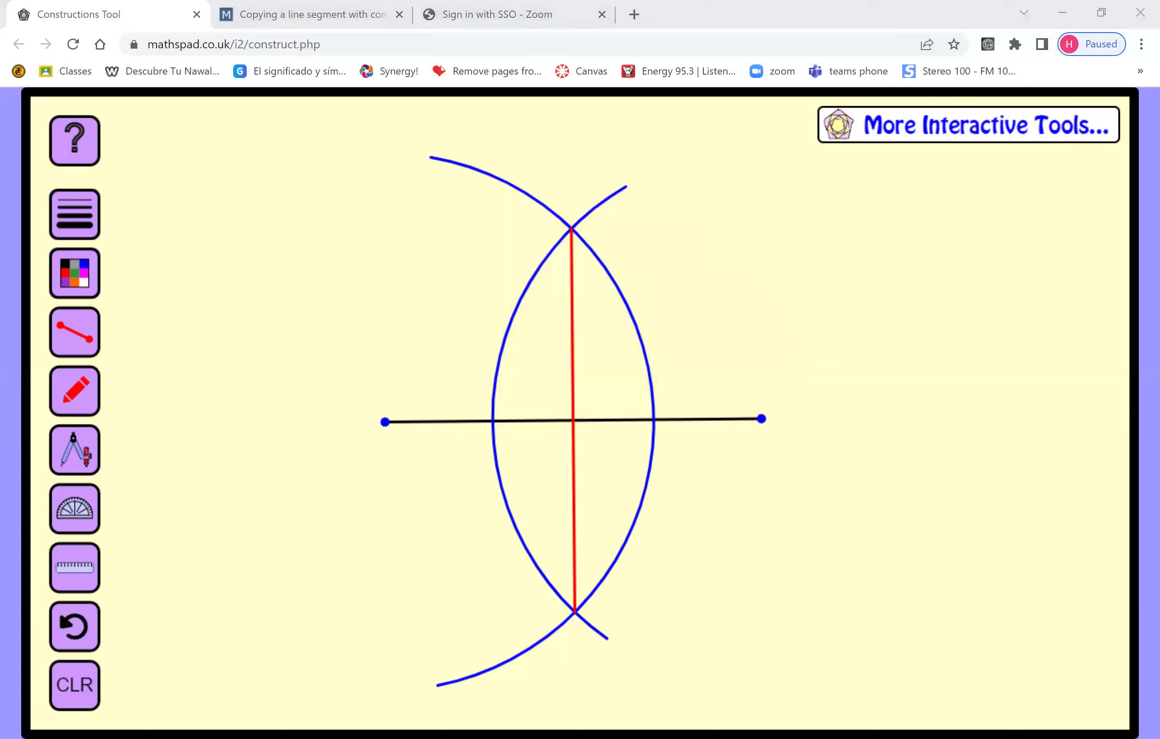
Switch to the Word worksheet, paste the captured bisector construction into the empty row under "Construct the perpendicular bisector of each", and review the document.
key("alt+Tab")
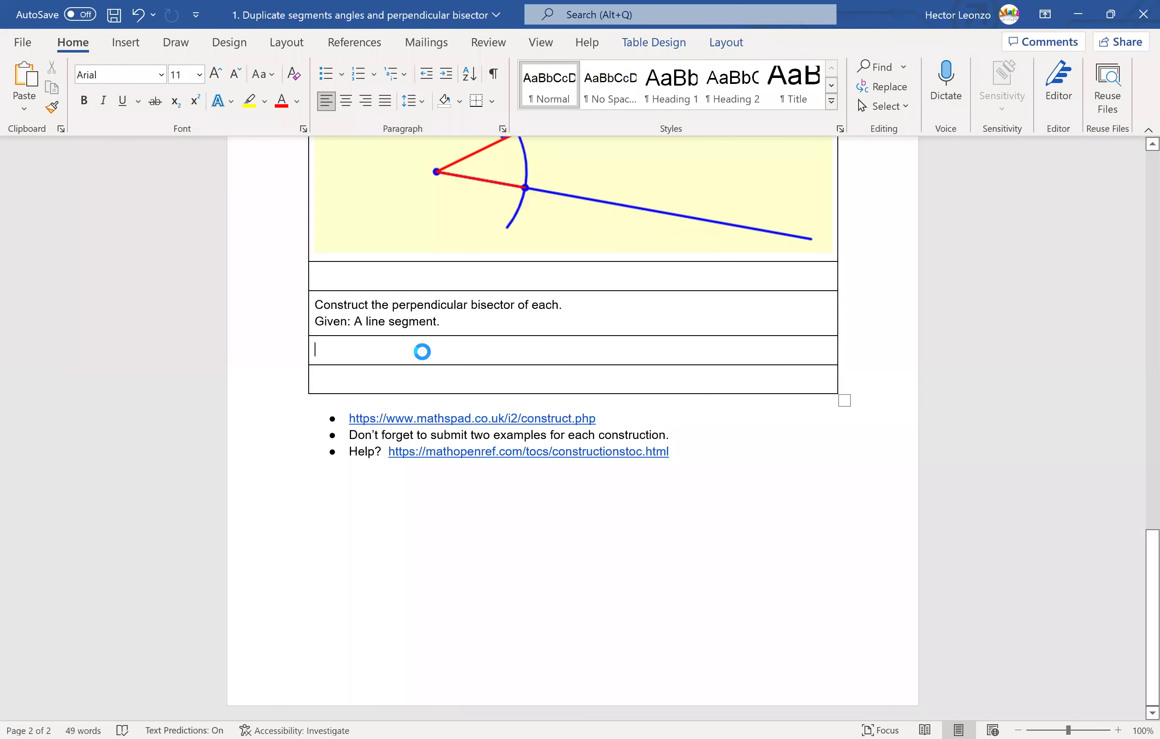
key("ctrl+v")
scroll(553, 436, "up", 10)
scroll(553, 436, "down", 13)
scroll(551, 434, "up", 1)
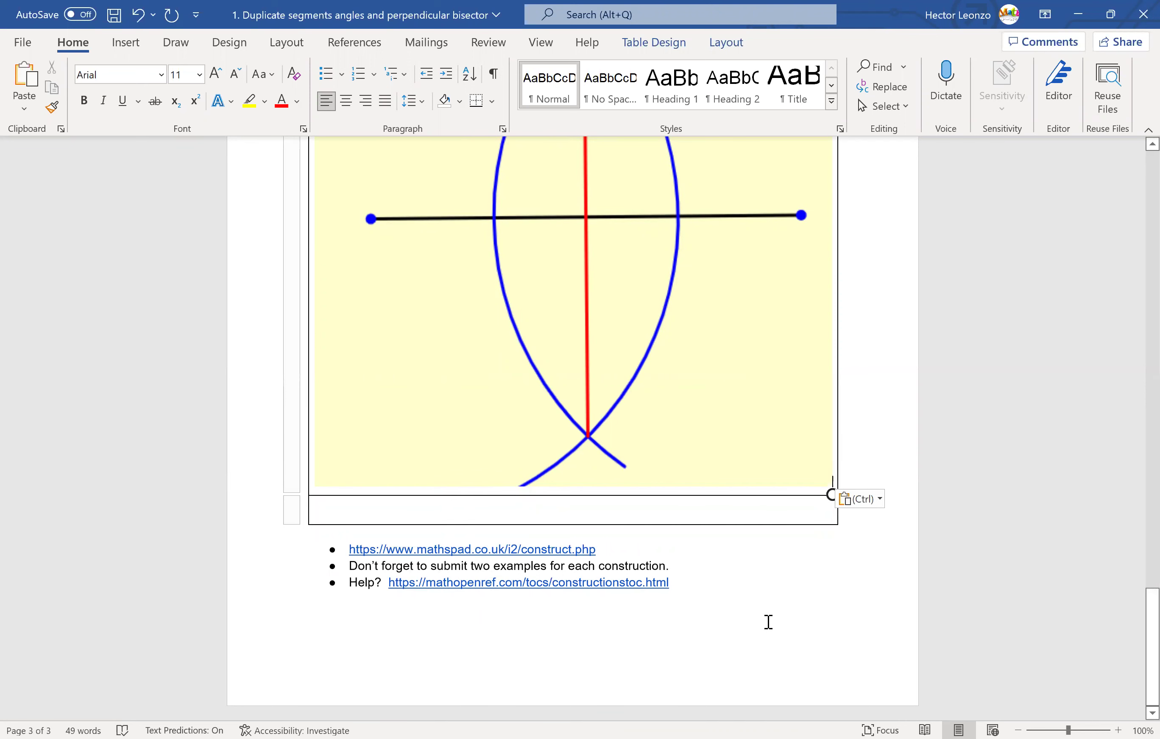
scroll(769, 623, "up", 20)
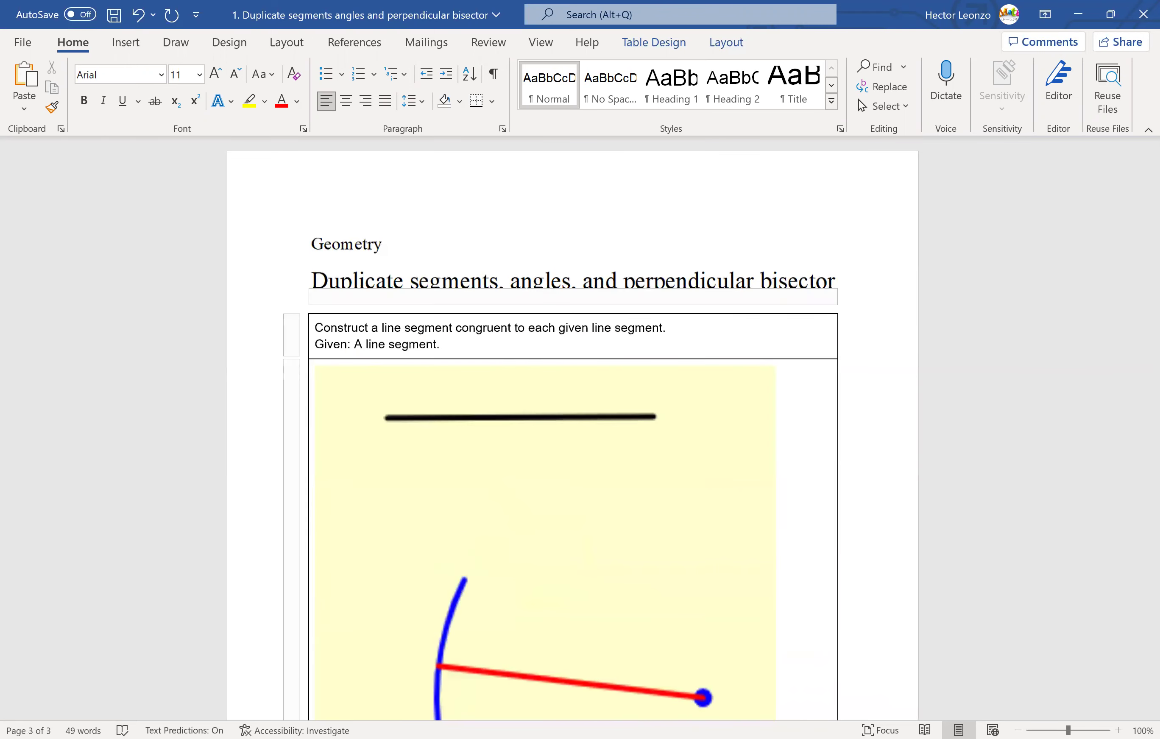